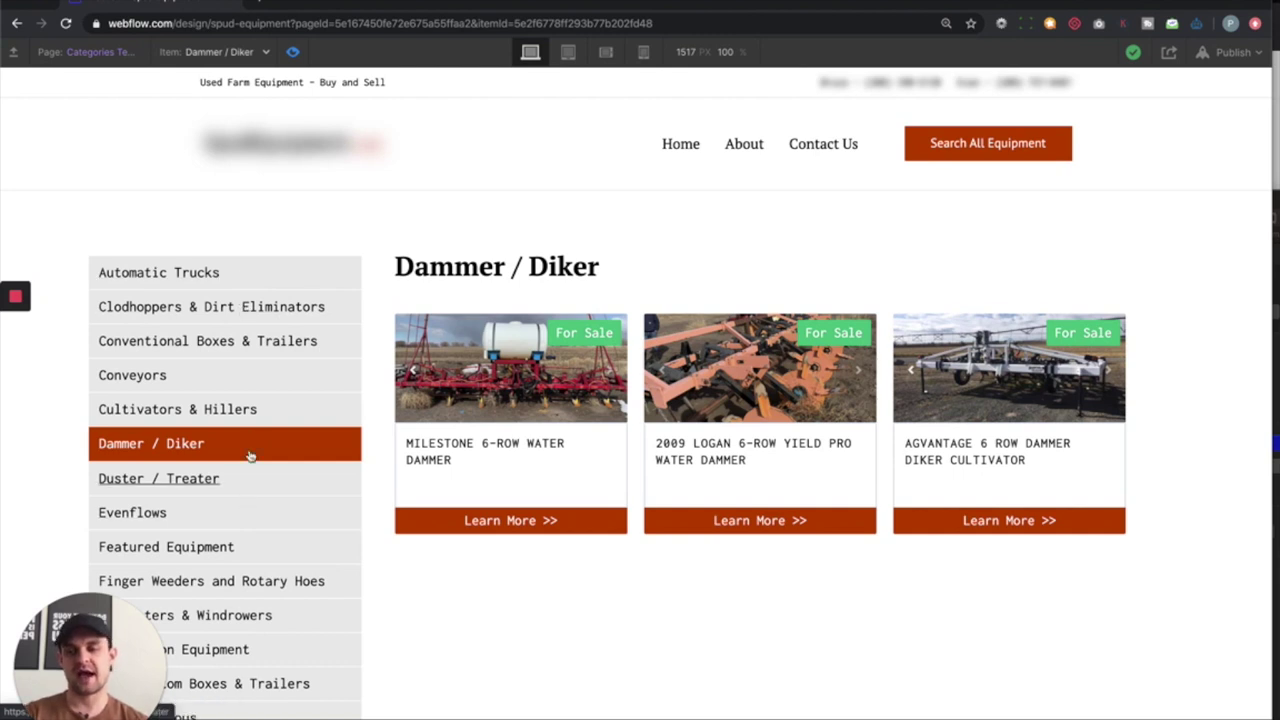
- Look through the equipment category list and open the Automatic Trucks category
scroll(237, 314, down, 5)
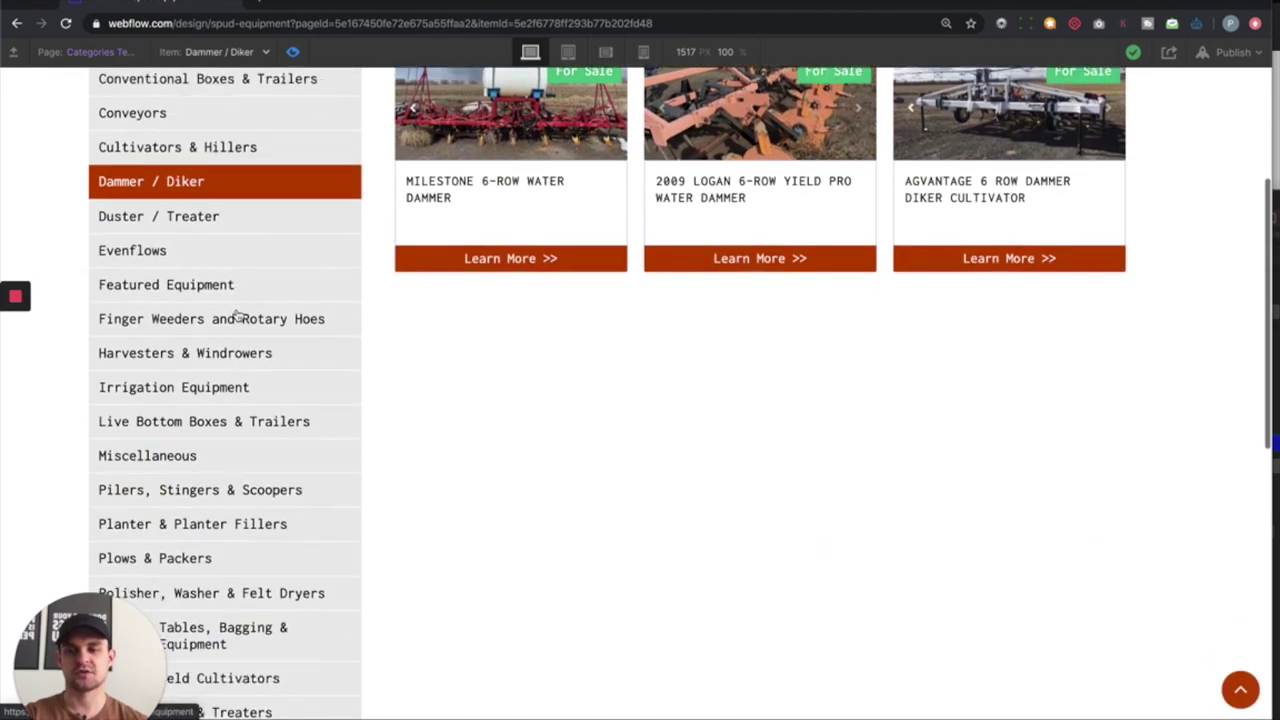
scroll(237, 314, up, 1)
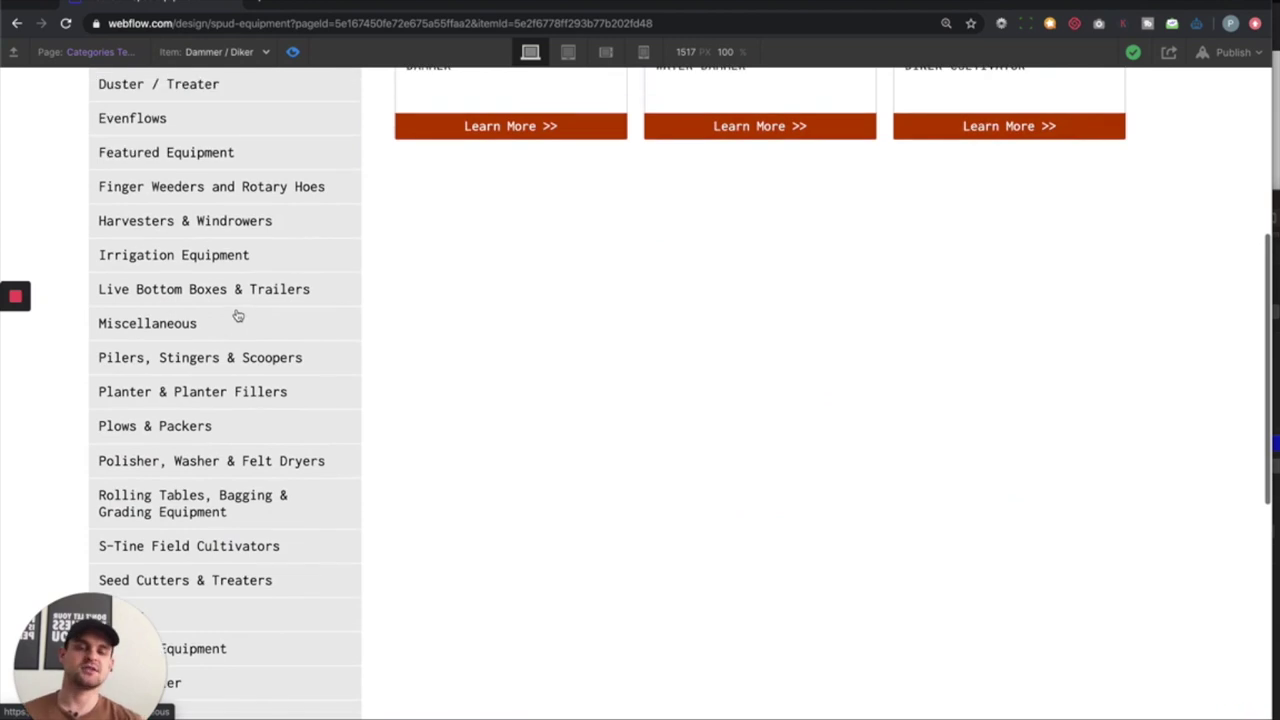
scroll(237, 315, down, 4)
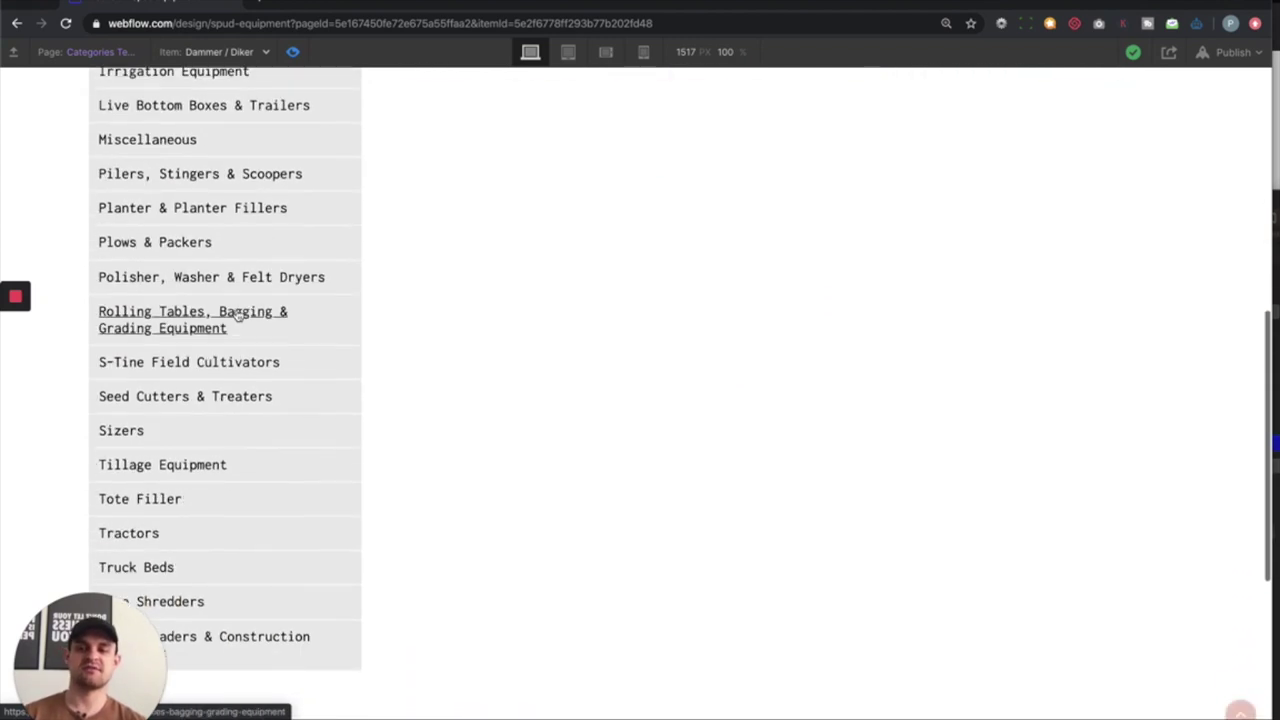
scroll(230, 443, up, 8)
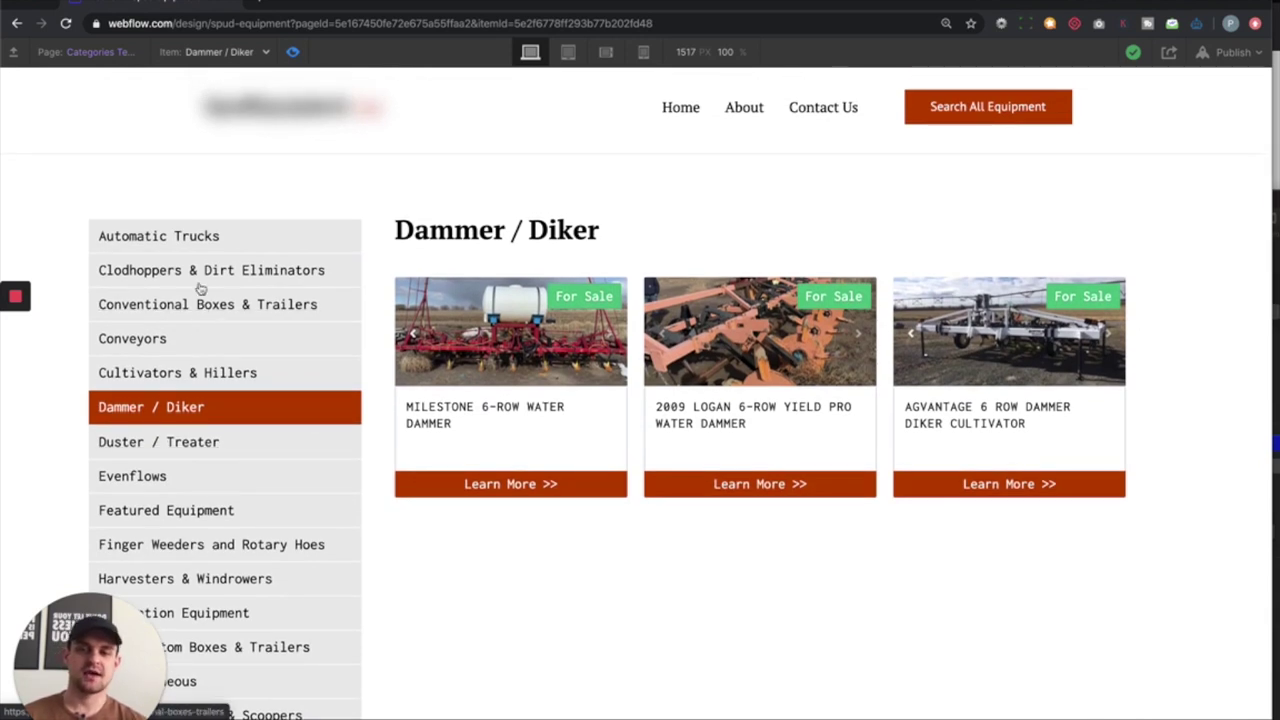
click(226, 240)
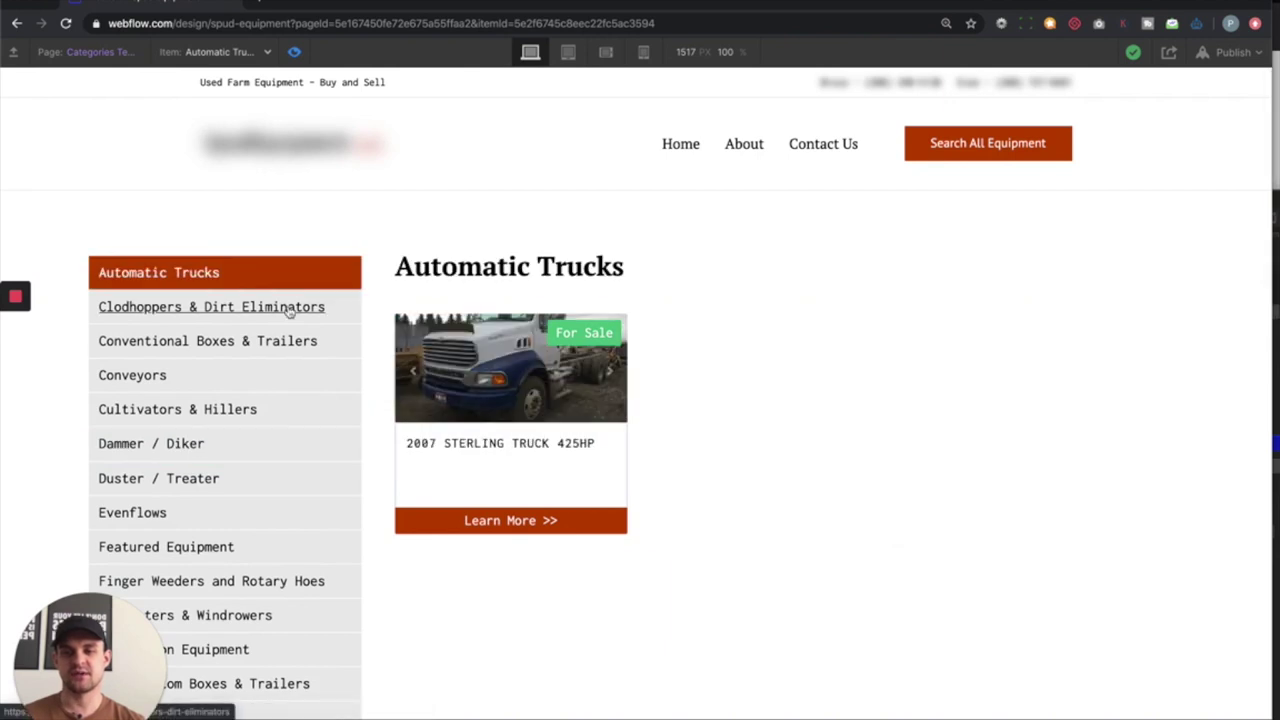
- View the Clodhoppers & Dirt Eliminators, Conventional Boxes & Trailers, Conveyors, and Cultivators & Hillers category pages in turn
click(318, 312)
scroll(325, 312, down, 1)
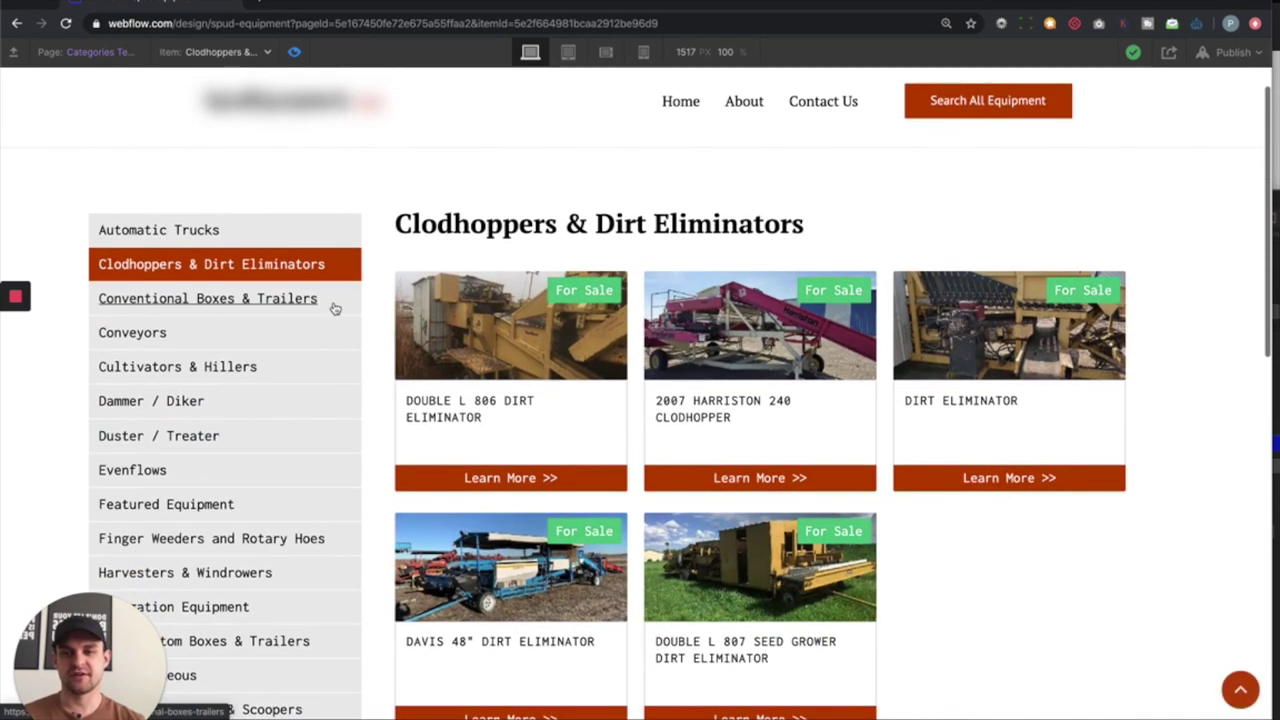
click(335, 309)
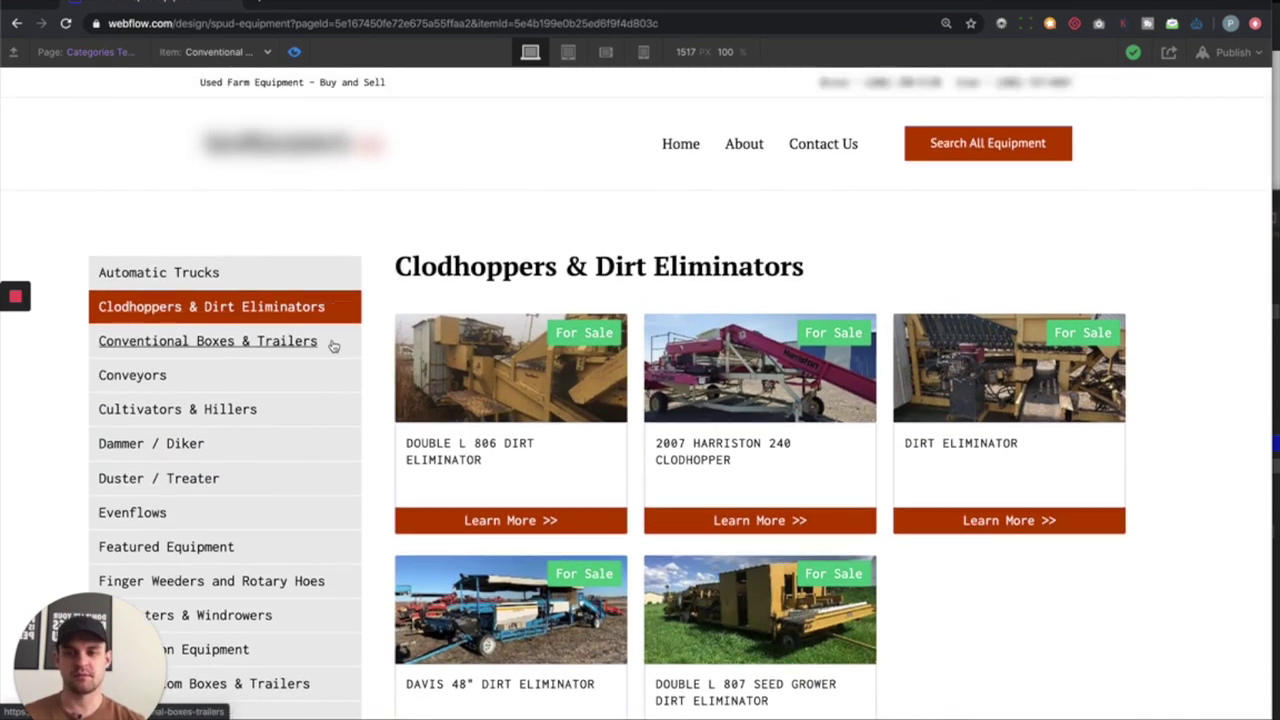
click(320, 374)
scroll(320, 376, down, 2)
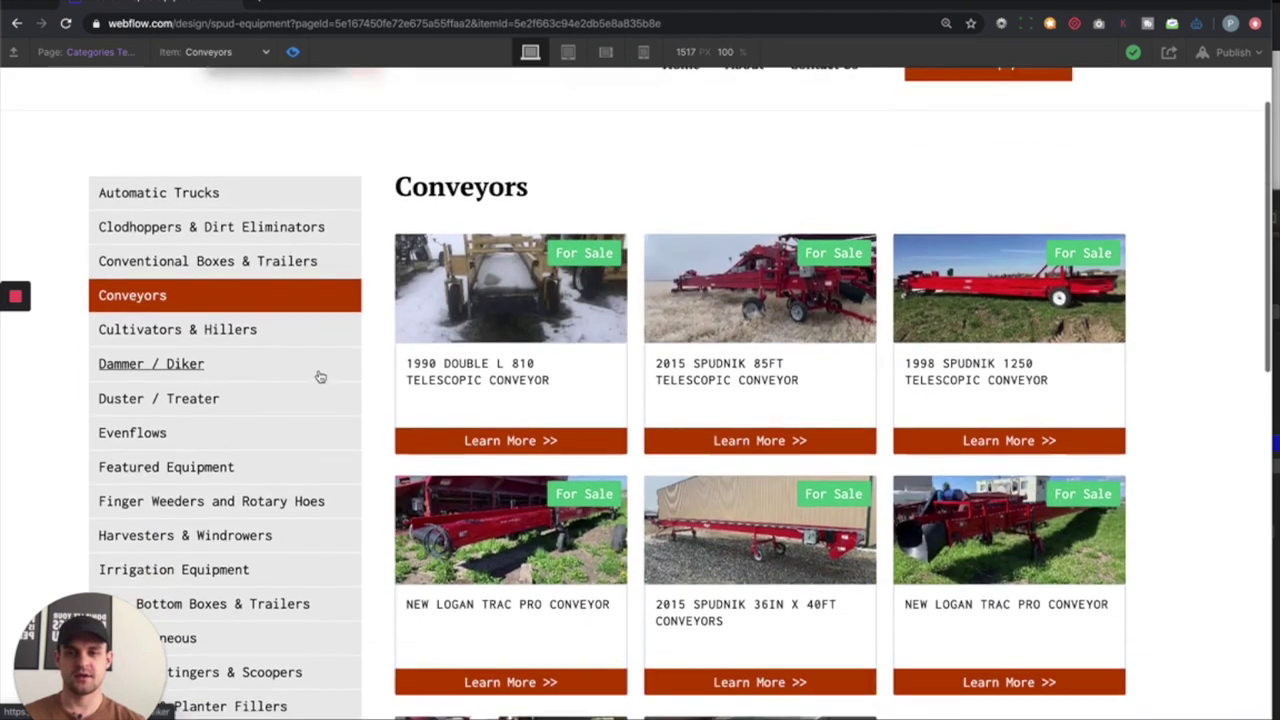
click(323, 338)
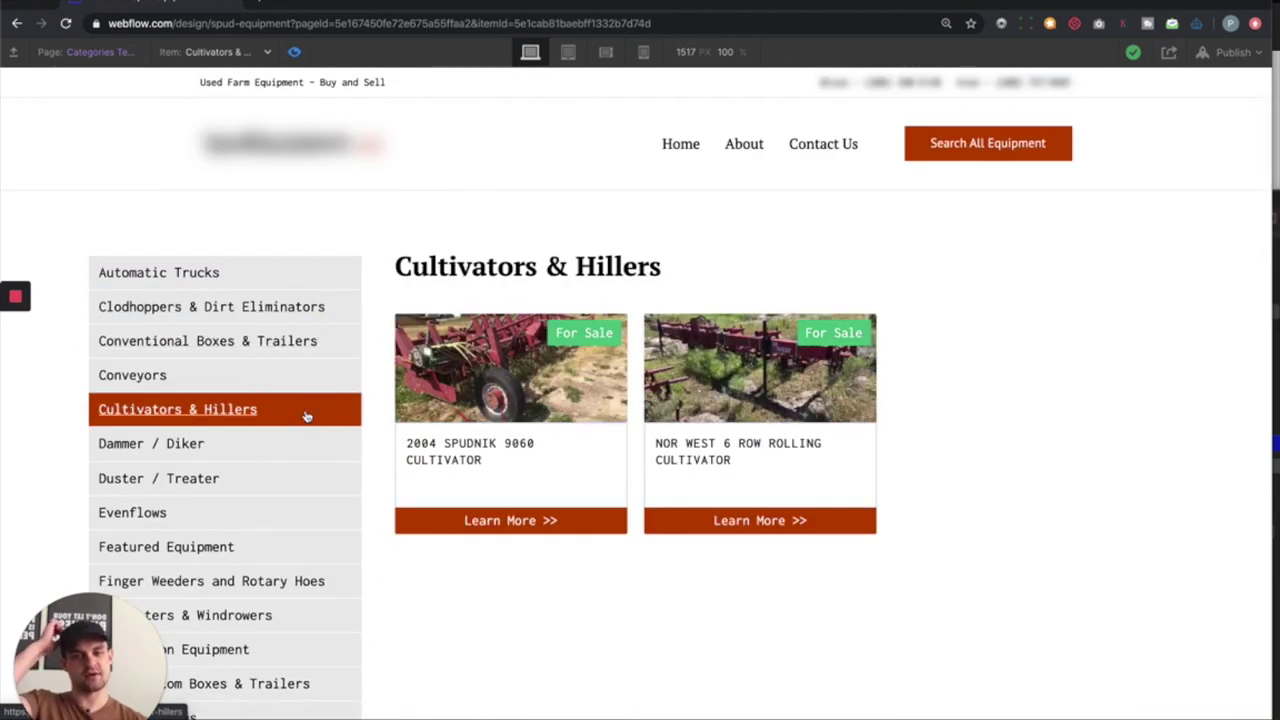
- Open the Kverneland Model 3200 Cup Planter listing from the Planter & Planter Fillers category
scroll(306, 414, down, 2)
scroll(264, 492, down, 5)
click(263, 450)
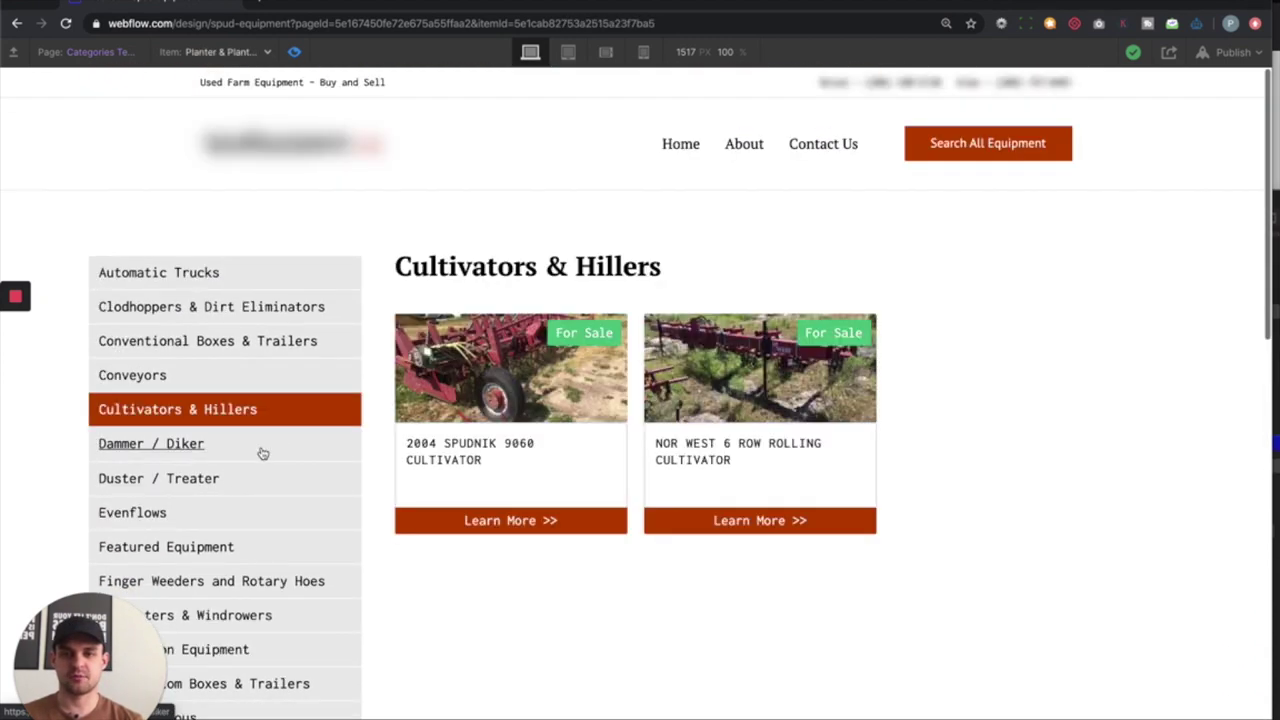
scroll(374, 434, down, 5)
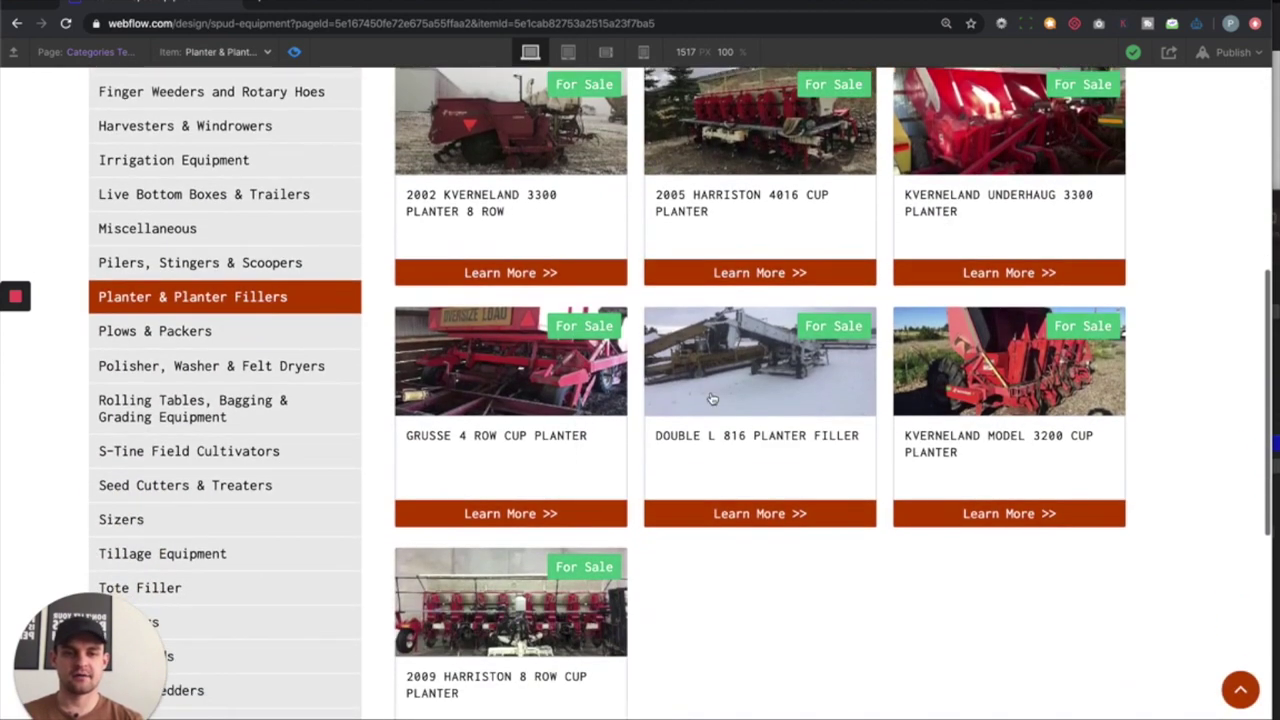
click(1012, 378)
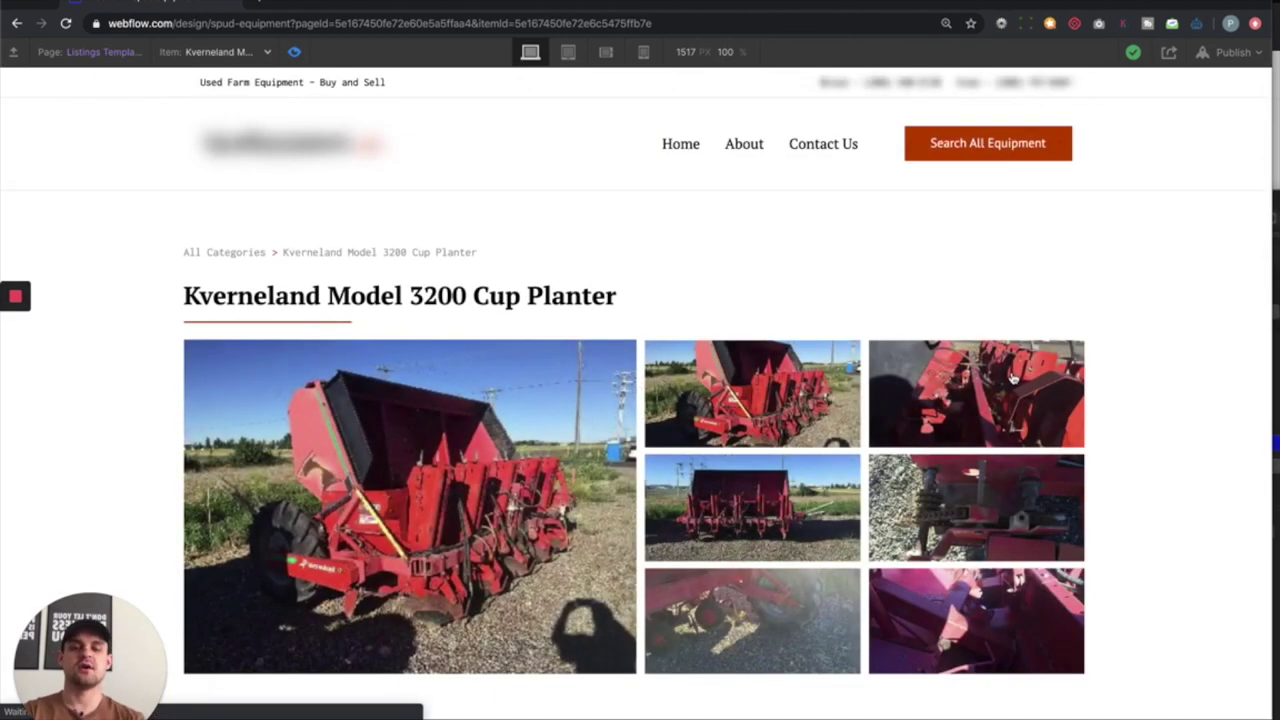
- Examine the listing's photos enlarged in the lightbox, close it, and look through the remaining gallery thumbnails
scroll(1148, 340, down, 3)
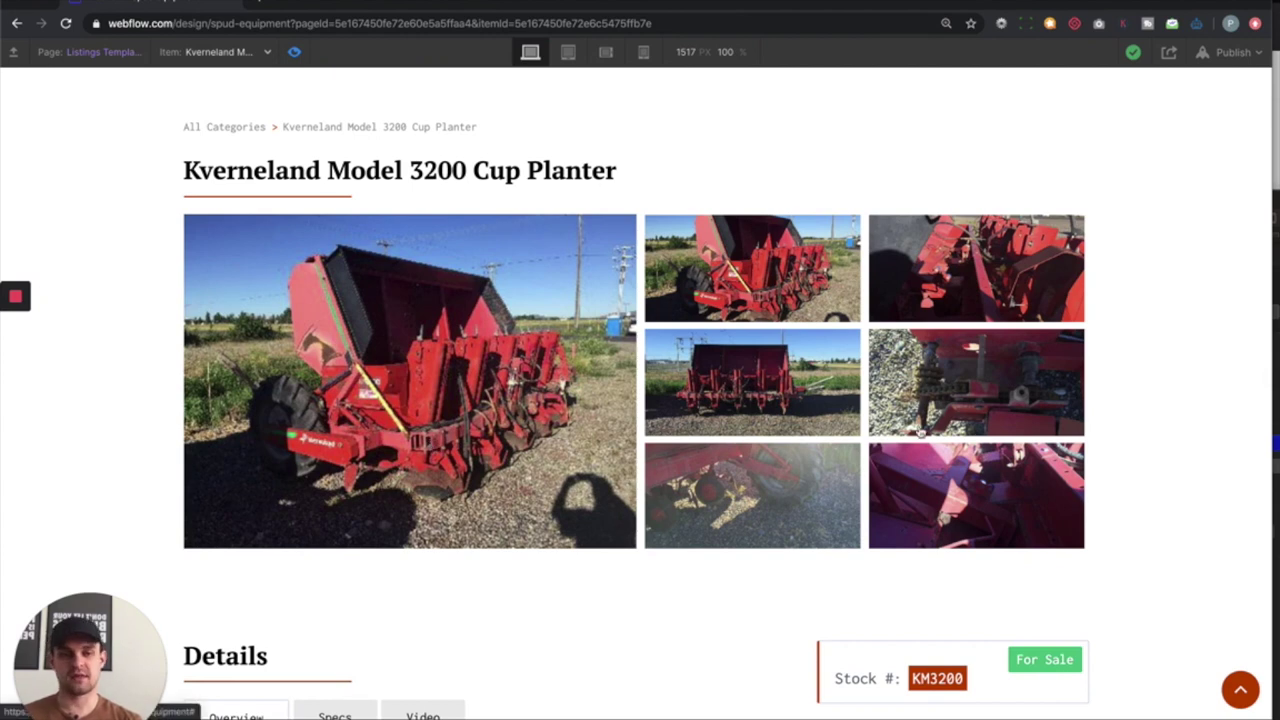
scroll(920, 432, down, 5)
scroll(920, 432, up, 5)
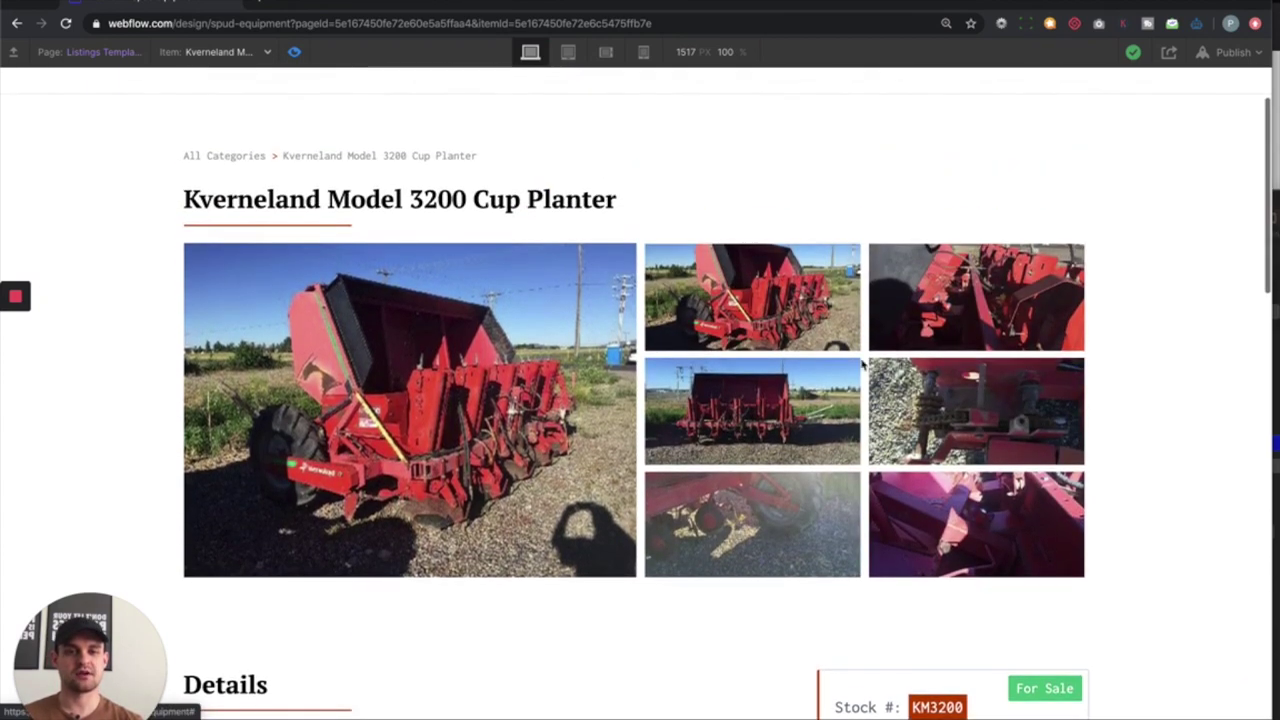
click(802, 318)
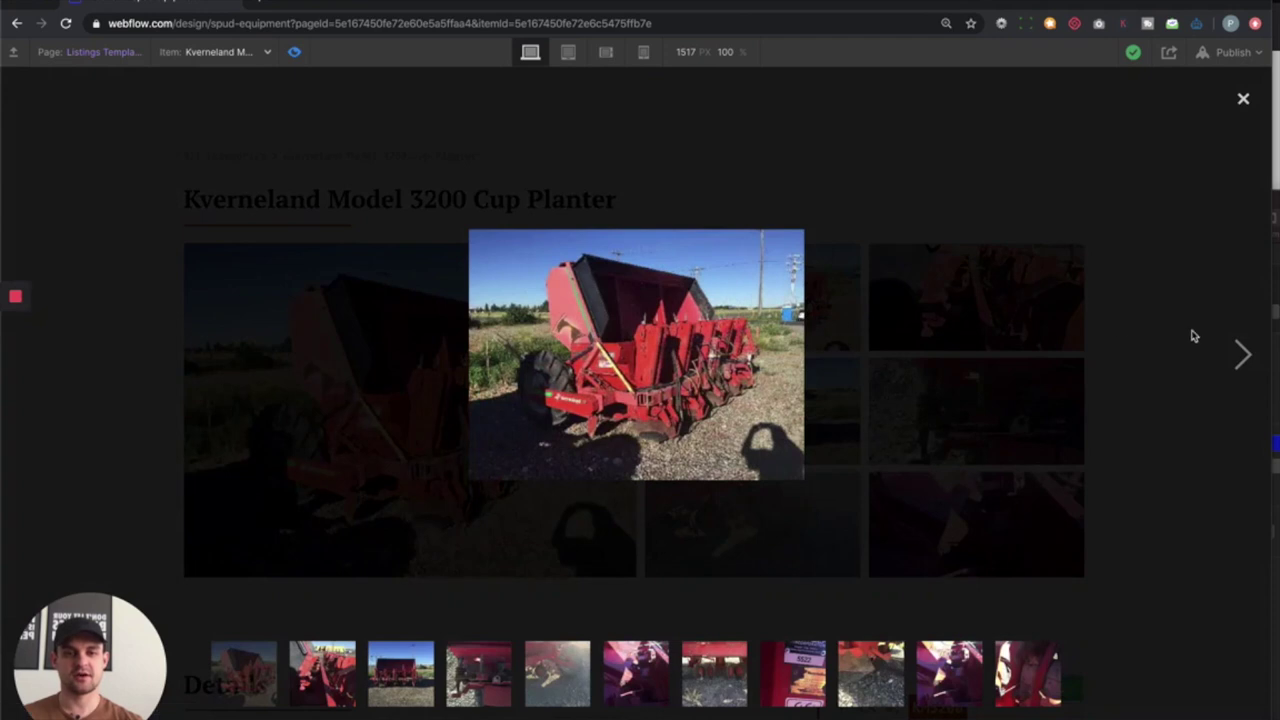
click(1240, 352)
click(1240, 352)
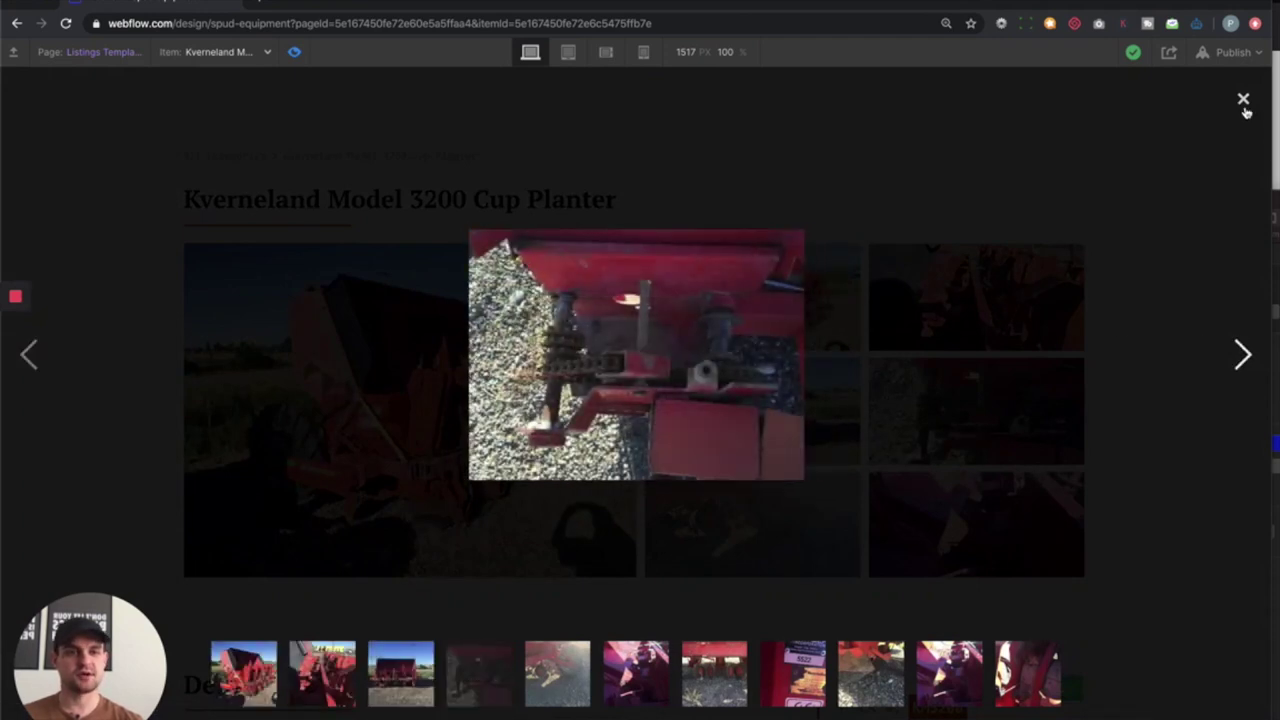
click(1243, 98)
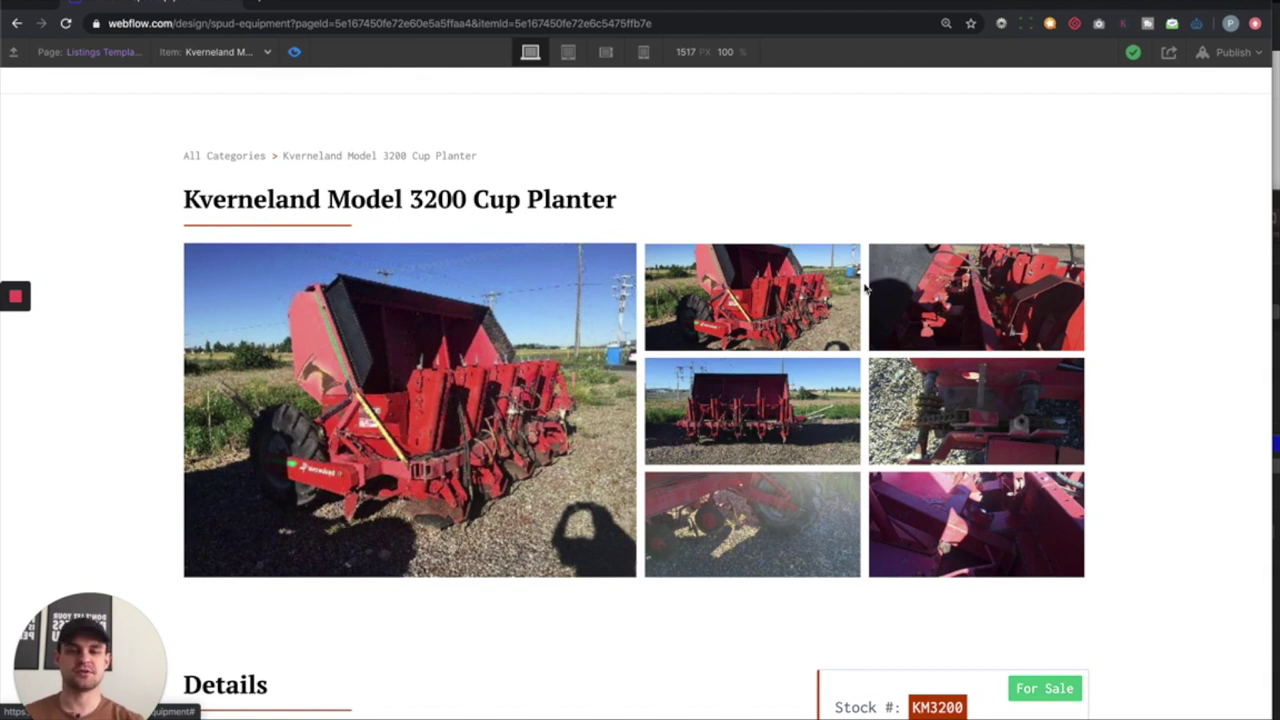
scroll(860, 396, down, 3)
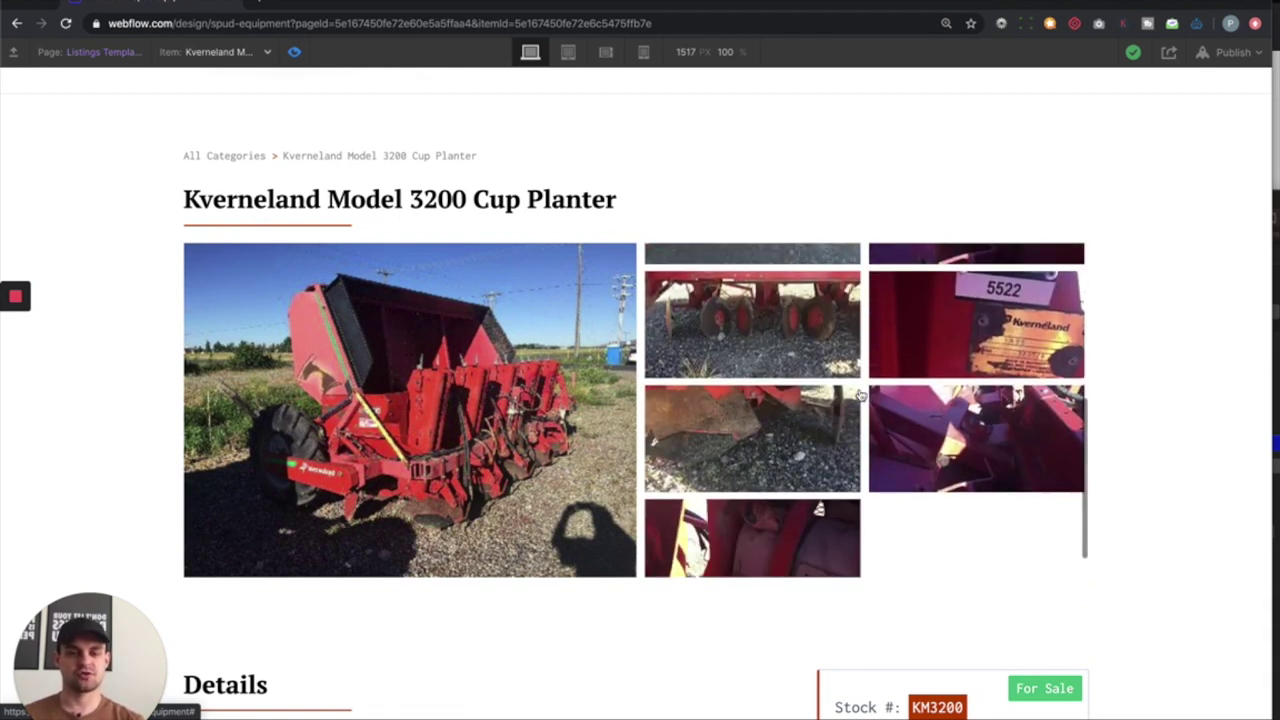
scroll(876, 404, down, 1)
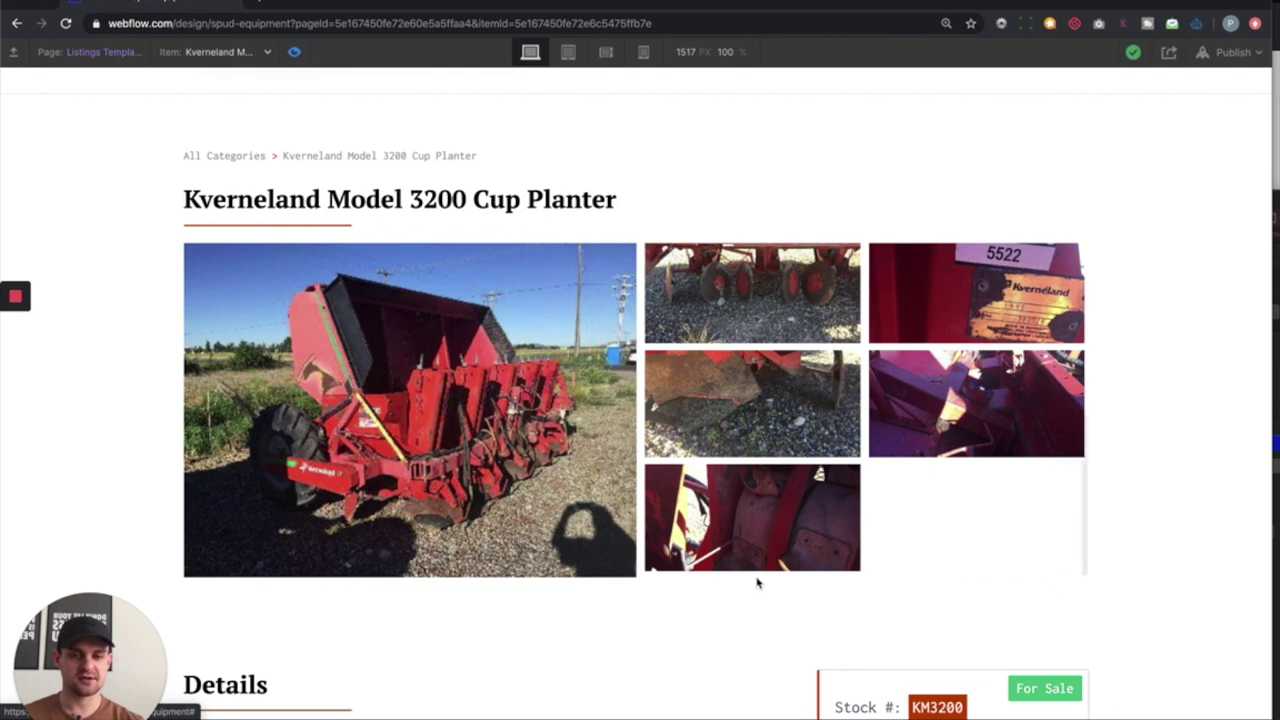
- Check the Overview, Specs and Video content in the planter's Details section, ending on Video
scroll(751, 600, down, 5)
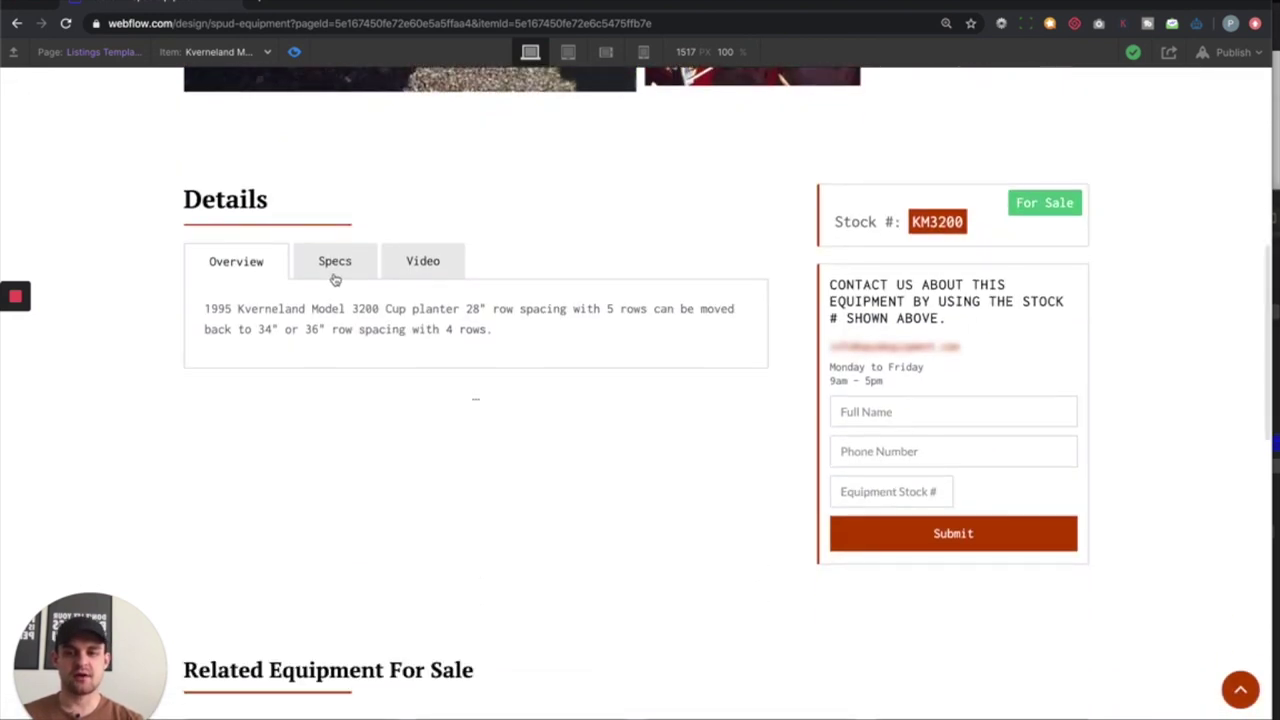
click(334, 276)
click(409, 262)
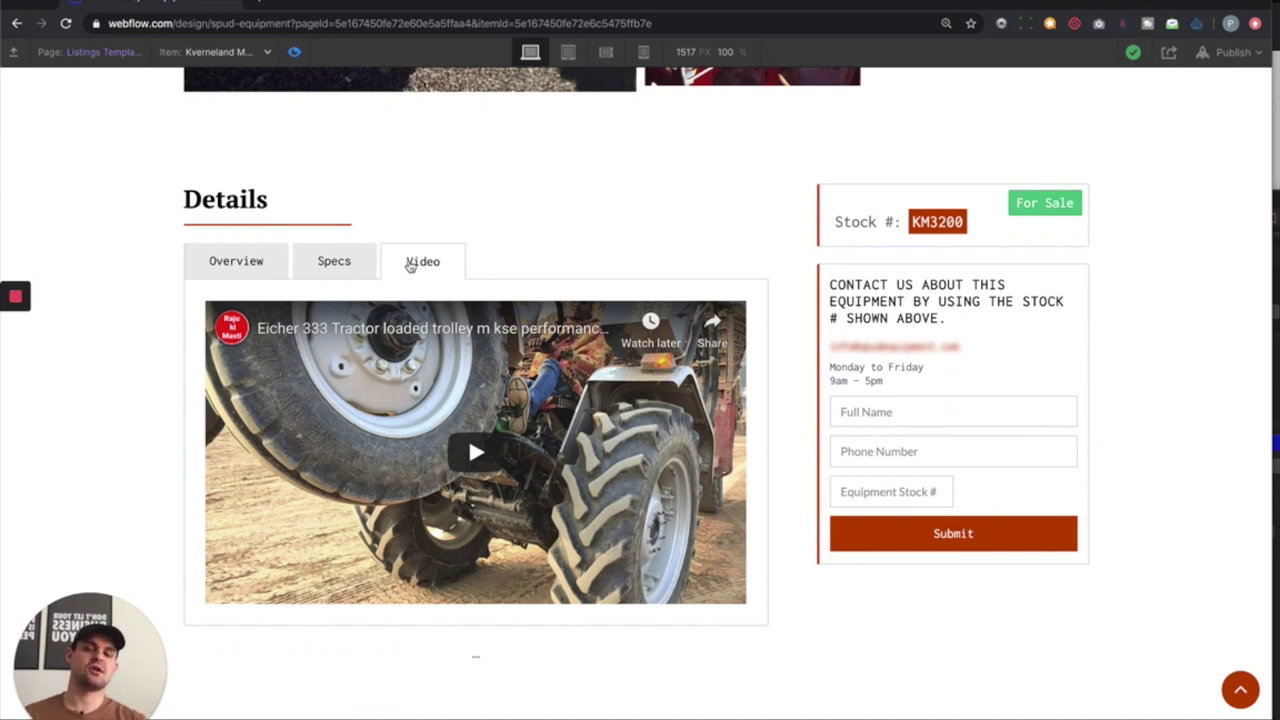
click(246, 272)
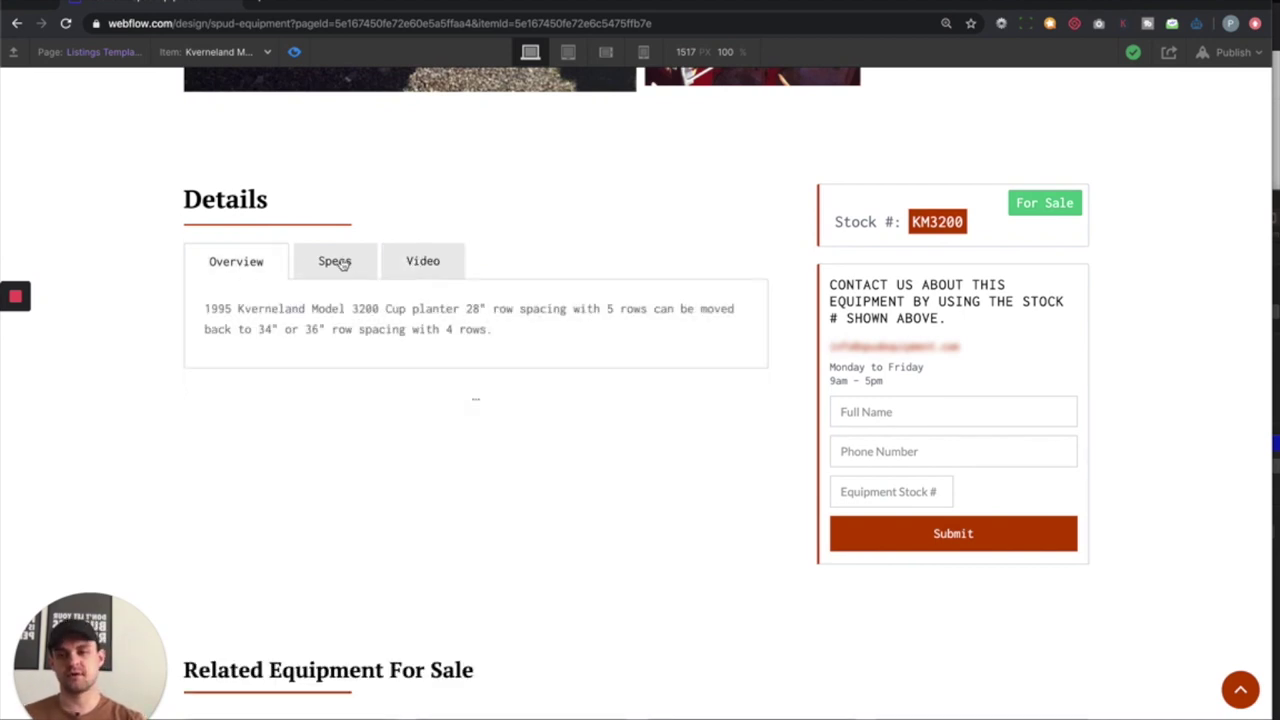
click(335, 264)
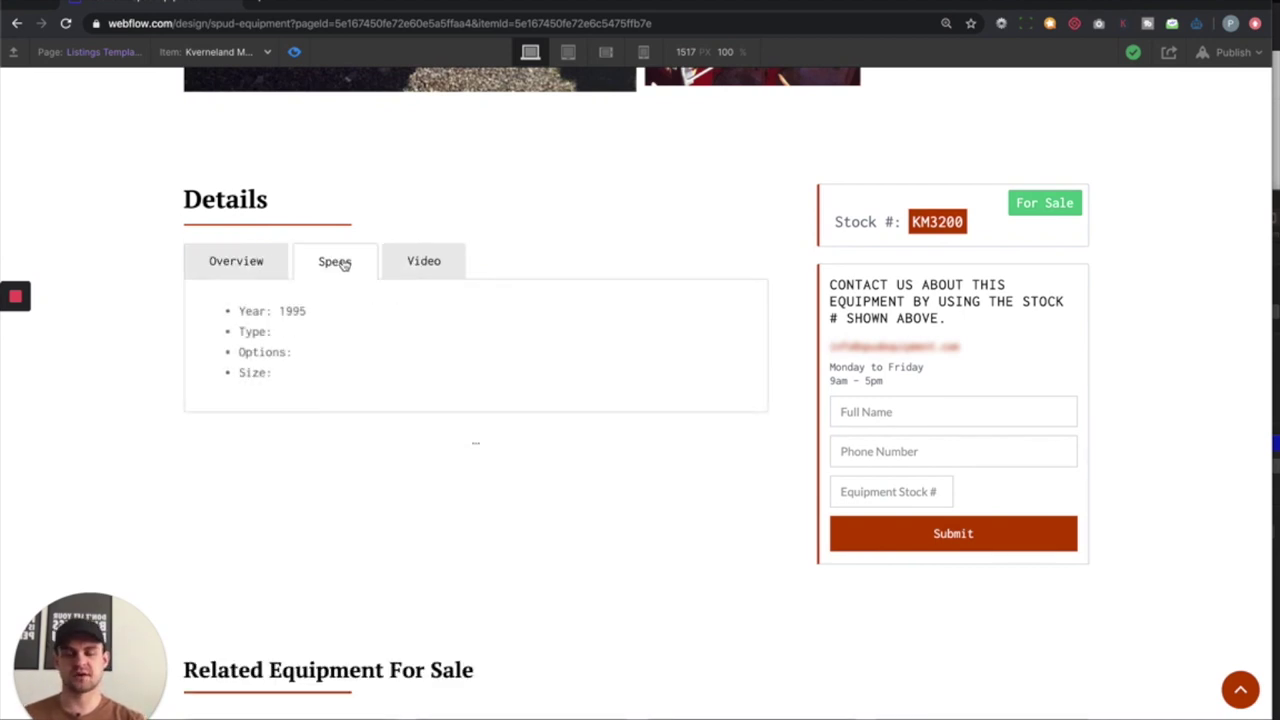
click(442, 273)
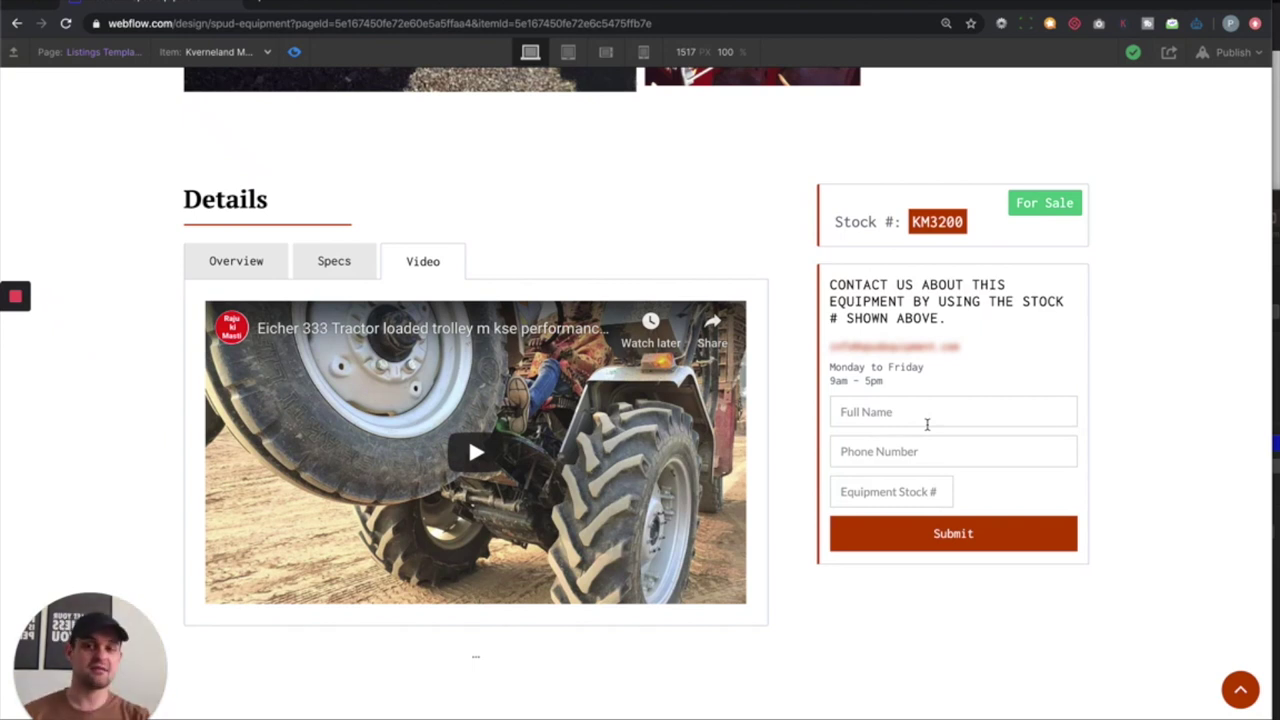
- Highlight the planter's stock number and examine the equipment contact form beneath it
scroll(933, 380, up, 1)
scroll(935, 365, up, 7)
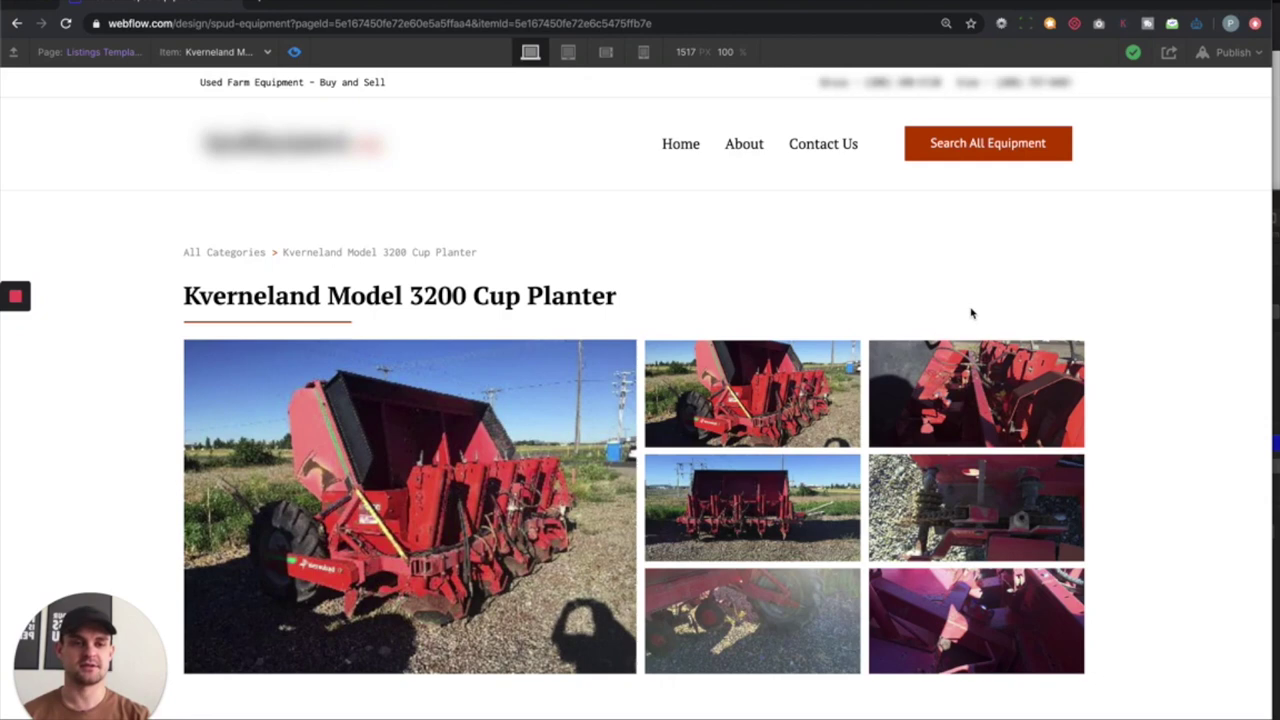
scroll(1166, 420, down, 7)
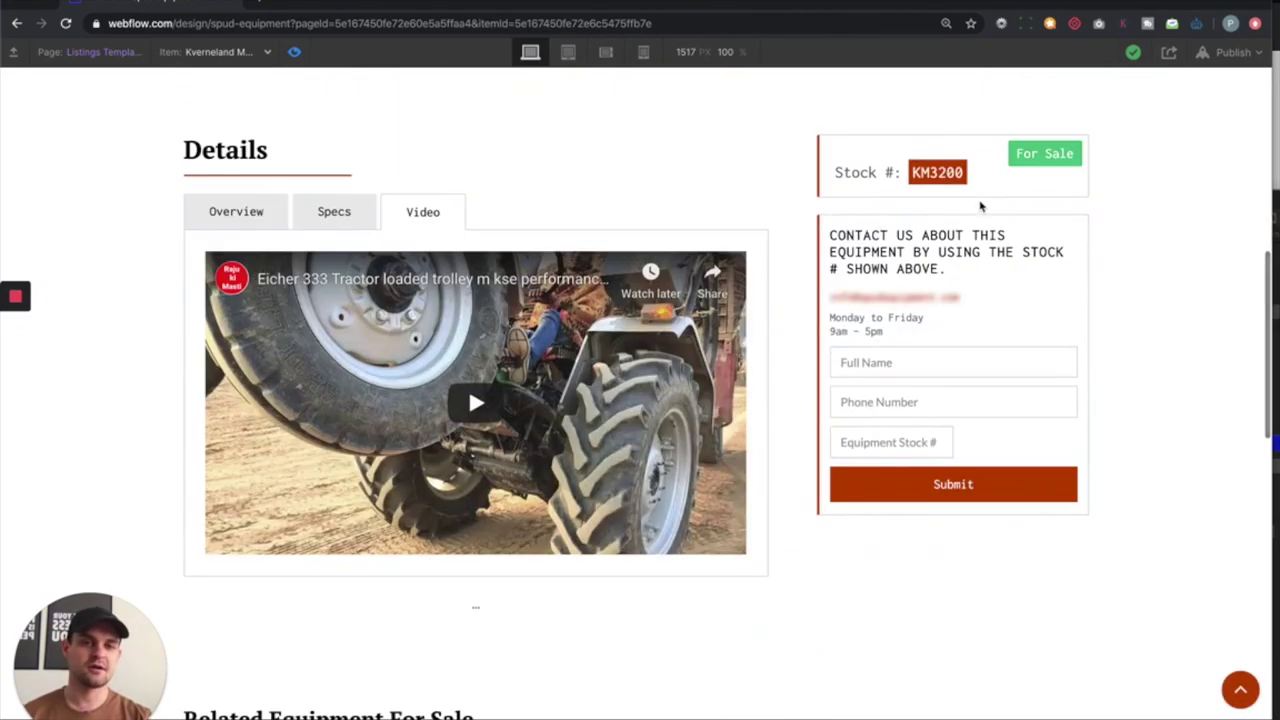
drag(966, 174, 912, 173)
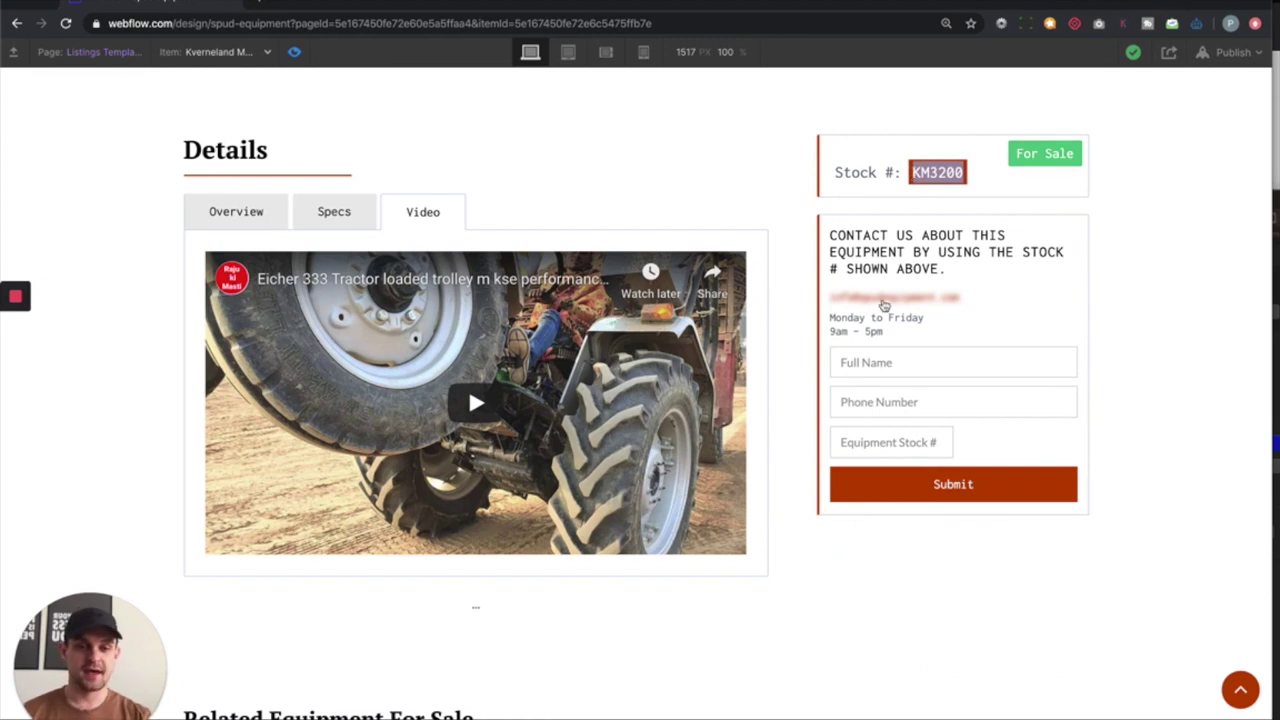
click(874, 360)
click(1048, 334)
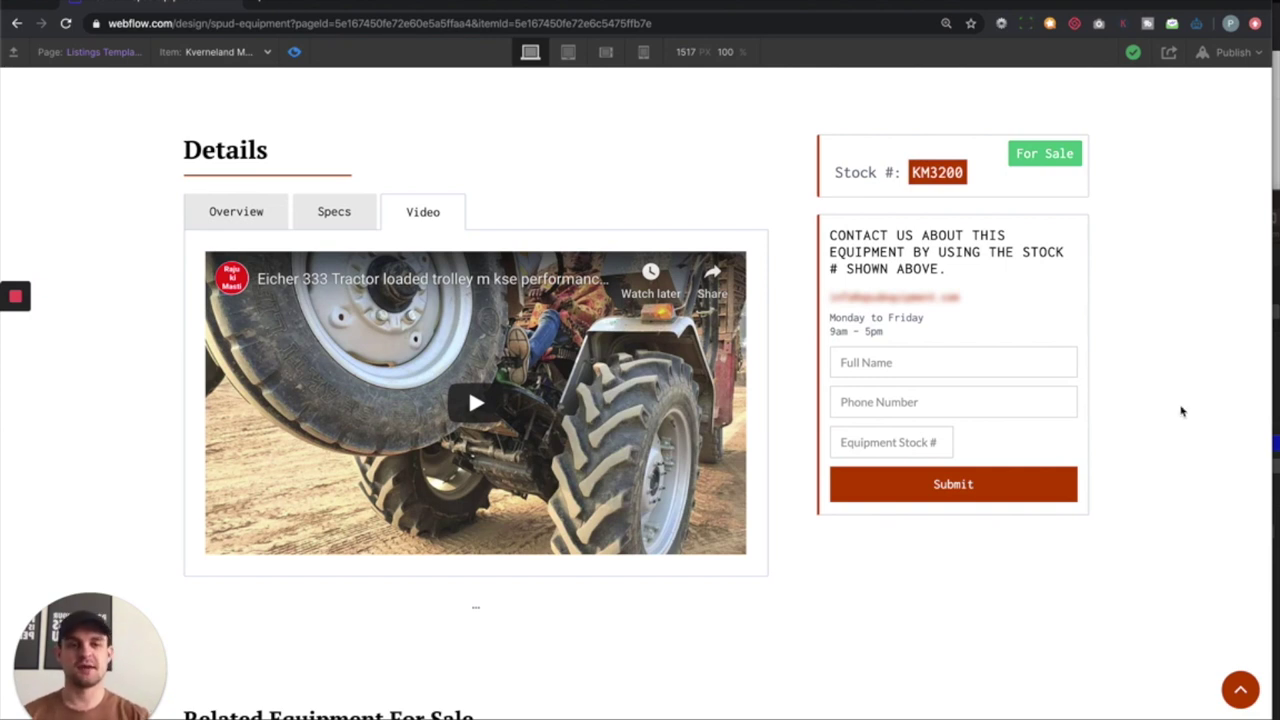
- Review the planter listing from its title and gallery through Details to the Related Equipment For Sale section
scroll(1180, 409, up, 6)
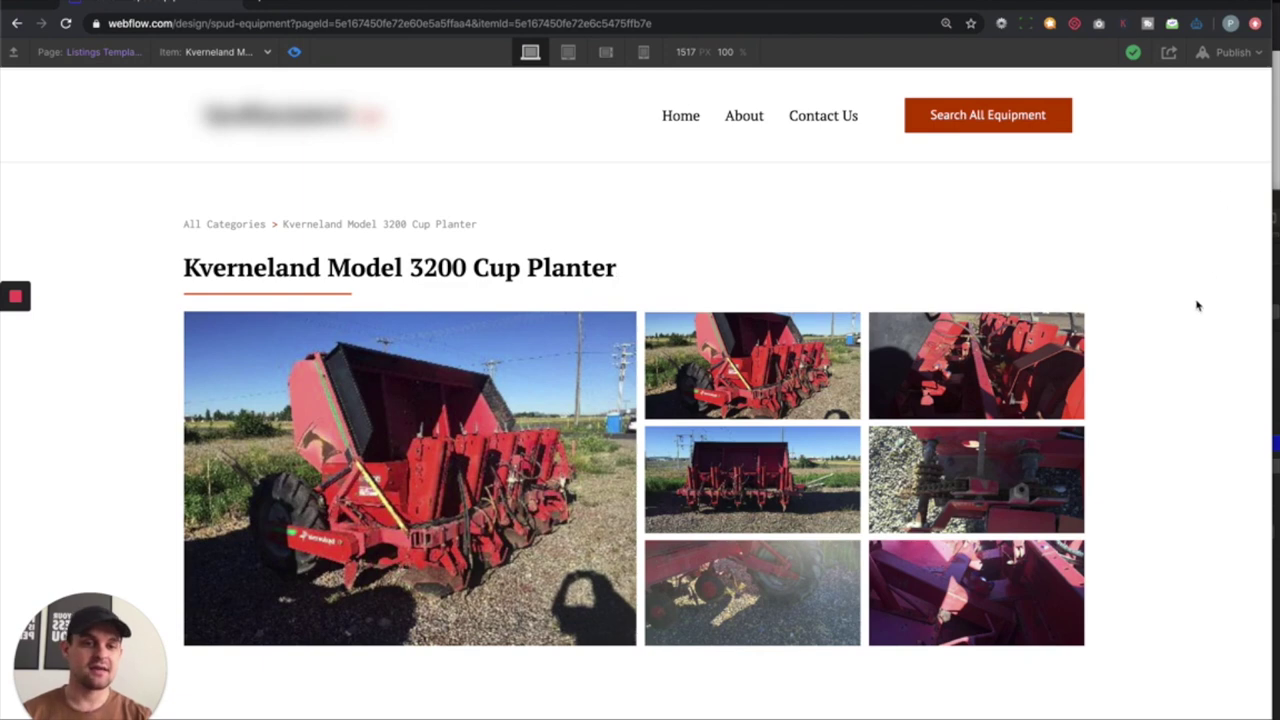
scroll(1197, 305, down, 3)
scroll(1197, 305, down, 3)
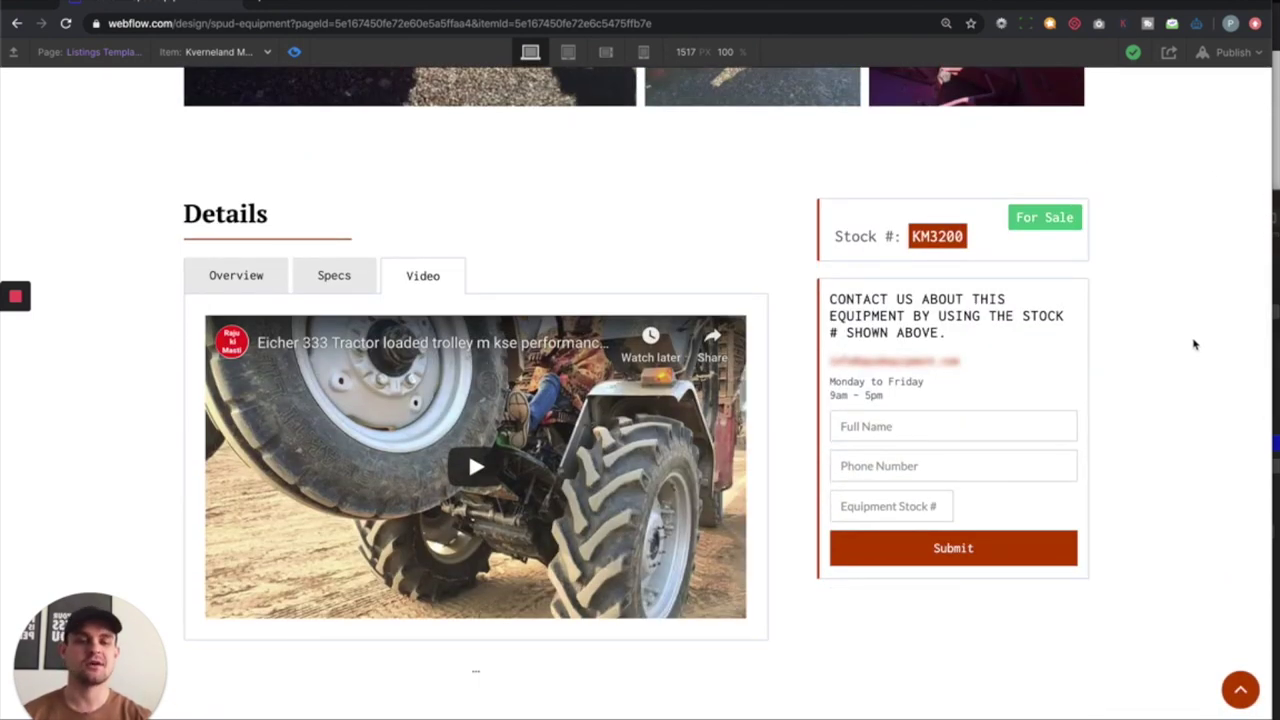
scroll(1195, 330, down, 5)
scroll(1197, 351, down, 1)
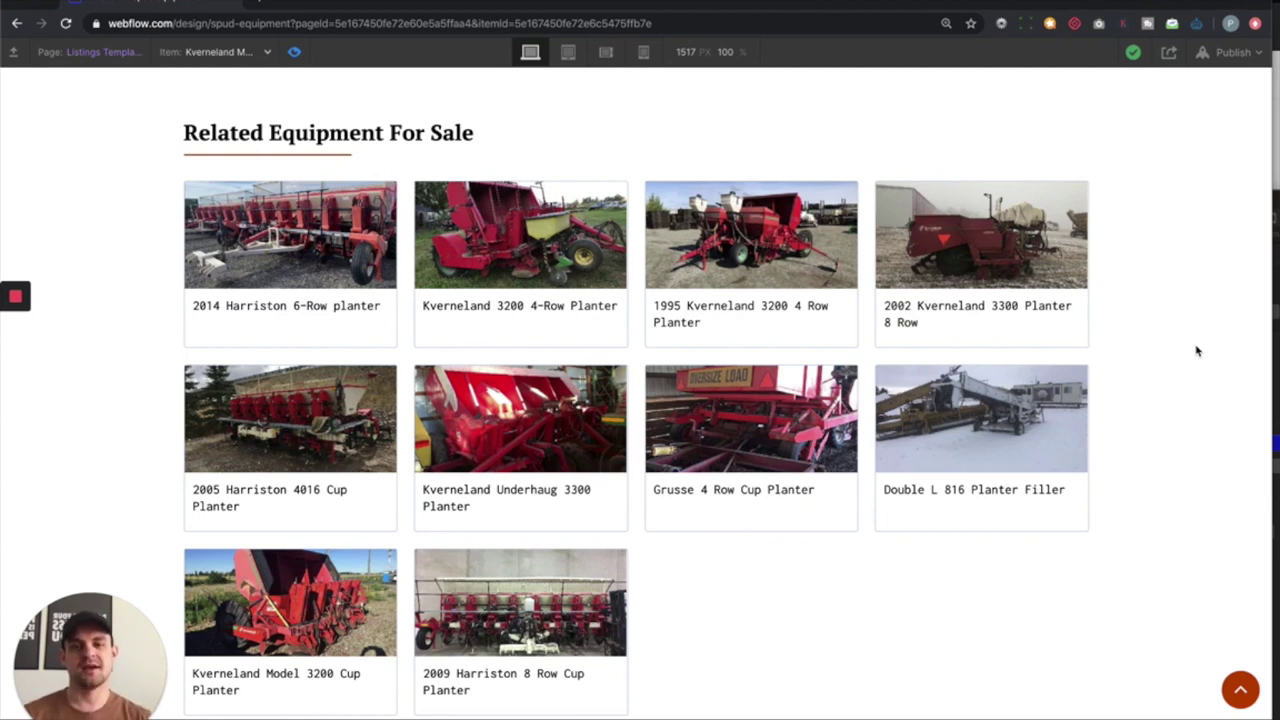
scroll(634, 194, up, 8)
scroll(634, 194, up, 4)
mouse_move(623, 300)
mouse_down()
mouse_move(477, 298)
mouse_move(626, 302)
mouse_up()
scroll(628, 308, down, 5)
scroll(628, 308, down, 6)
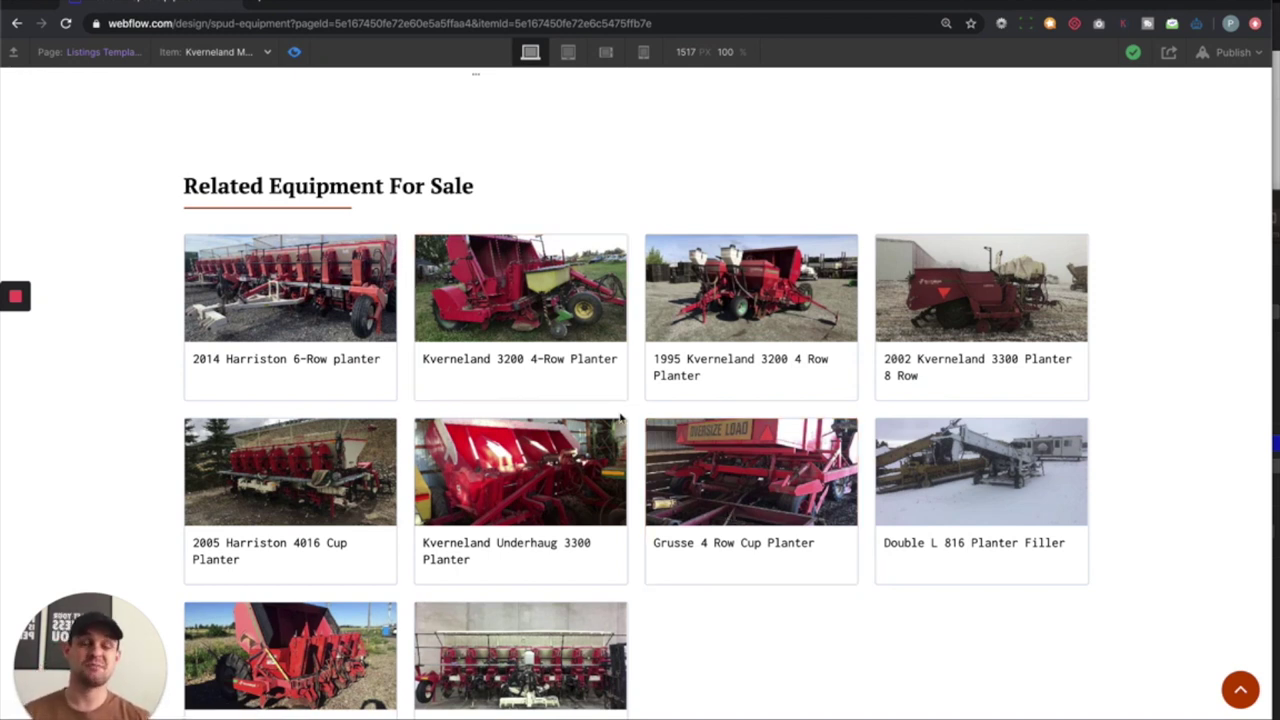
- Open the 2014 Harriston 6-Row planter from the related equipment and look through its photos, details and related listings
click(289, 299)
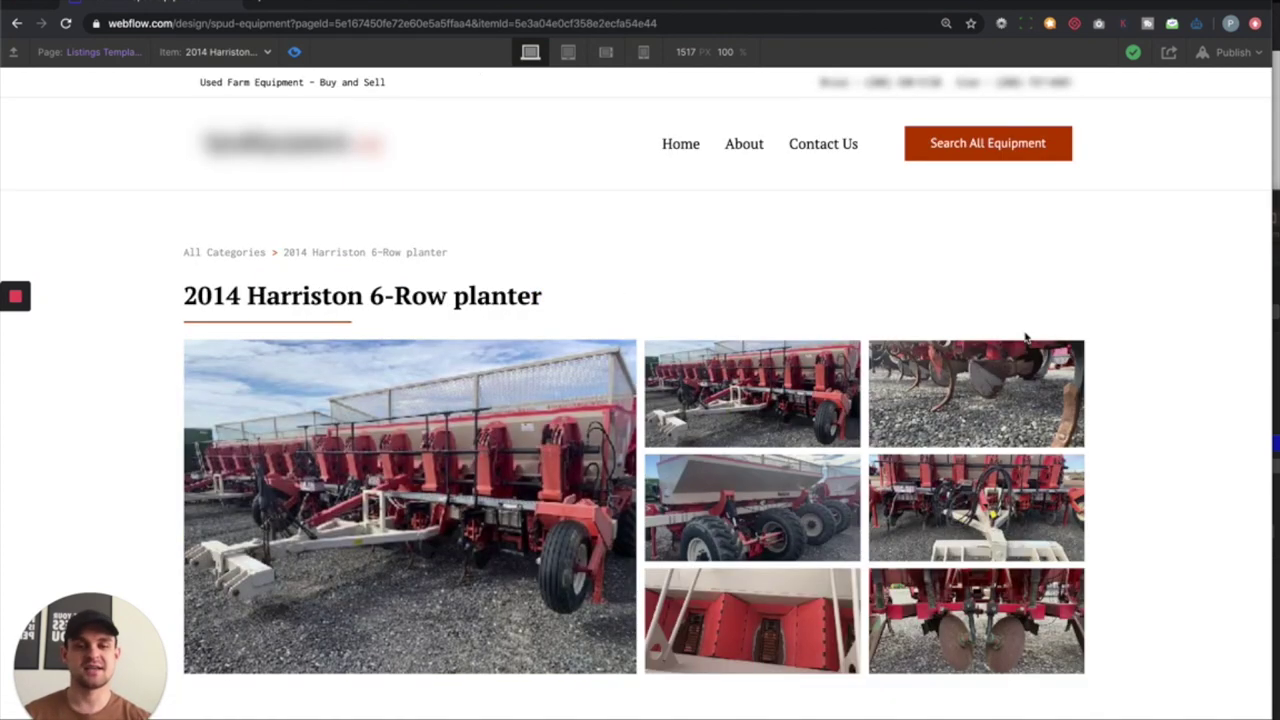
scroll(1124, 490, down, 10)
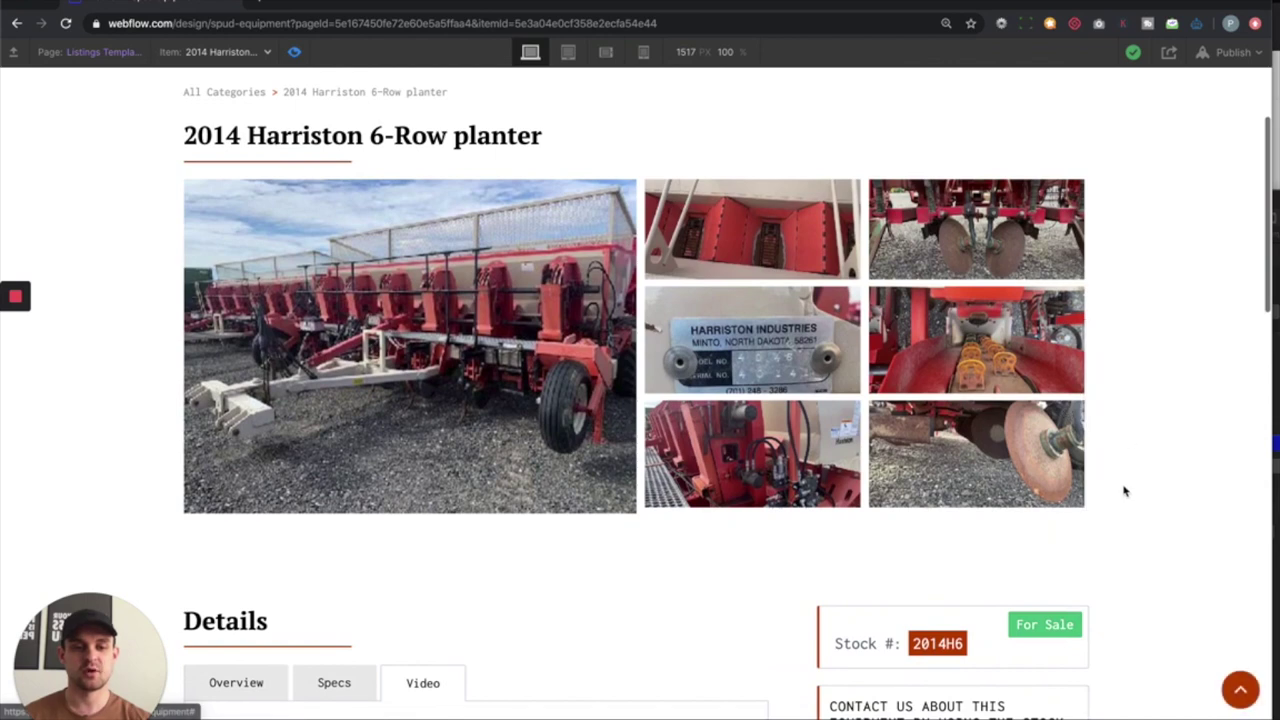
scroll(1124, 490, down, 2)
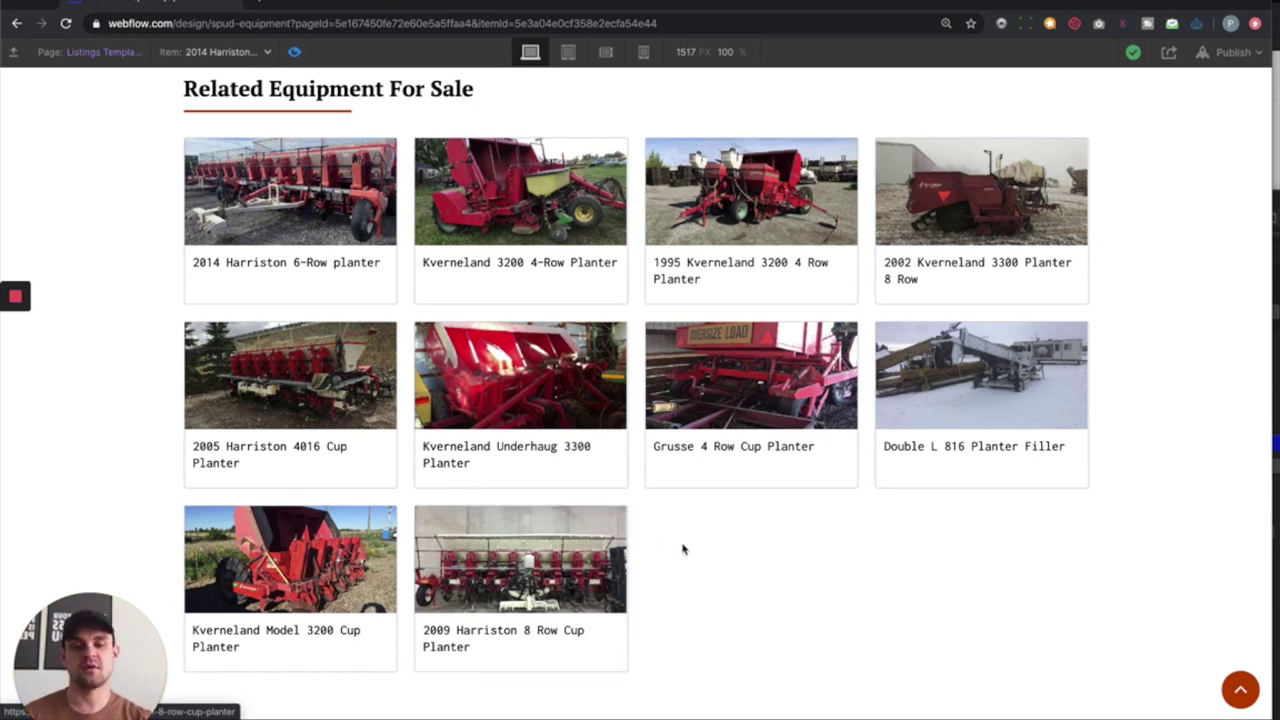
- Look through the planter page's related equipment and footer, returning to its title and photo gallery
scroll(690, 549, down, 3)
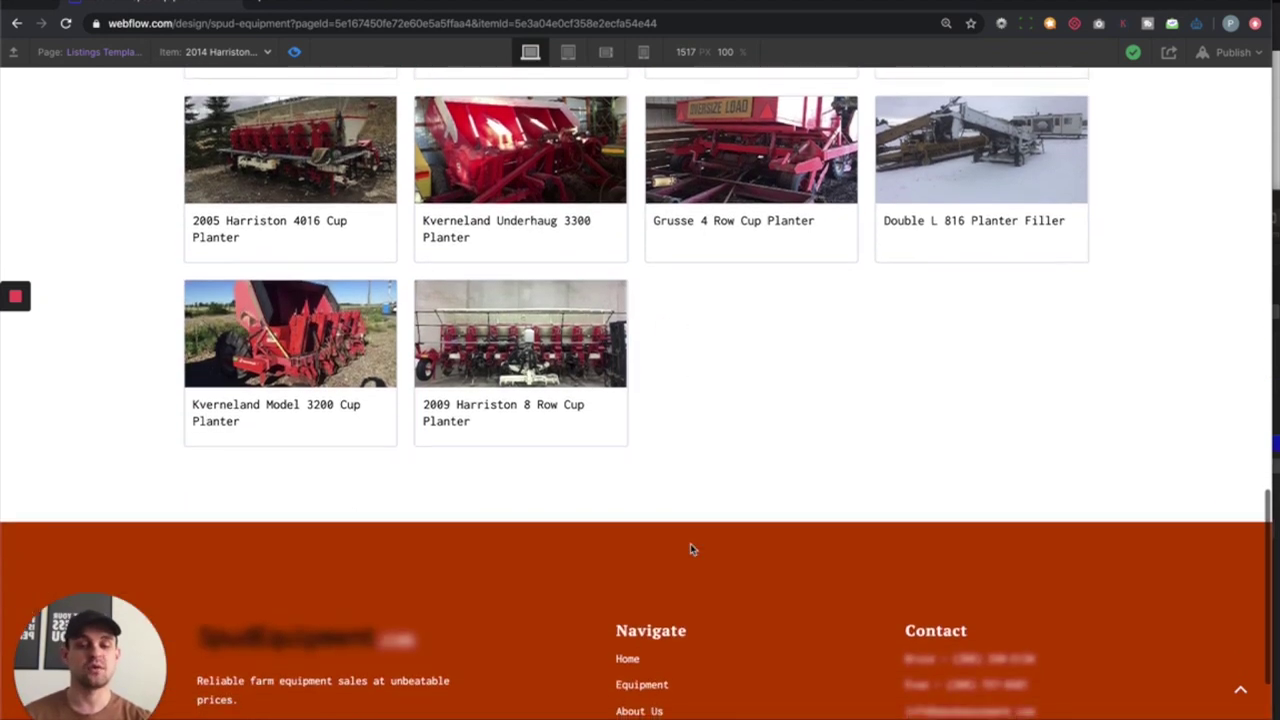
scroll(690, 549, up, 5)
scroll(690, 549, up, 7)
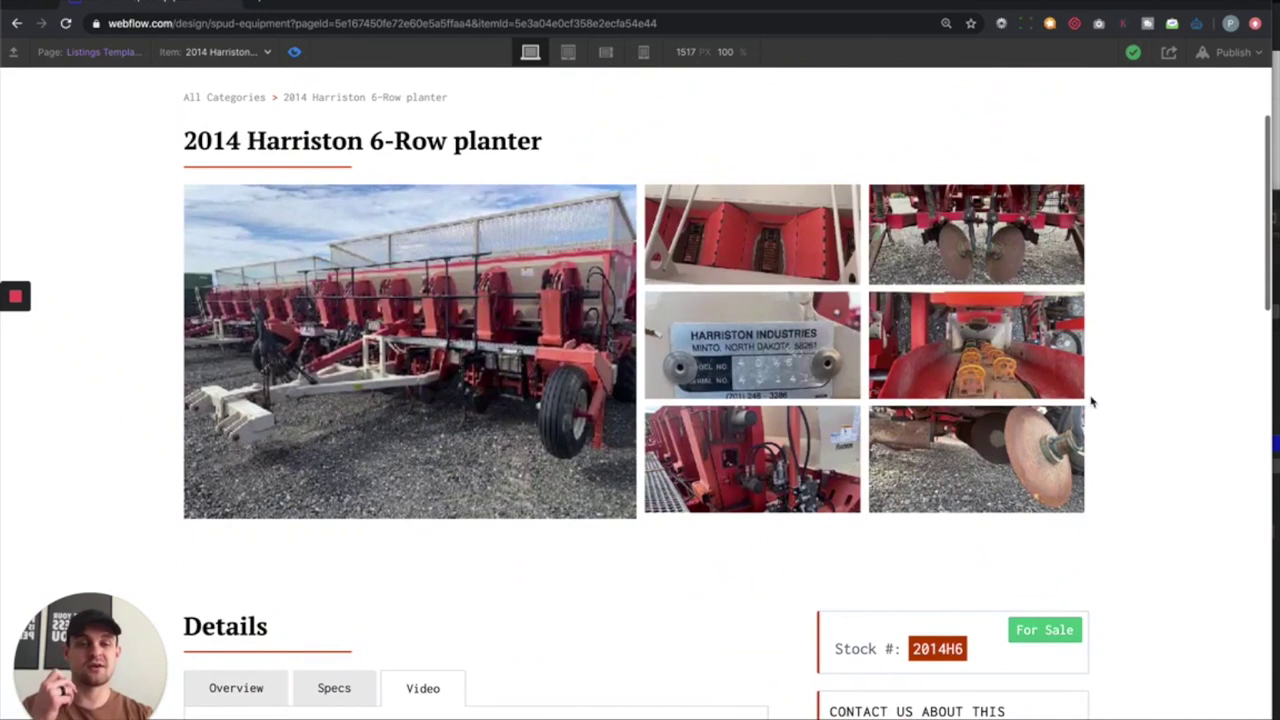
scroll(1133, 384, up, 2)
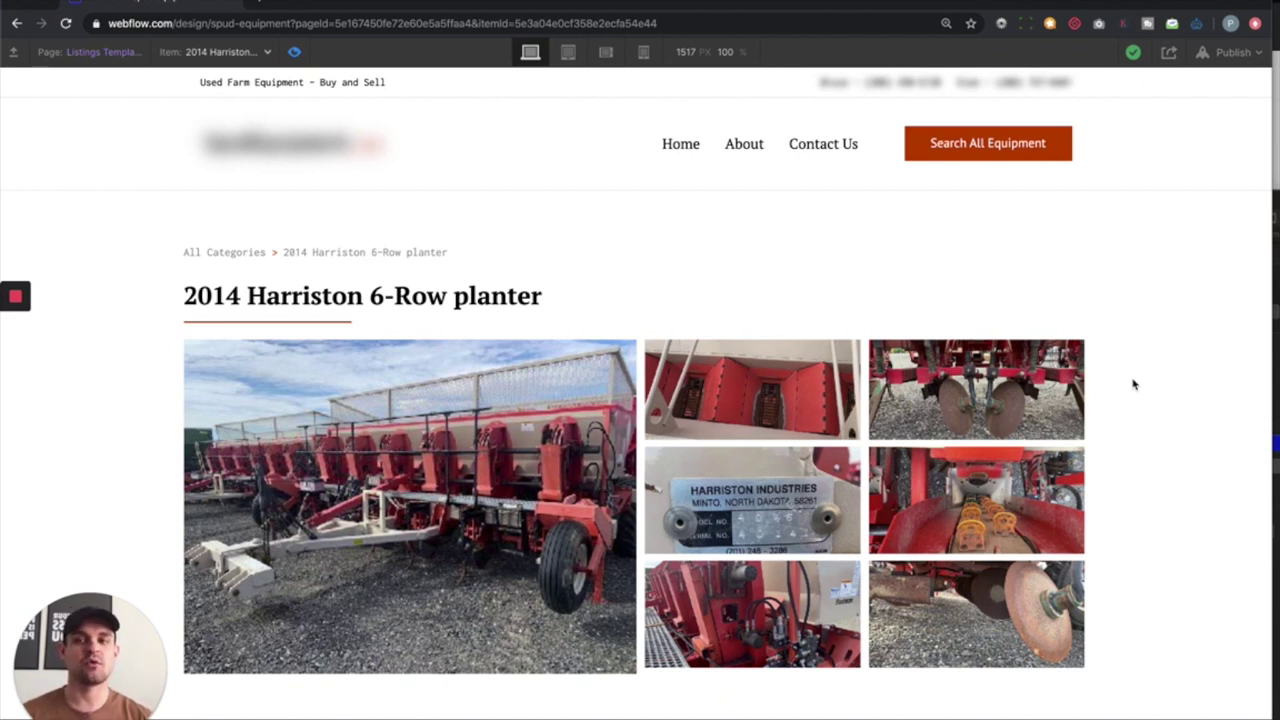
- Exit preview mode and examine the Categories collection's settings and fields in the CMS
click(296, 53)
click(15, 186)
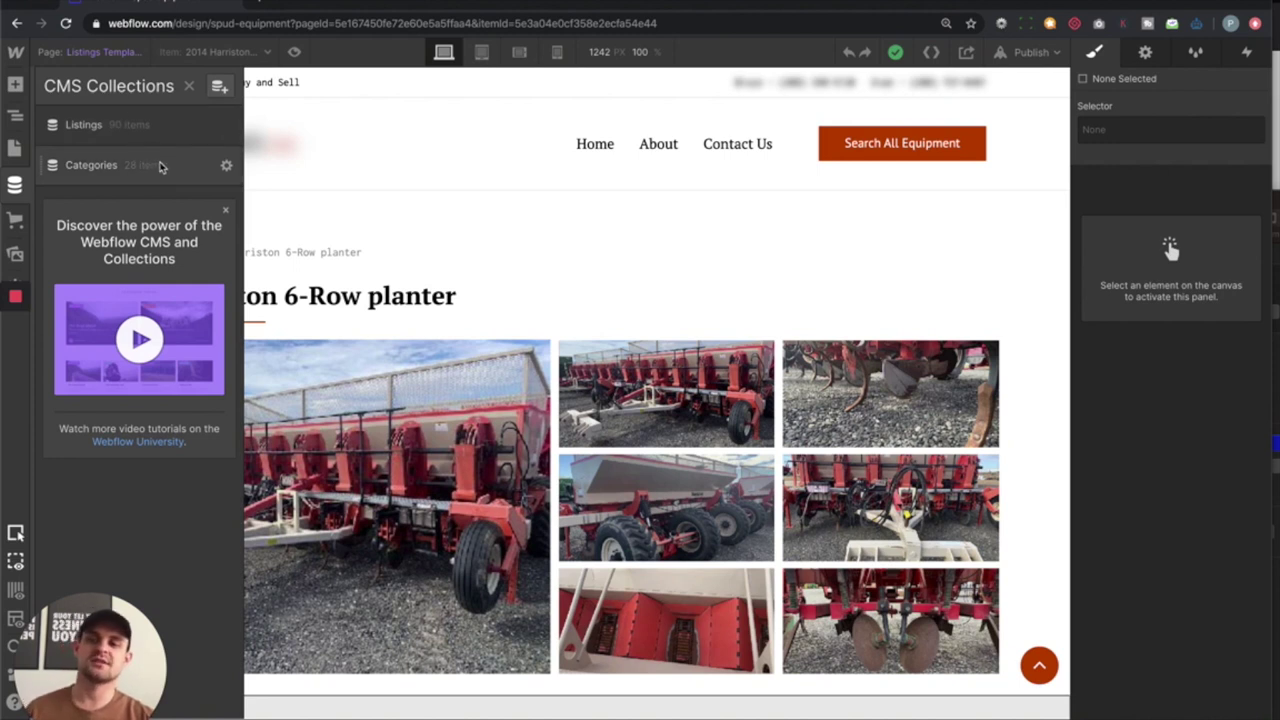
click(226, 167)
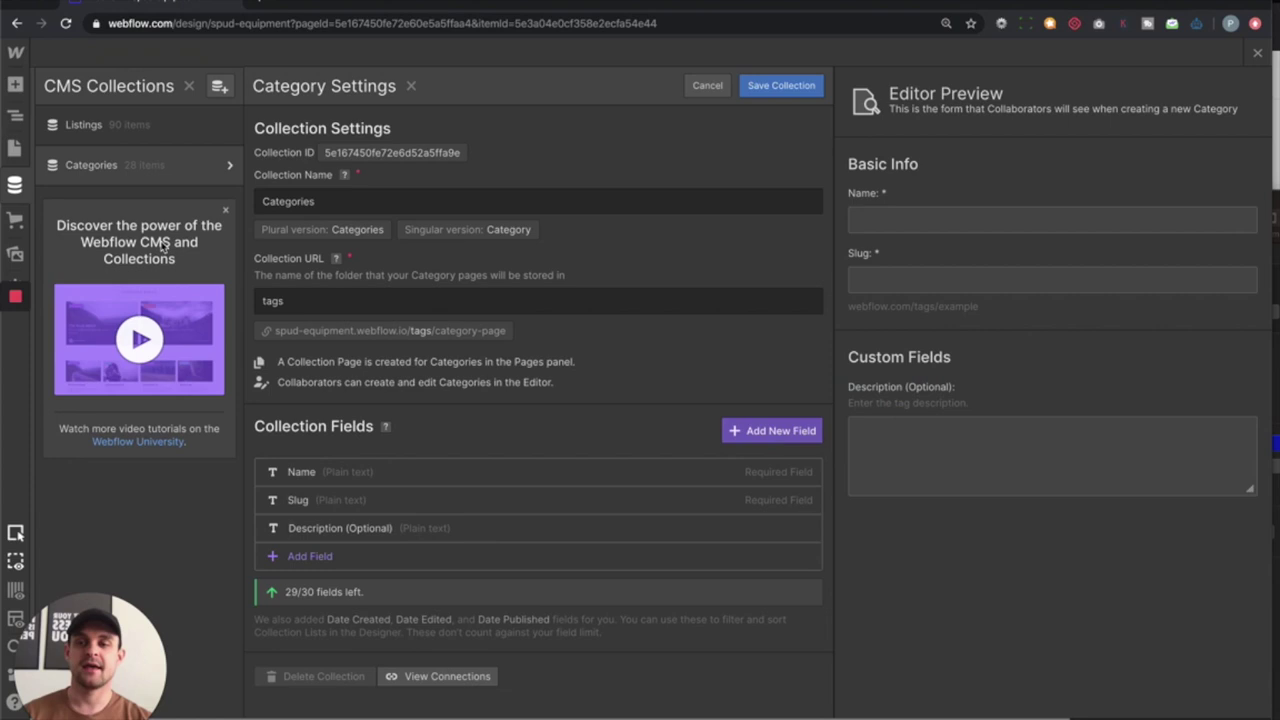
- Open the Categories collection and look through its full list of equipment categories
click(190, 166)
click(190, 166)
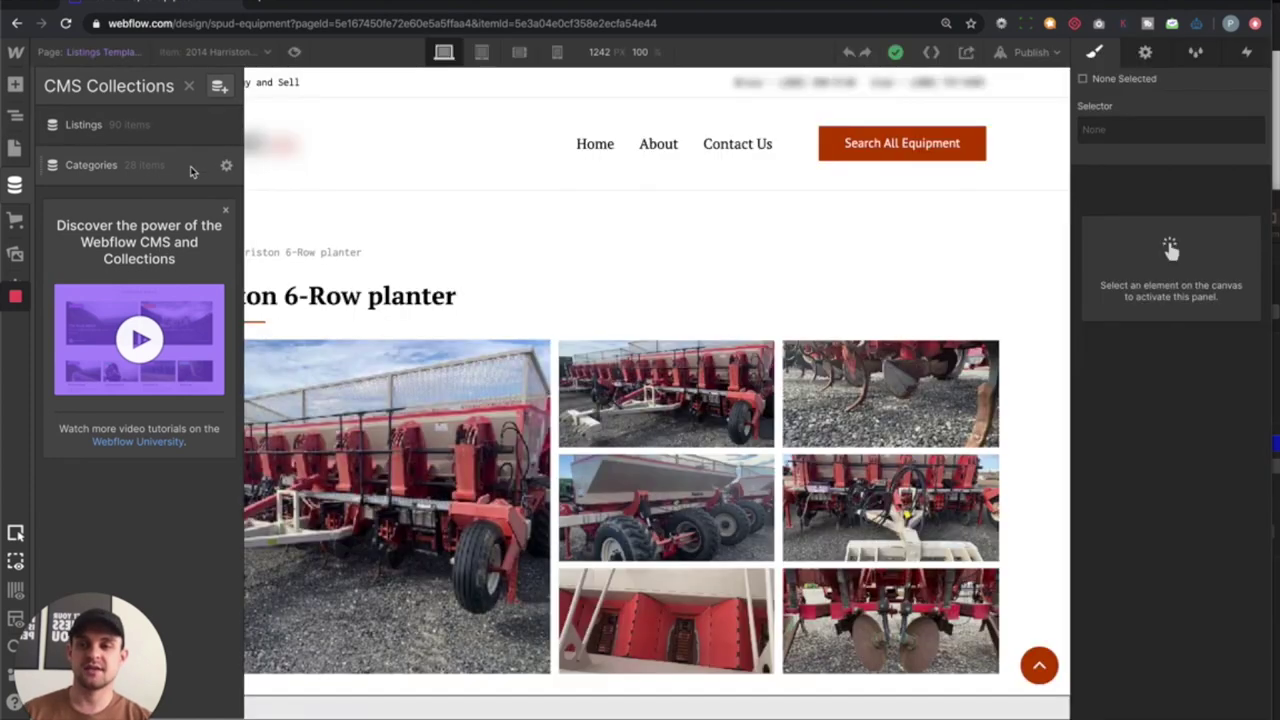
scroll(366, 255, down, 3)
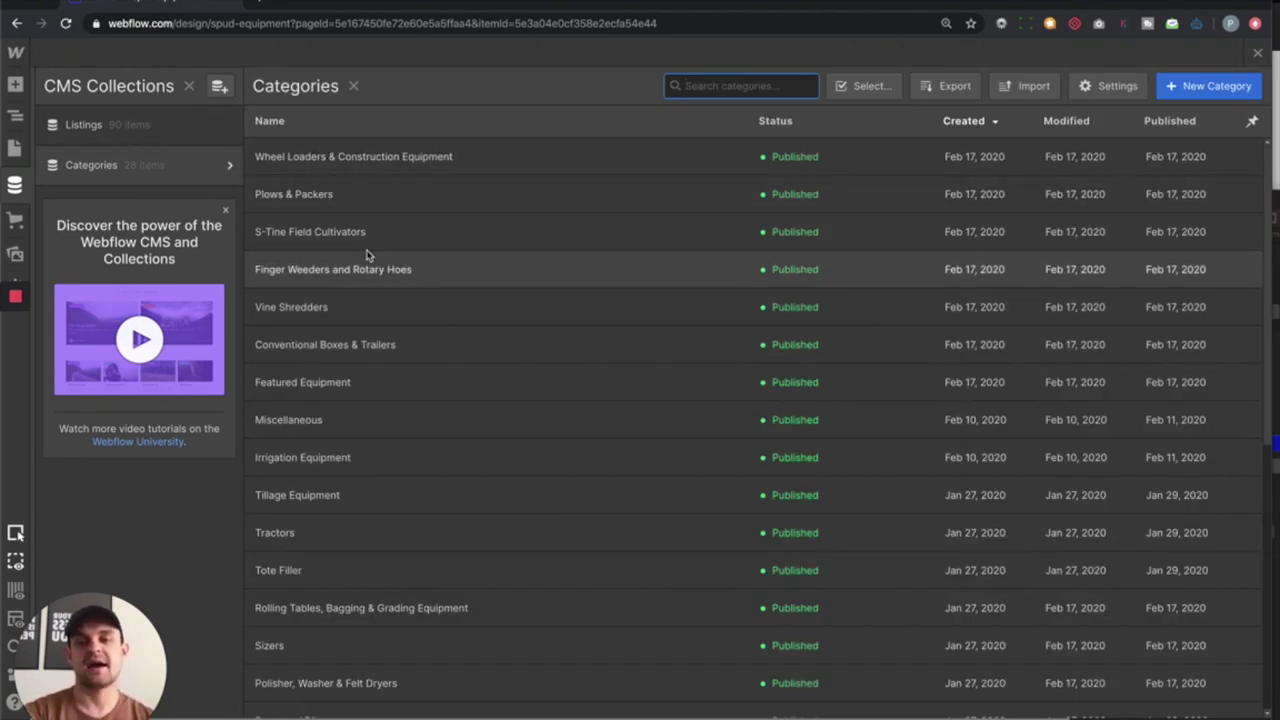
scroll(366, 255, down, 2)
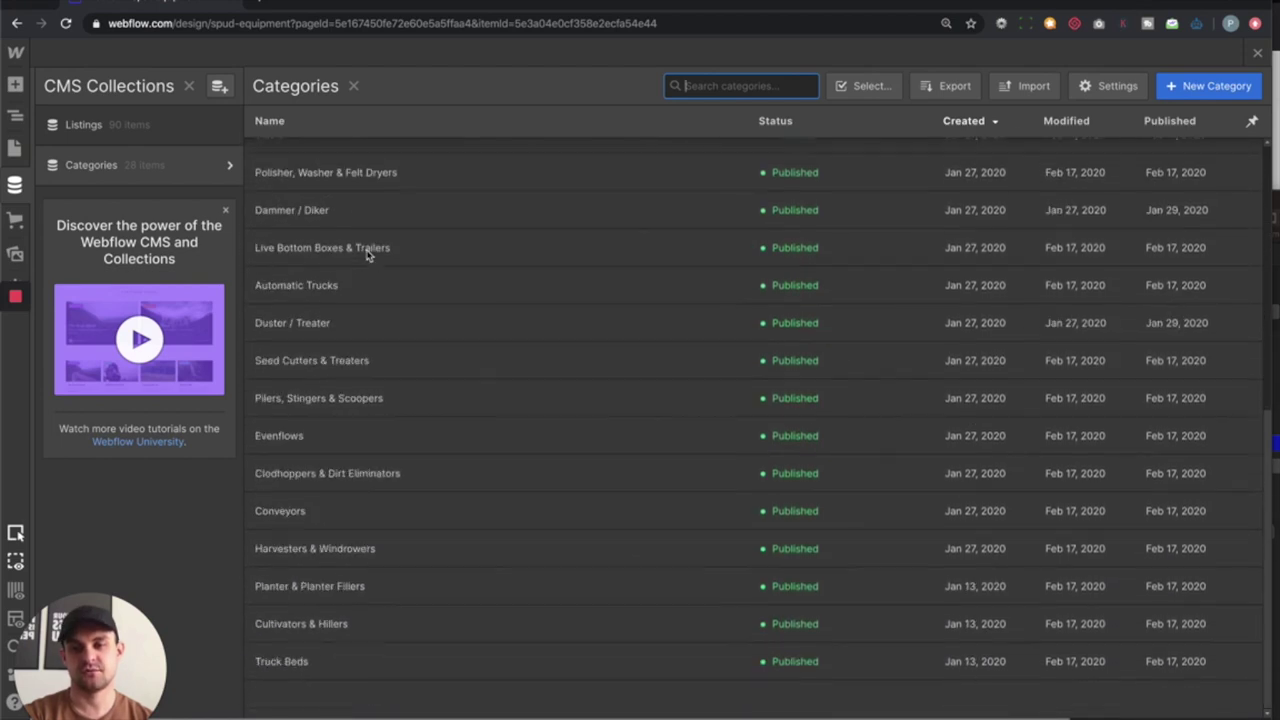
scroll(366, 255, up, 5)
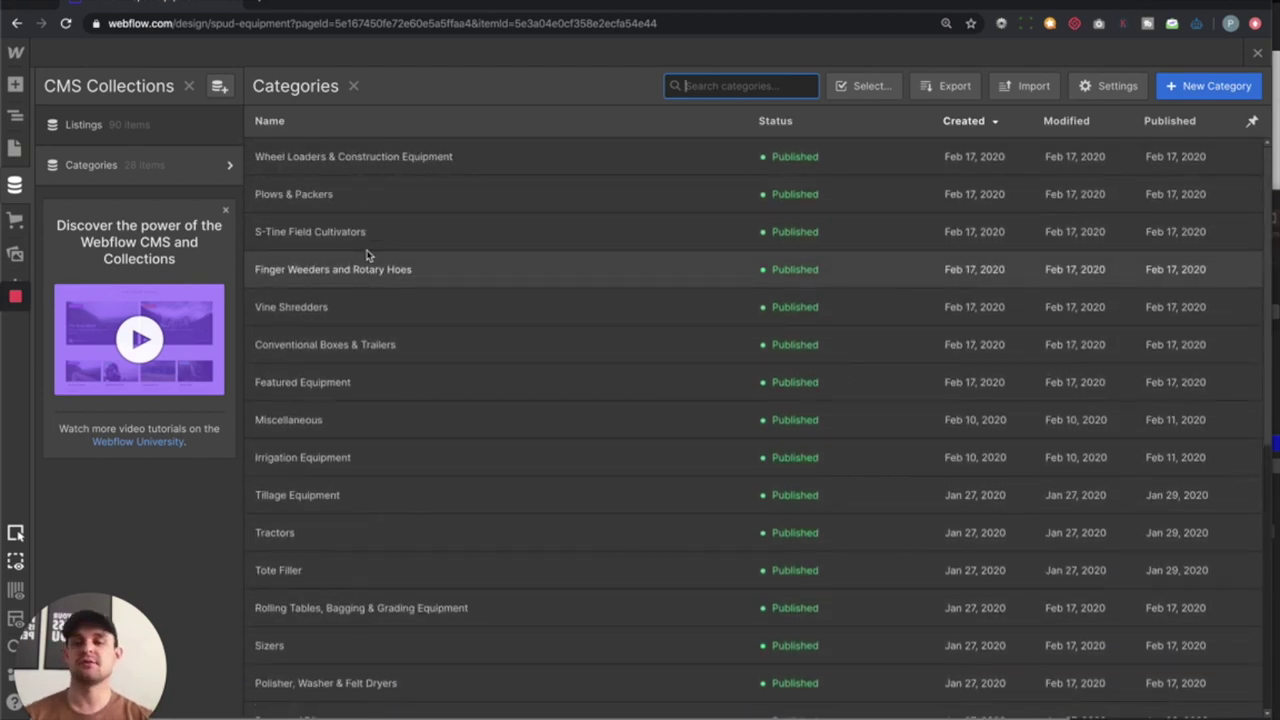
- Open the Wheel Loaders & Construction Equipment category and highlight its name
click(350, 158)
click(525, 150)
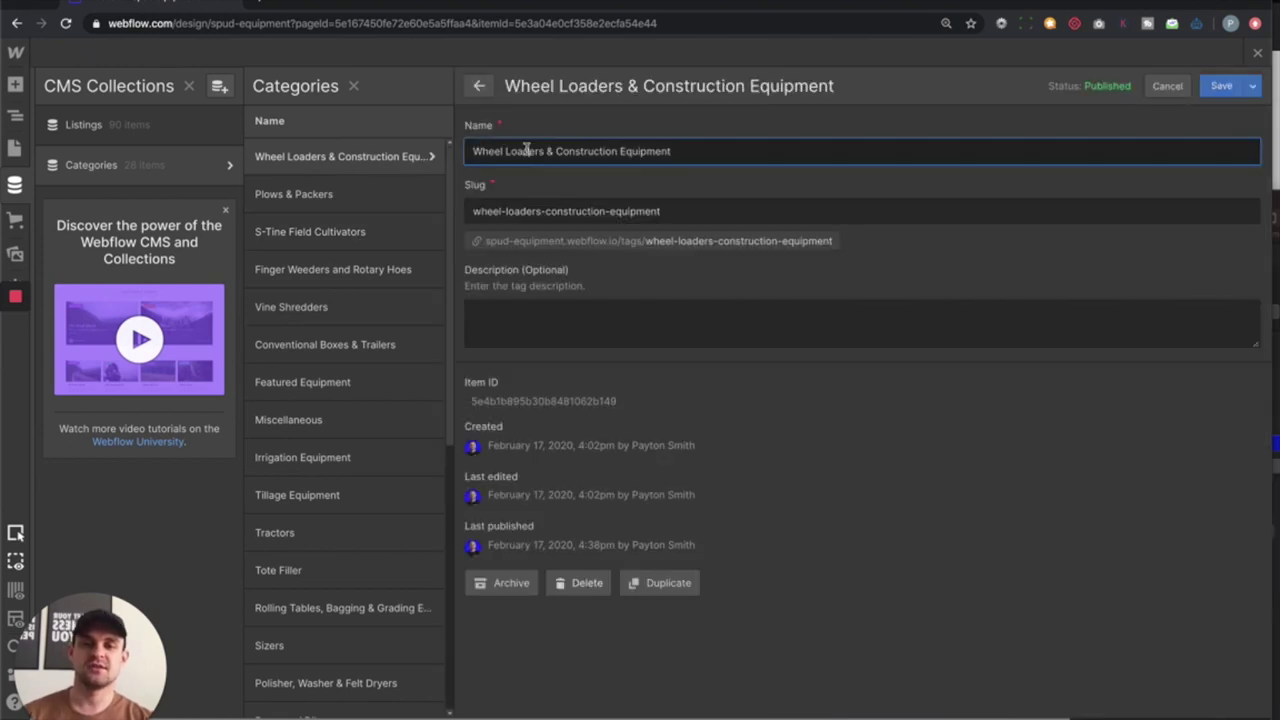
triple_click(525, 150)
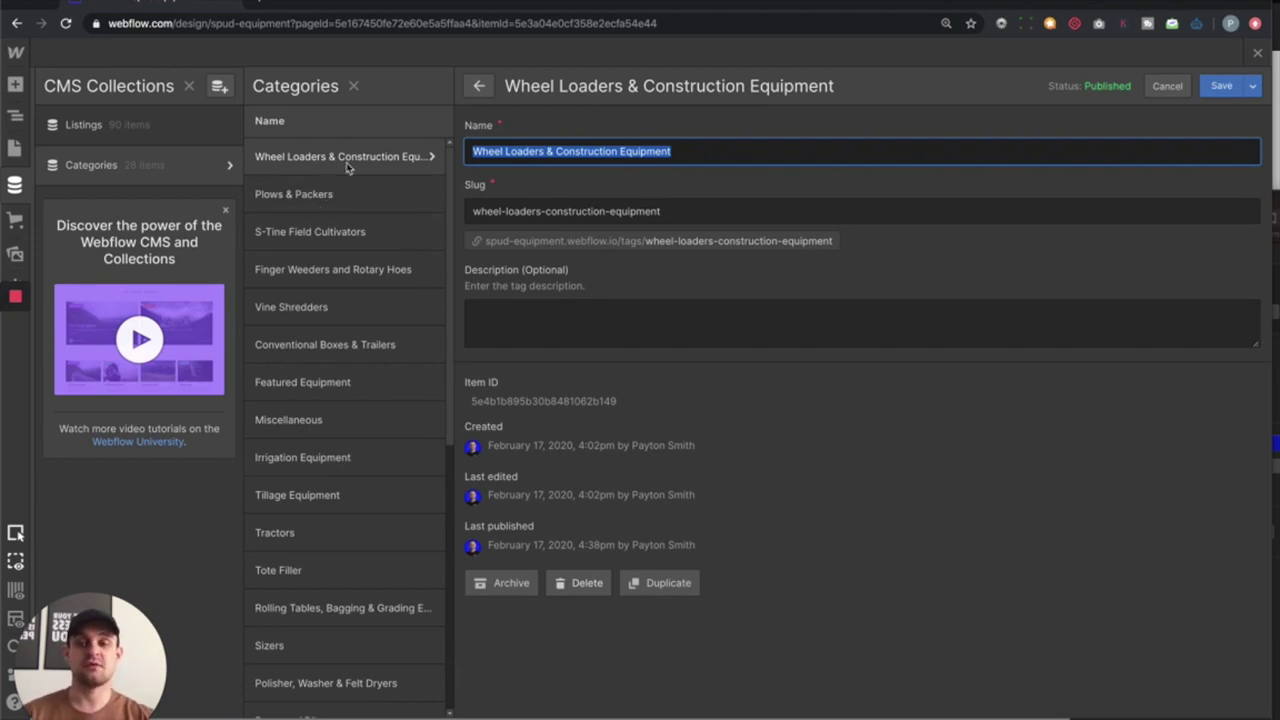
- Open the Listings collection's settings and examine the Delivery/pickup Notes field alongside the editor form preview
click(226, 125)
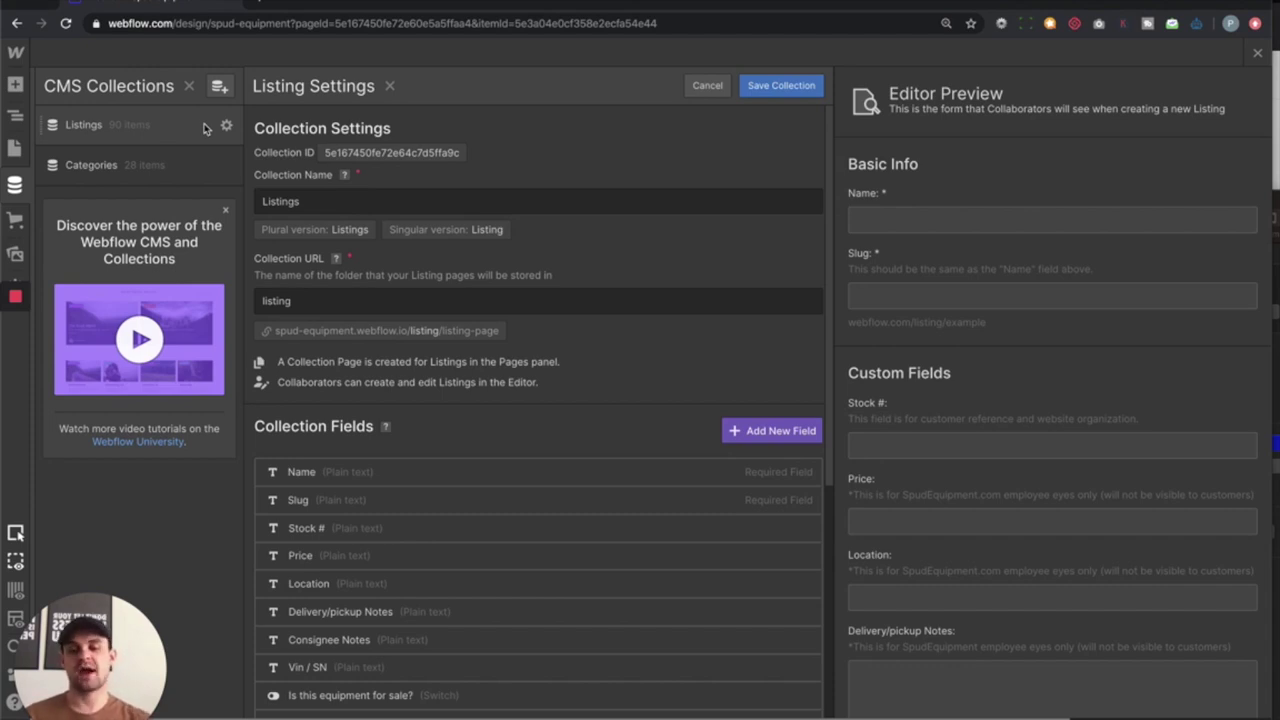
click(378, 613)
scroll(296, 370, up, 1)
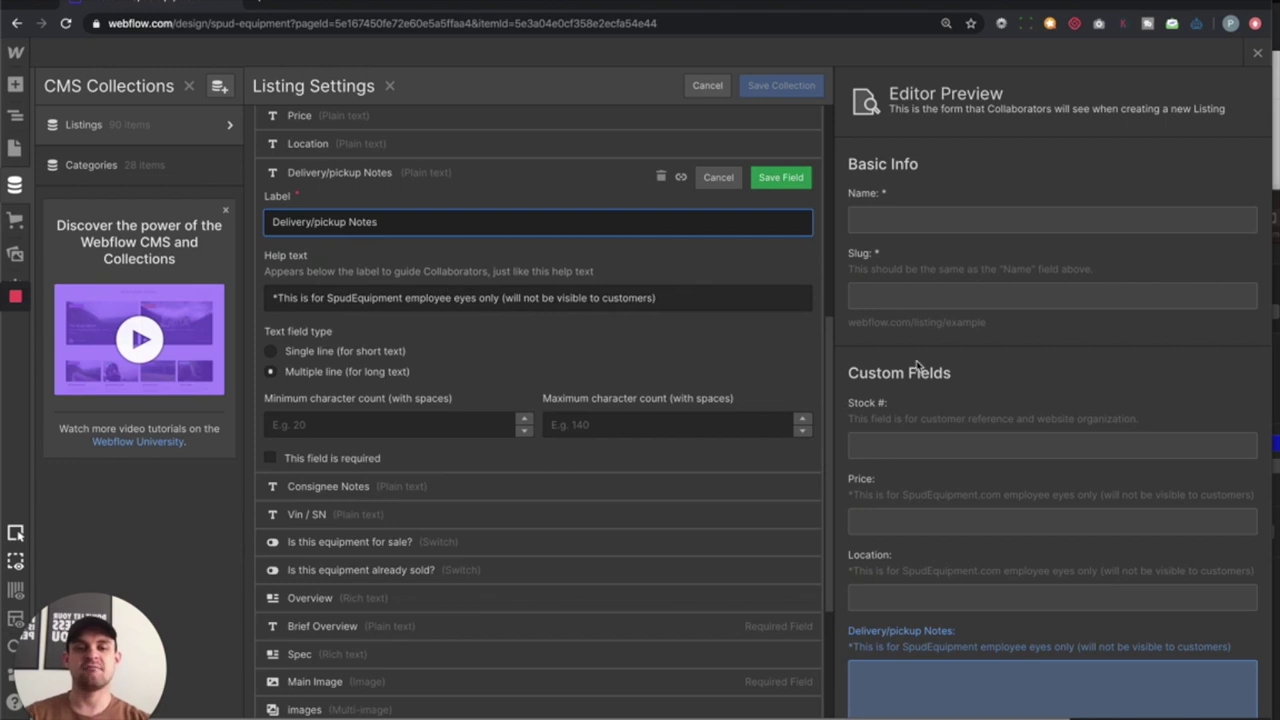
scroll(916, 420, down, 5)
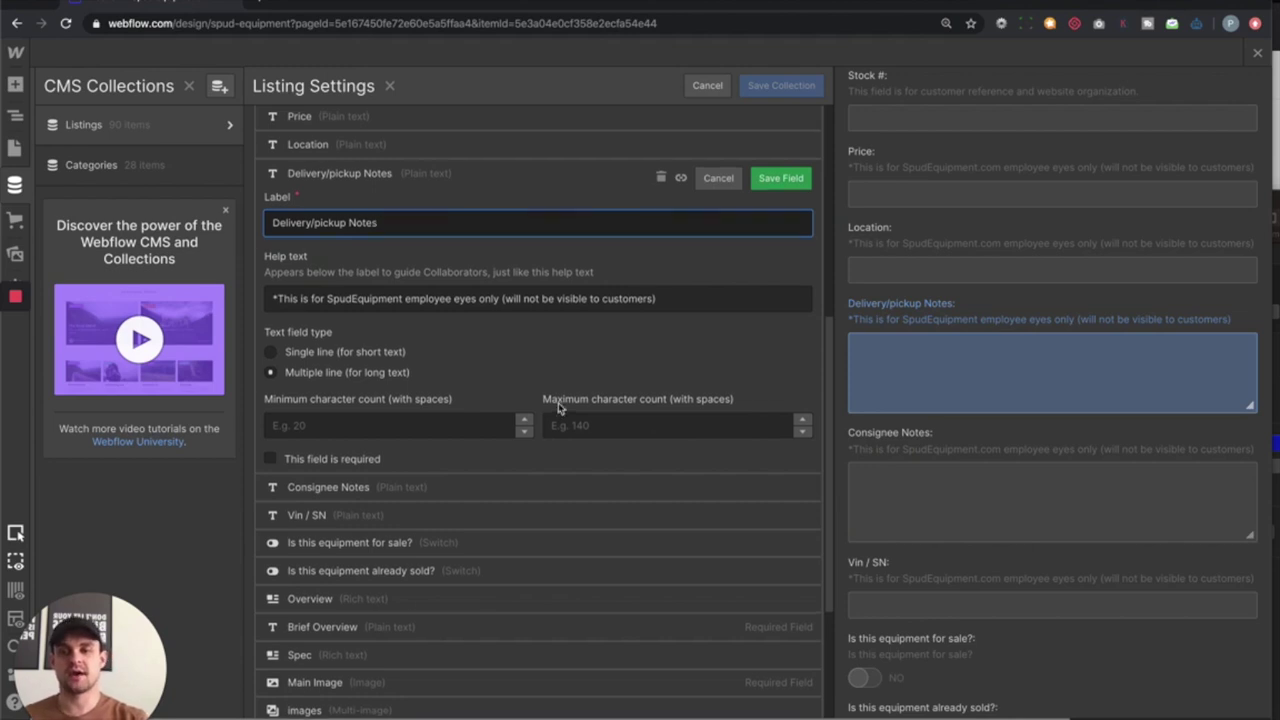
- Review the Listings collection fields from Stock # through the sale switches, overview, spec and image fields
scroll(558, 402, up, 3)
scroll(342, 330, down, 2)
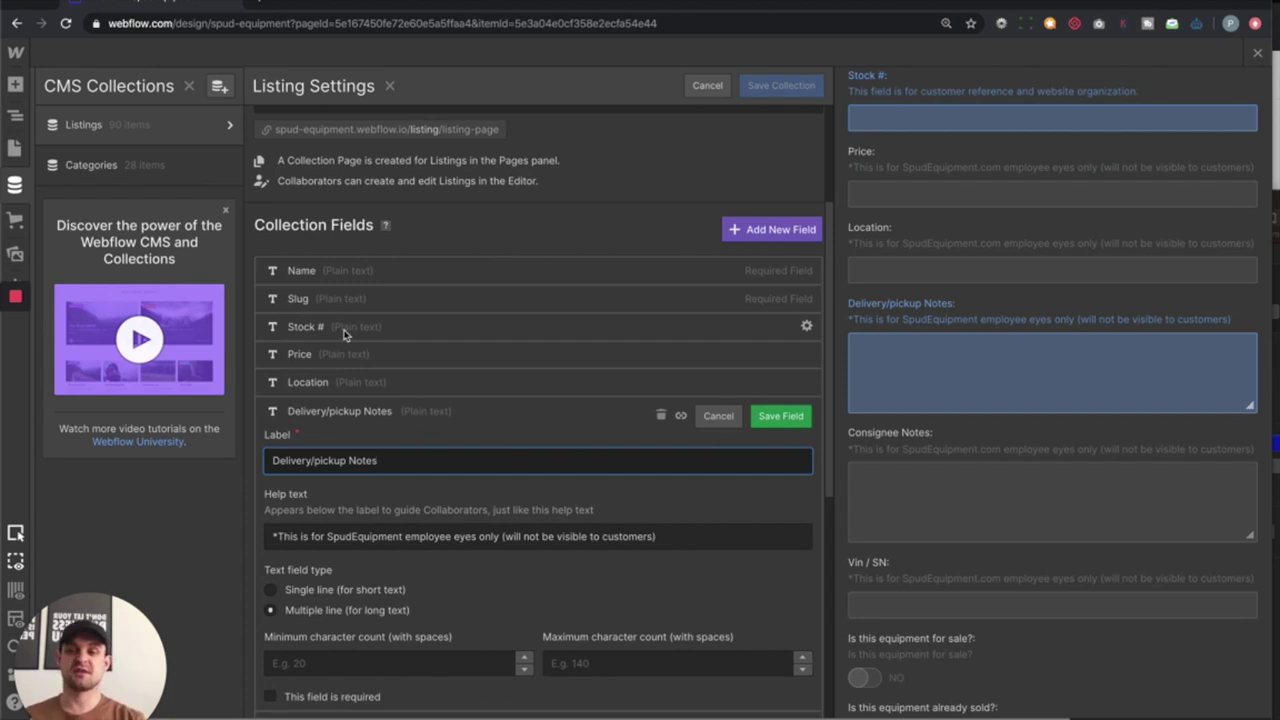
scroll(344, 334, up, 1)
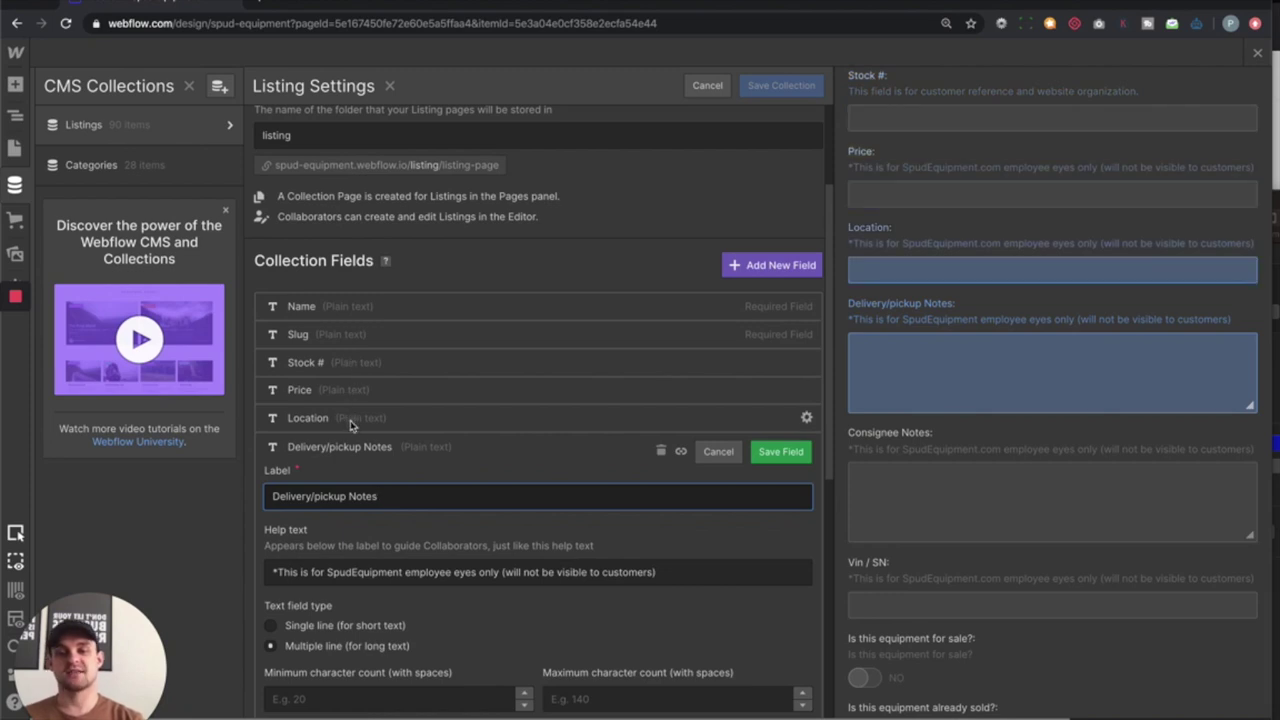
scroll(350, 422, down, 1)
scroll(350, 420, down, 5)
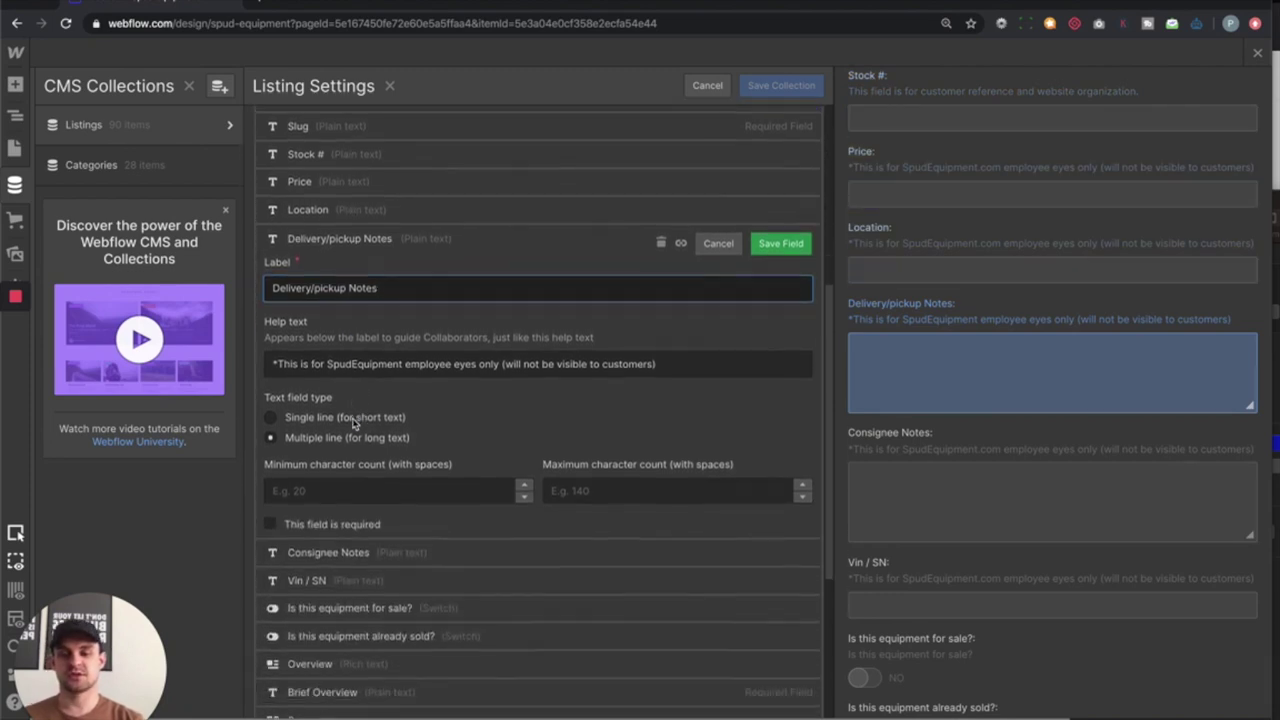
scroll(357, 478, down, 1)
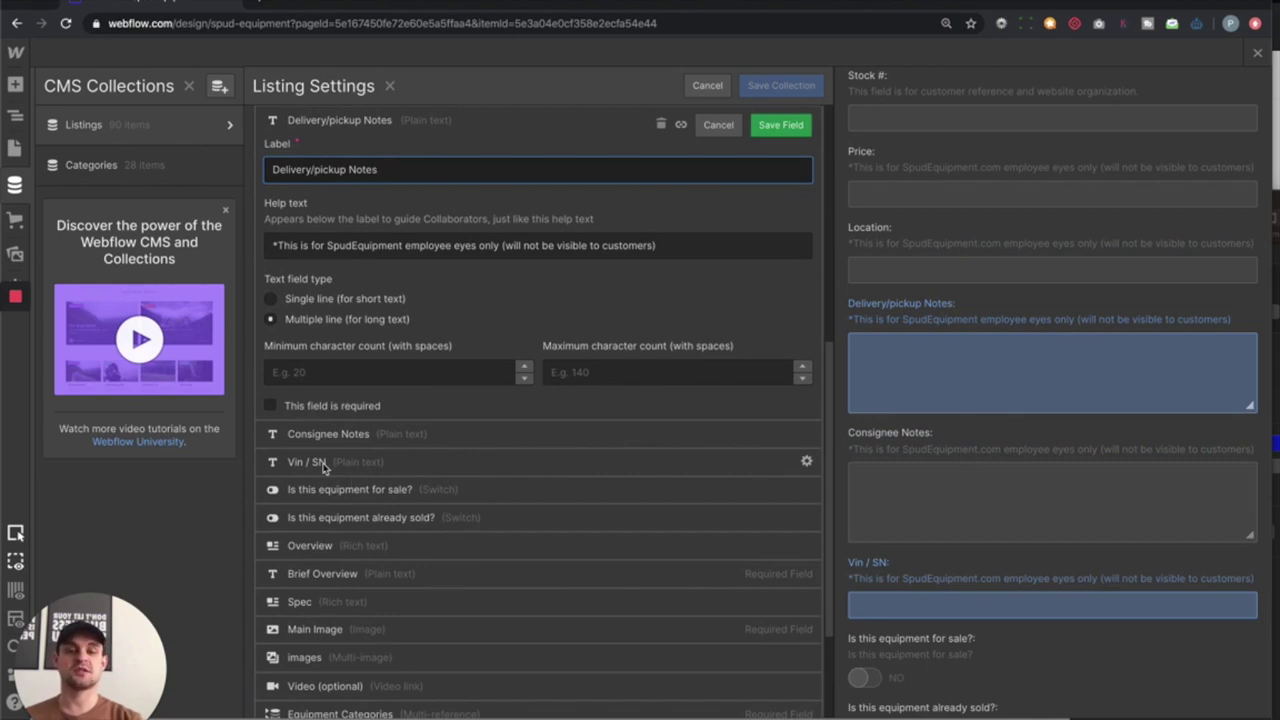
scroll(366, 505, down, 2)
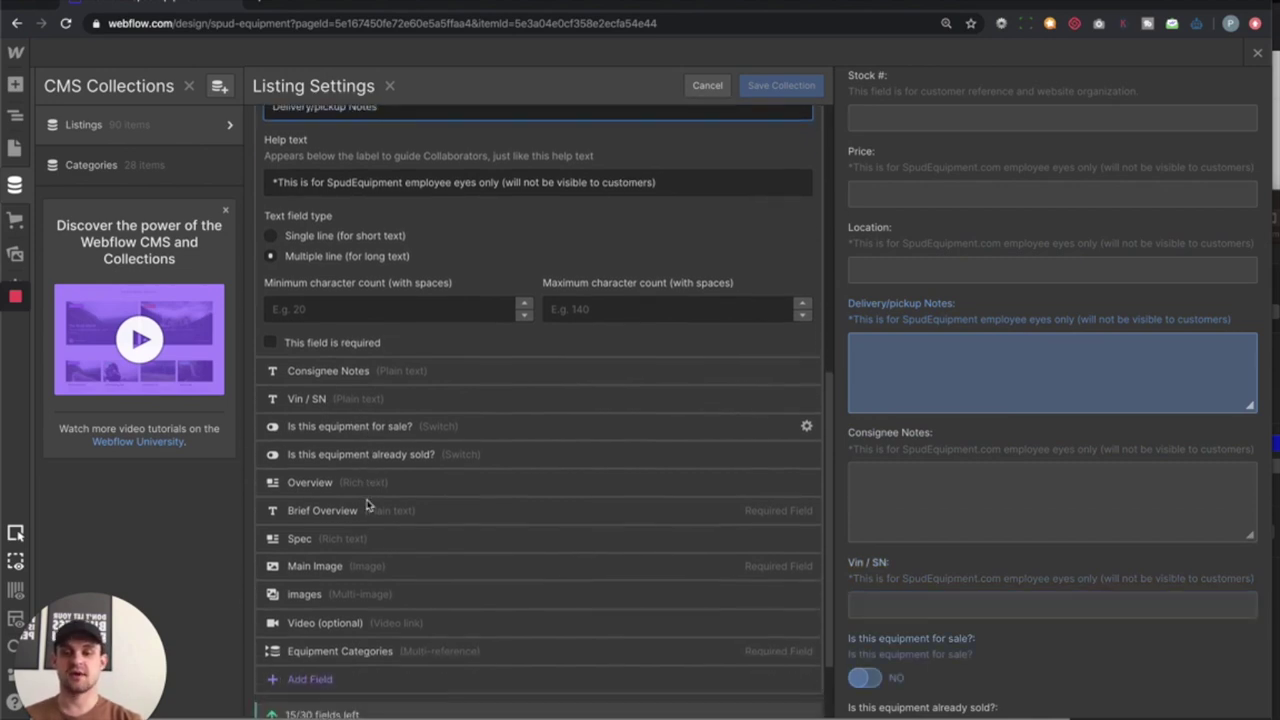
scroll(367, 505, down, 1)
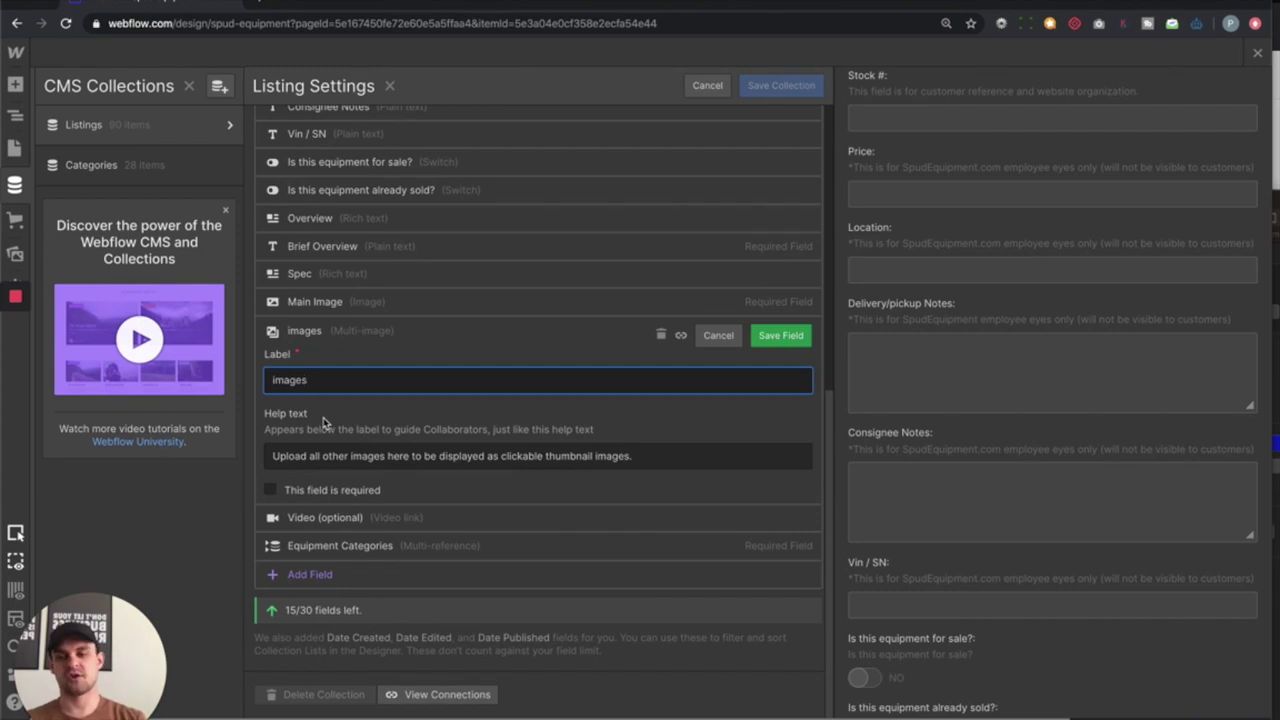
- Inspect the Equipment Categories multi-reference field's settings and close the Listings settings, discarding changes
click(352, 546)
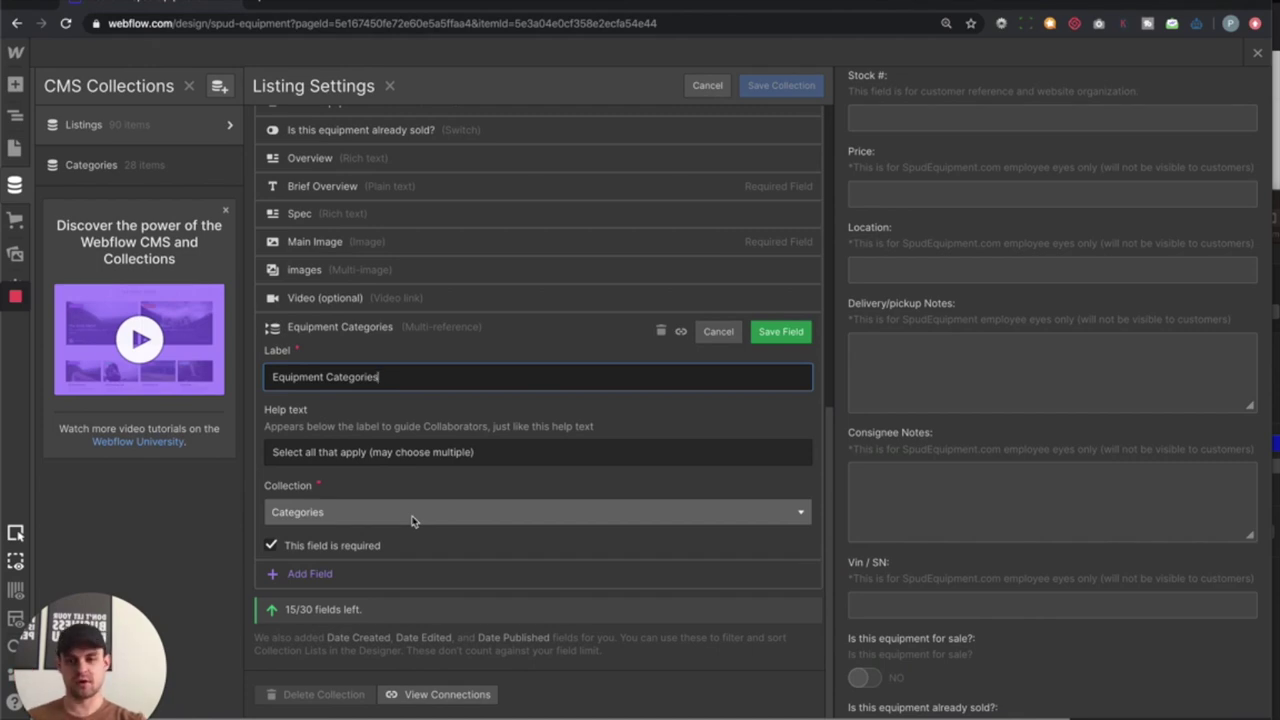
click(705, 89)
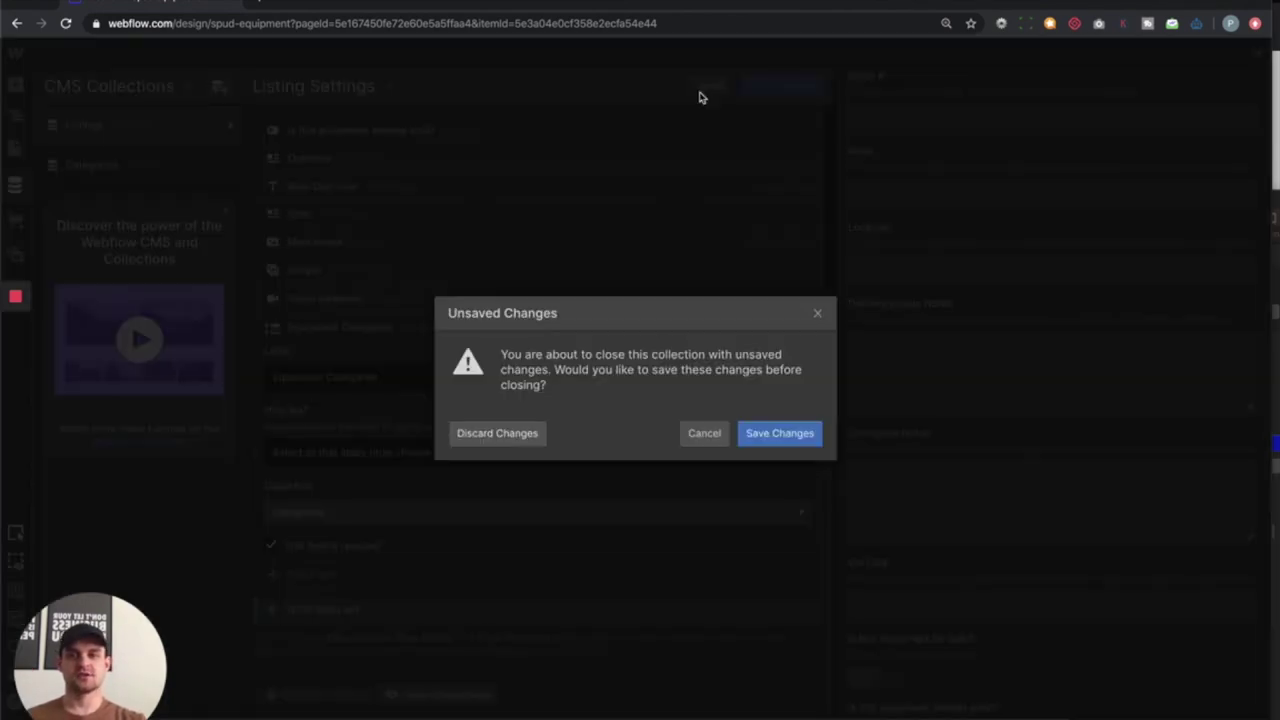
click(520, 437)
- Open the 2016 Mayo hopper Bottom Unloader item from Listings and review its fields from Name to Equipment Categories
click(161, 123)
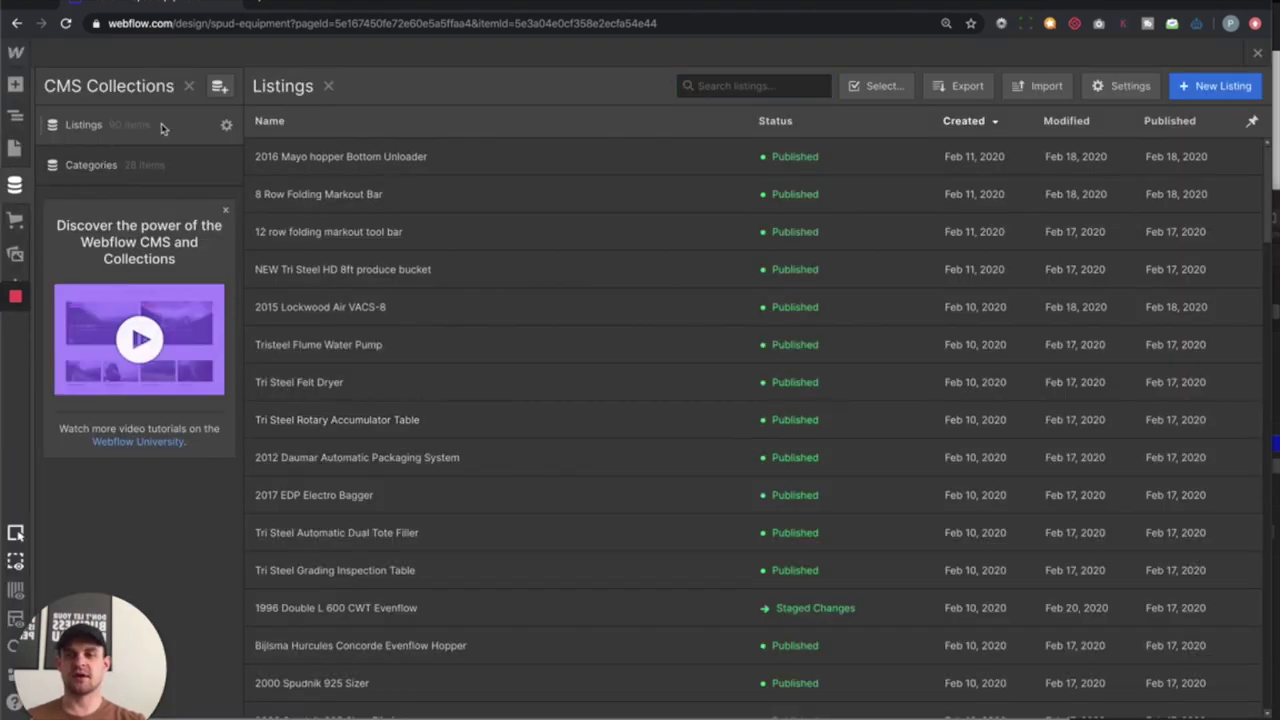
click(160, 123)
click(318, 158)
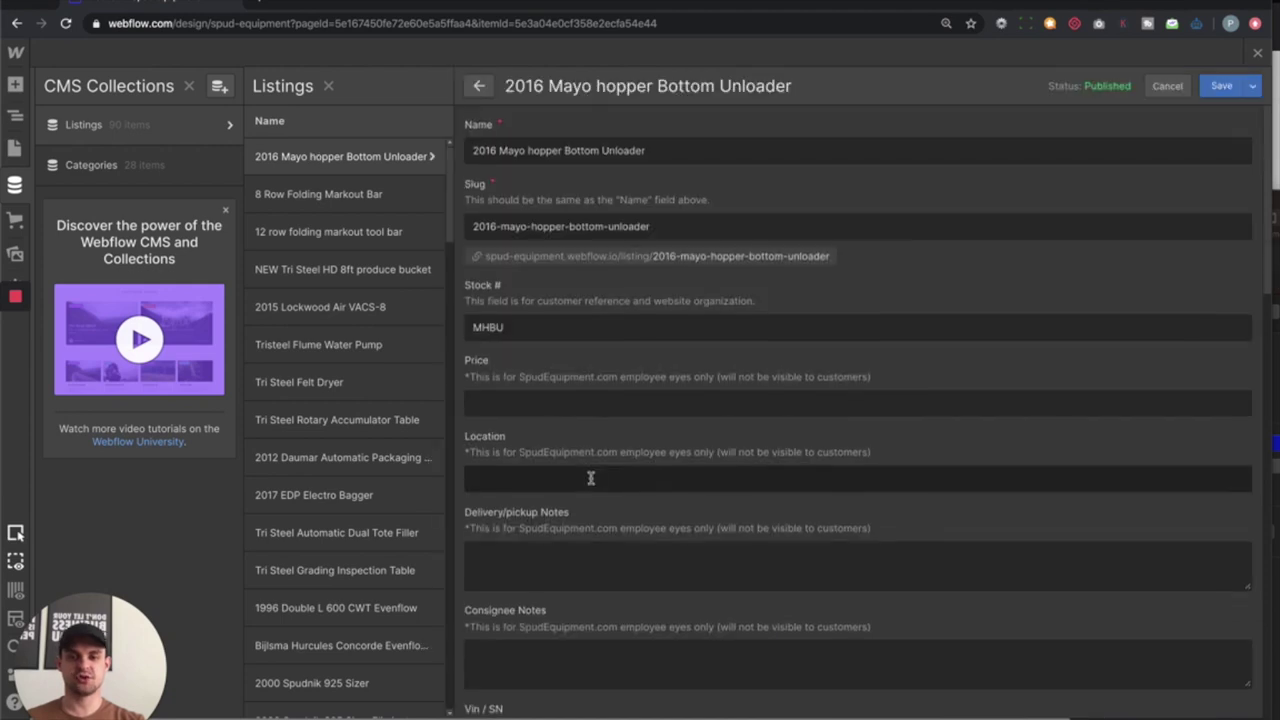
scroll(590, 479, down, 1)
scroll(592, 478, down, 5)
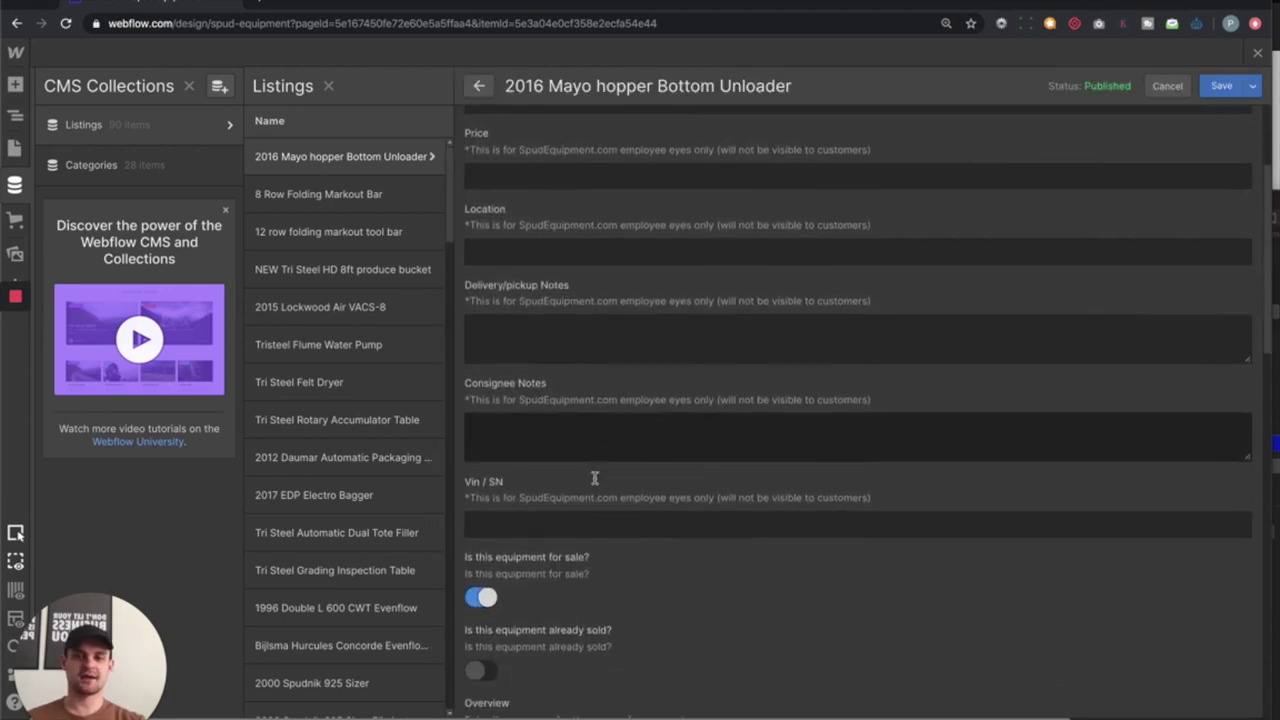
scroll(594, 478, down, 2)
scroll(594, 478, up, 1)
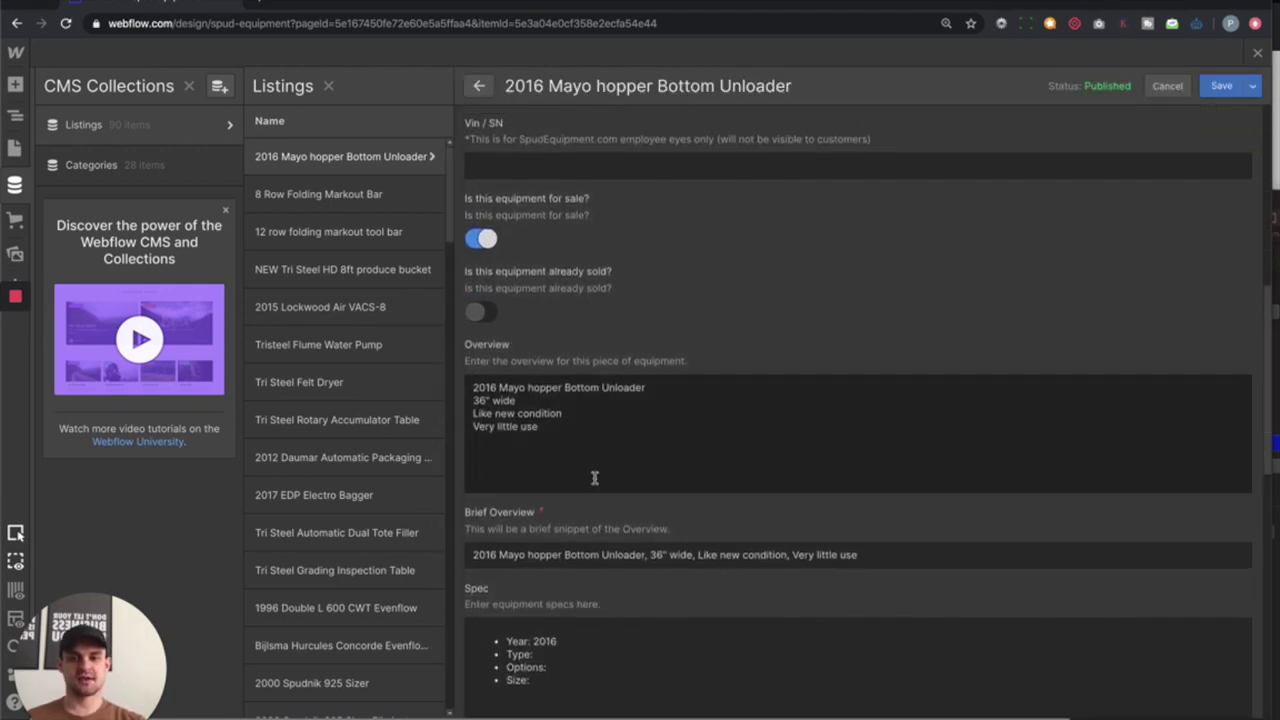
scroll(538, 424, down, 5)
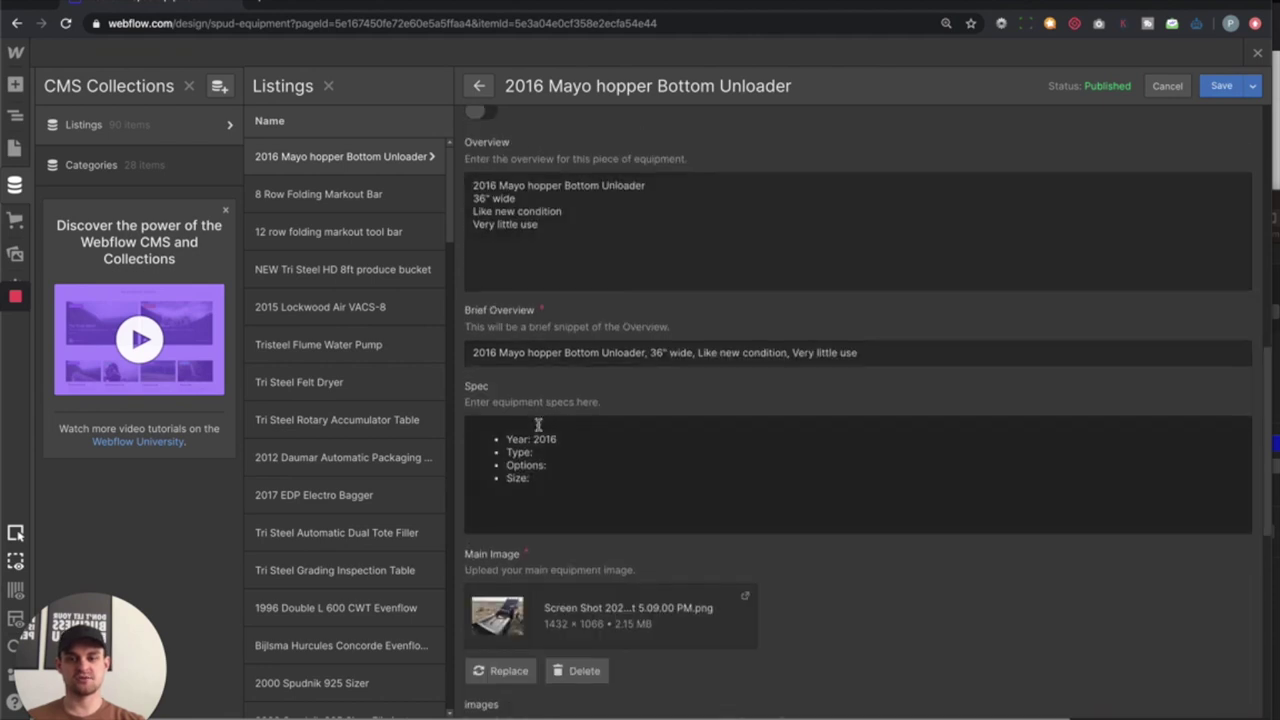
scroll(538, 424, down, 2)
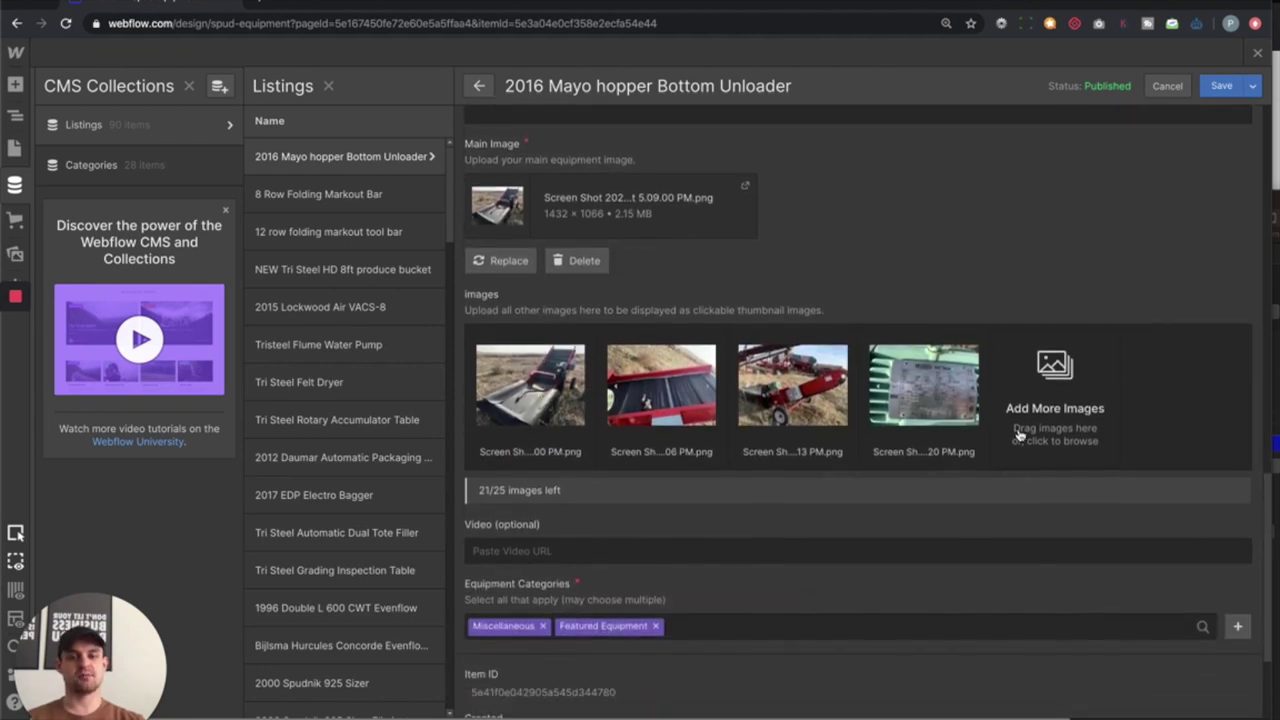
scroll(851, 543, down, 1)
- Check the categories available for the unloader's Equipment Categories field without changing the selection
click(690, 495)
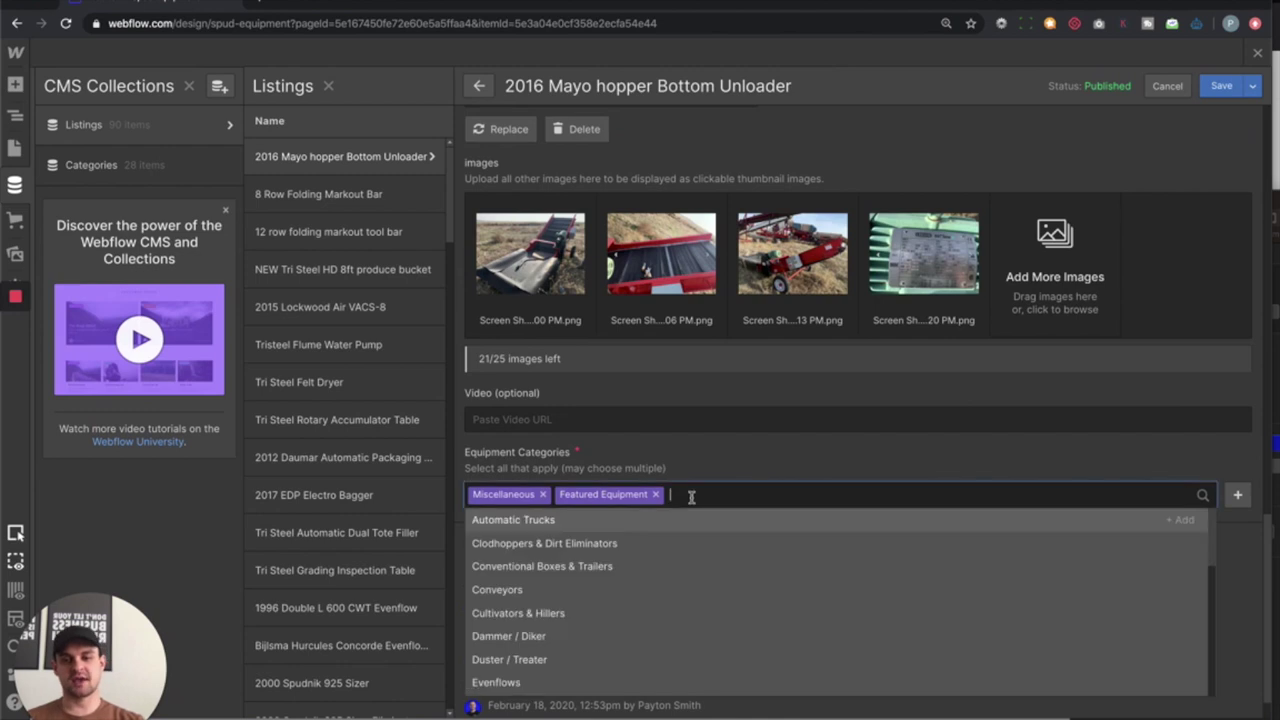
click(690, 468)
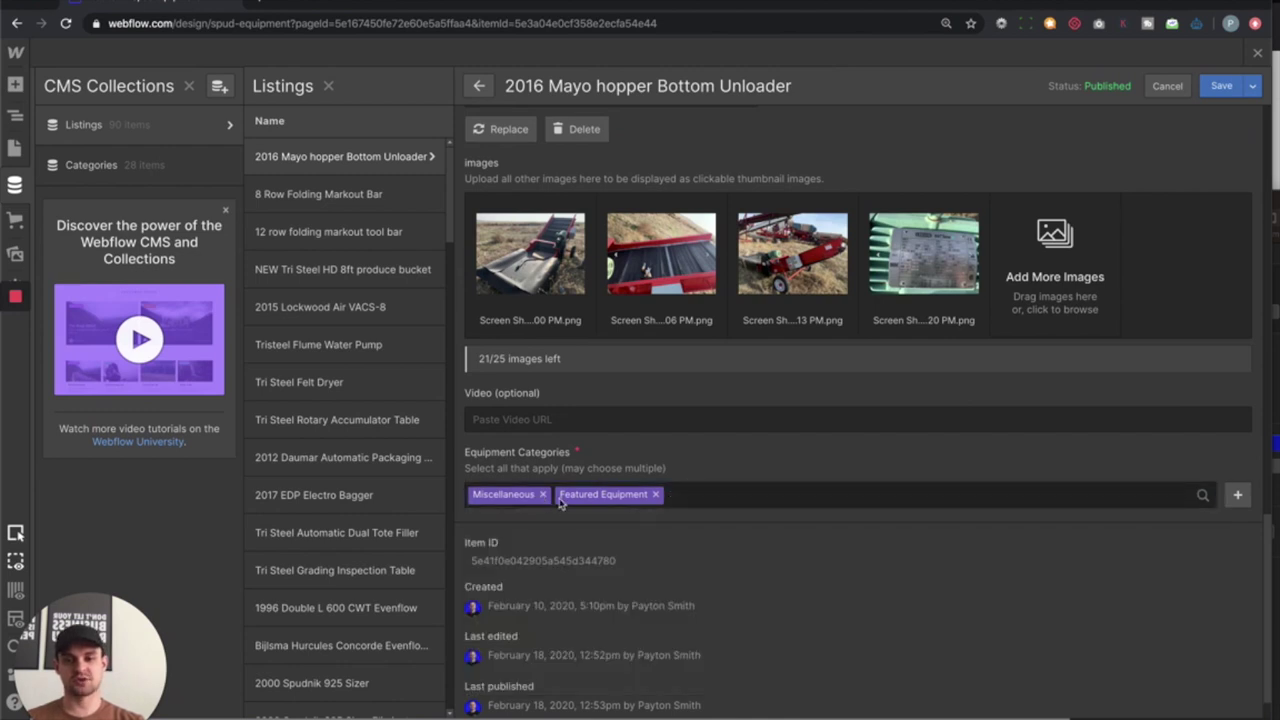
click(676, 497)
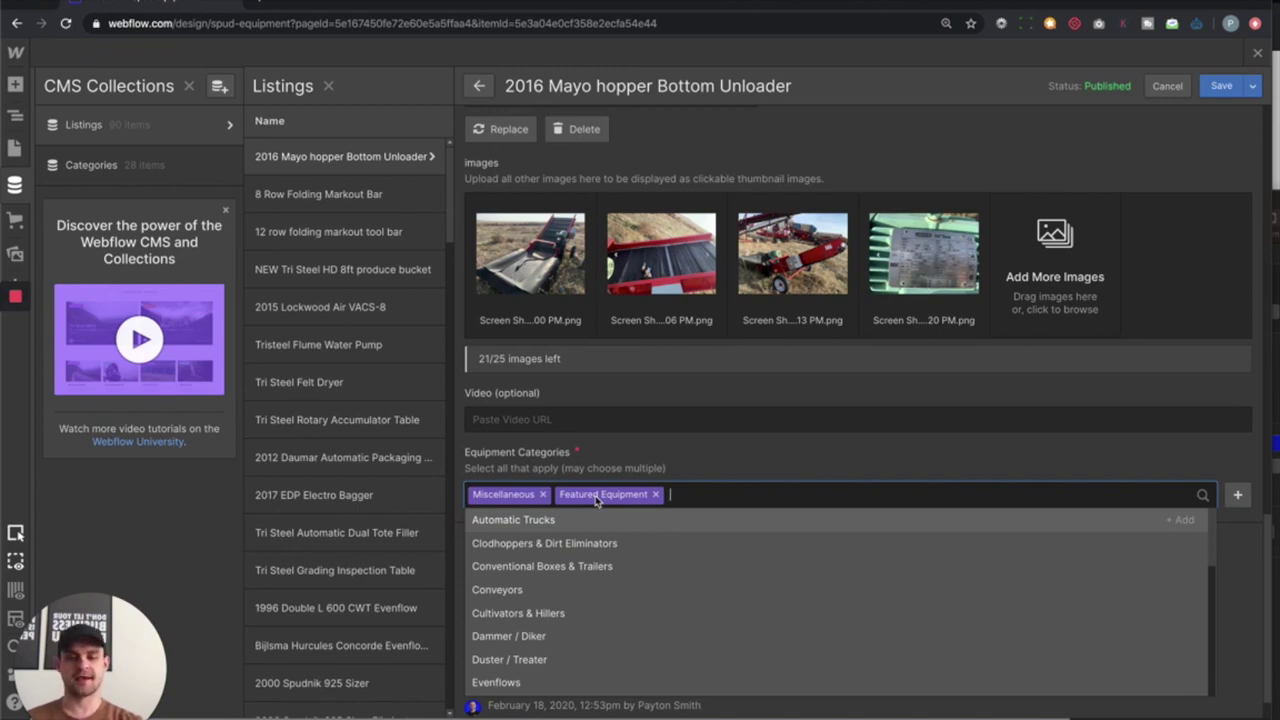
click(726, 455)
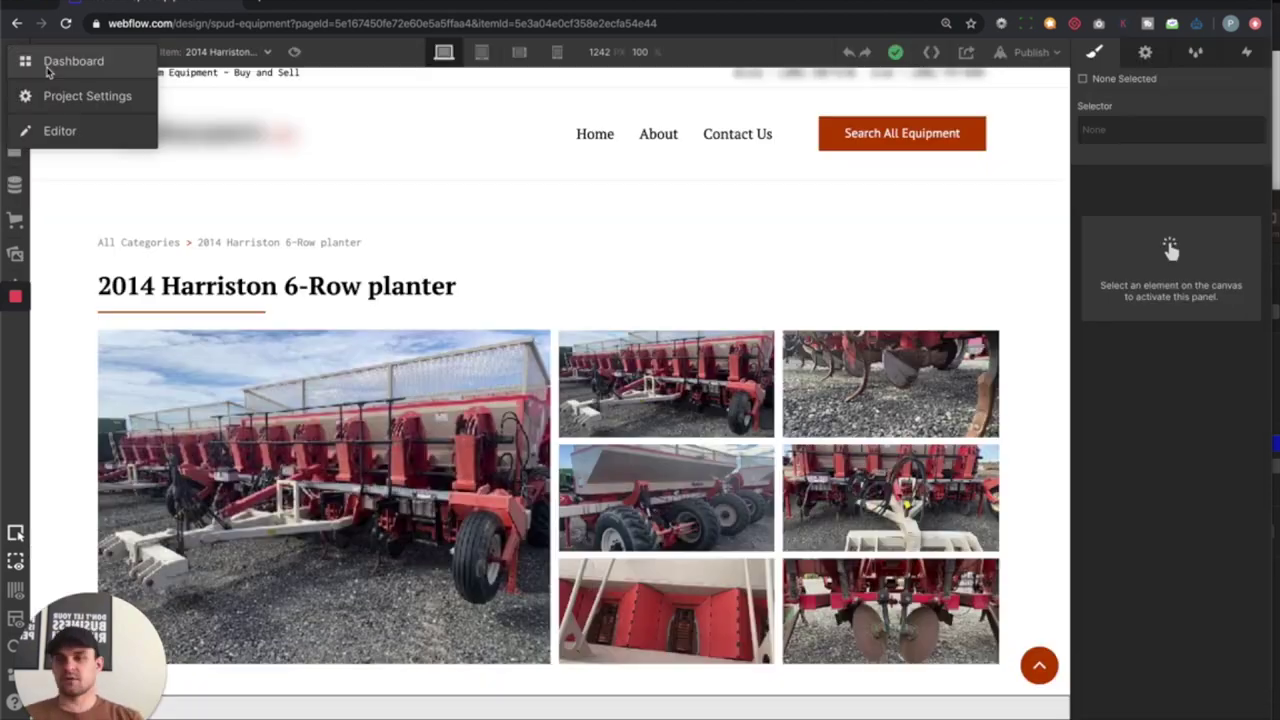
- Switch from the Designer to the site's Editor and open the Listings collection there
click(55, 131)
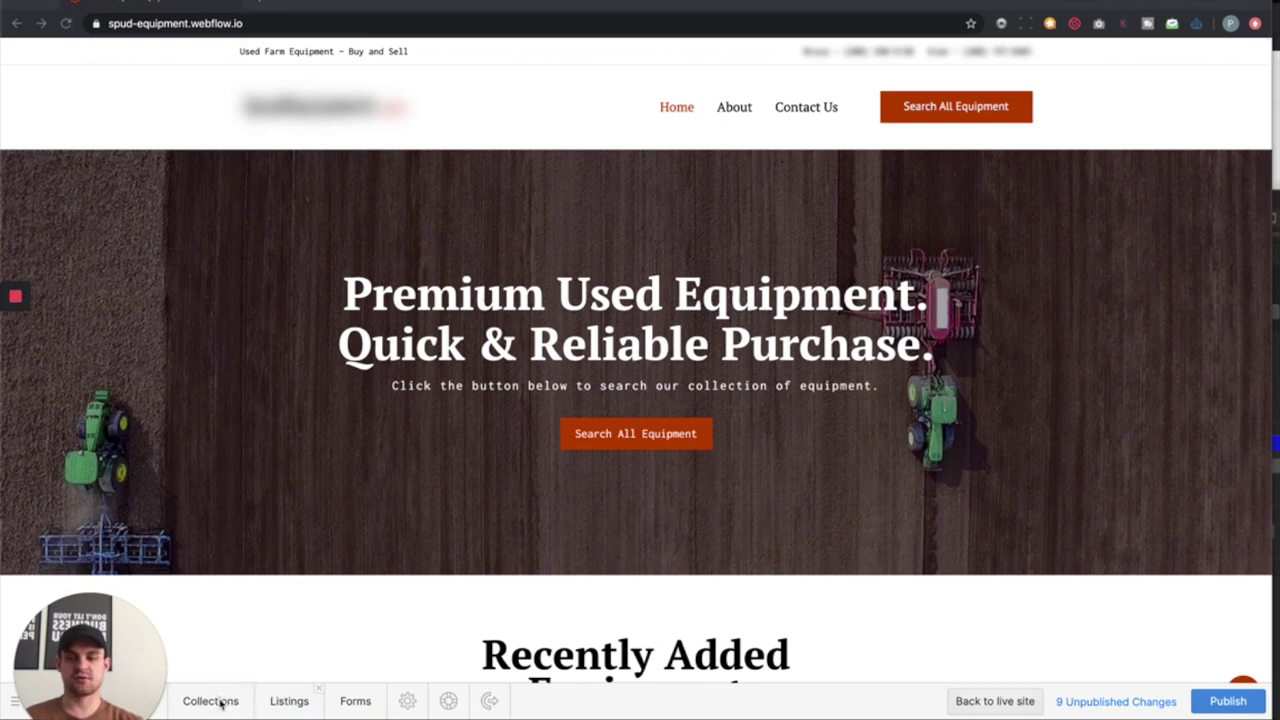
click(219, 701)
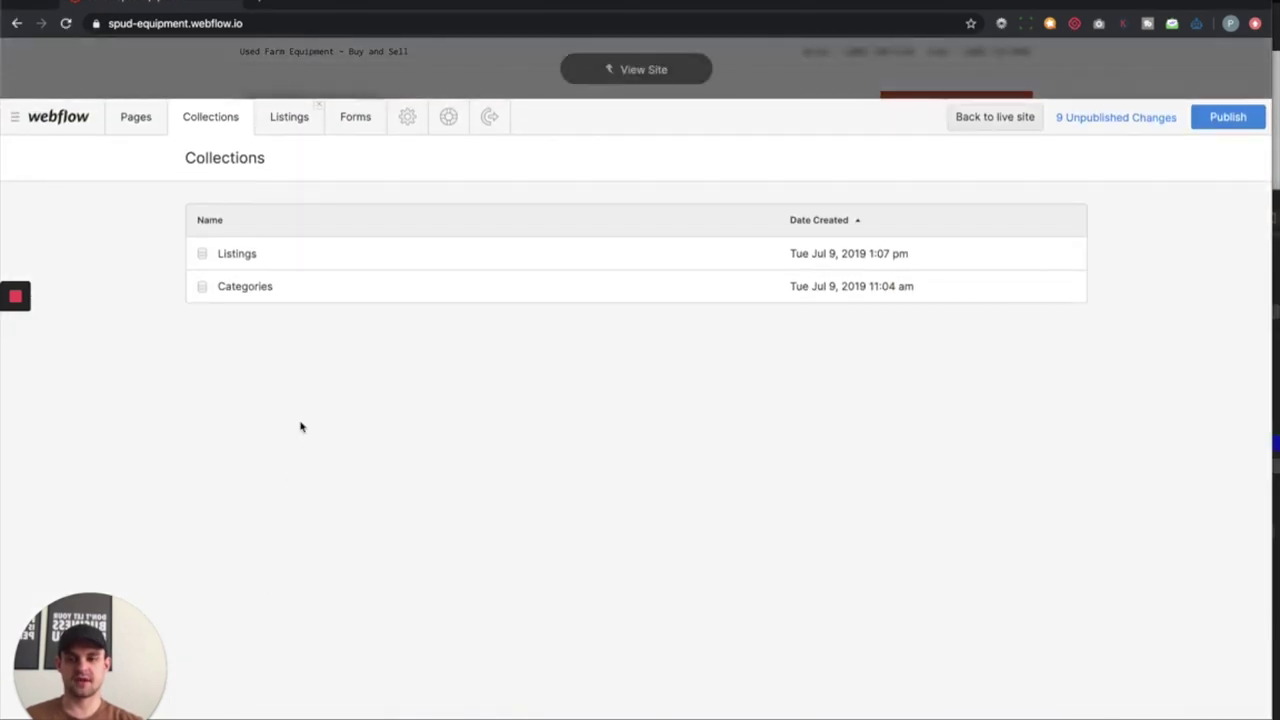
click(272, 259)
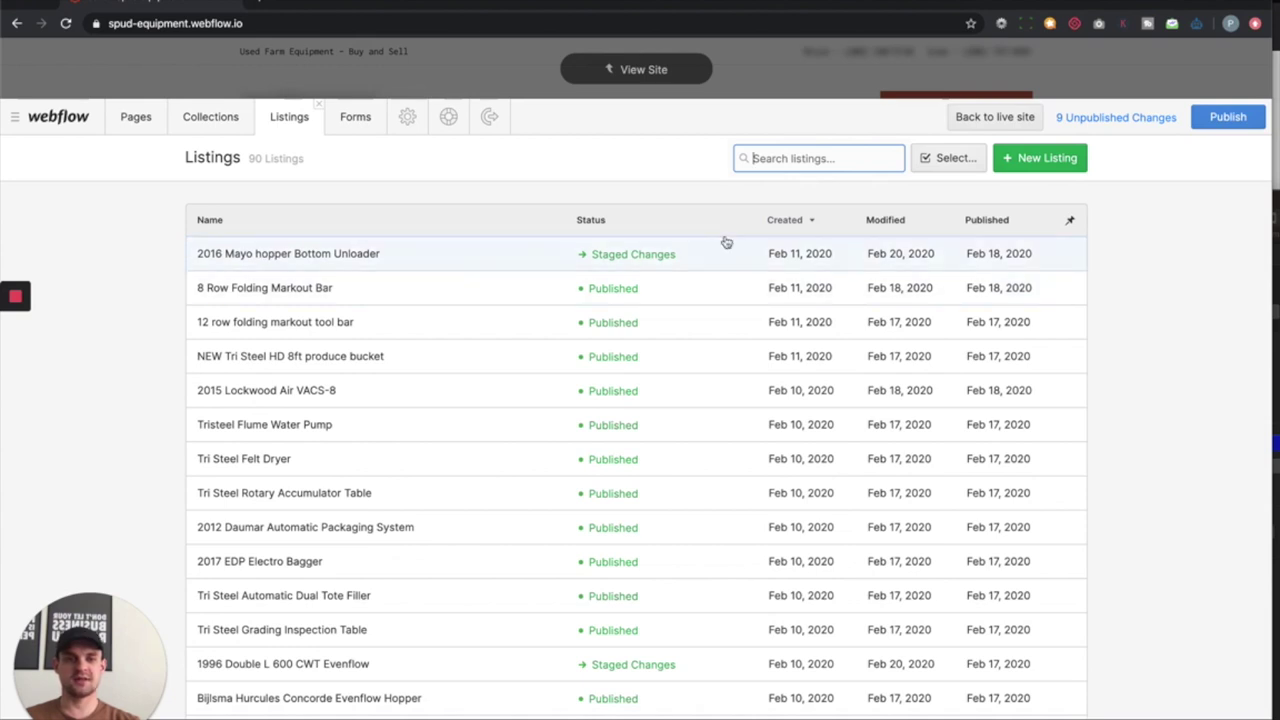
- Start a new listing and review its form fields and help texts from Name through Main Image, images and Video
click(1040, 158)
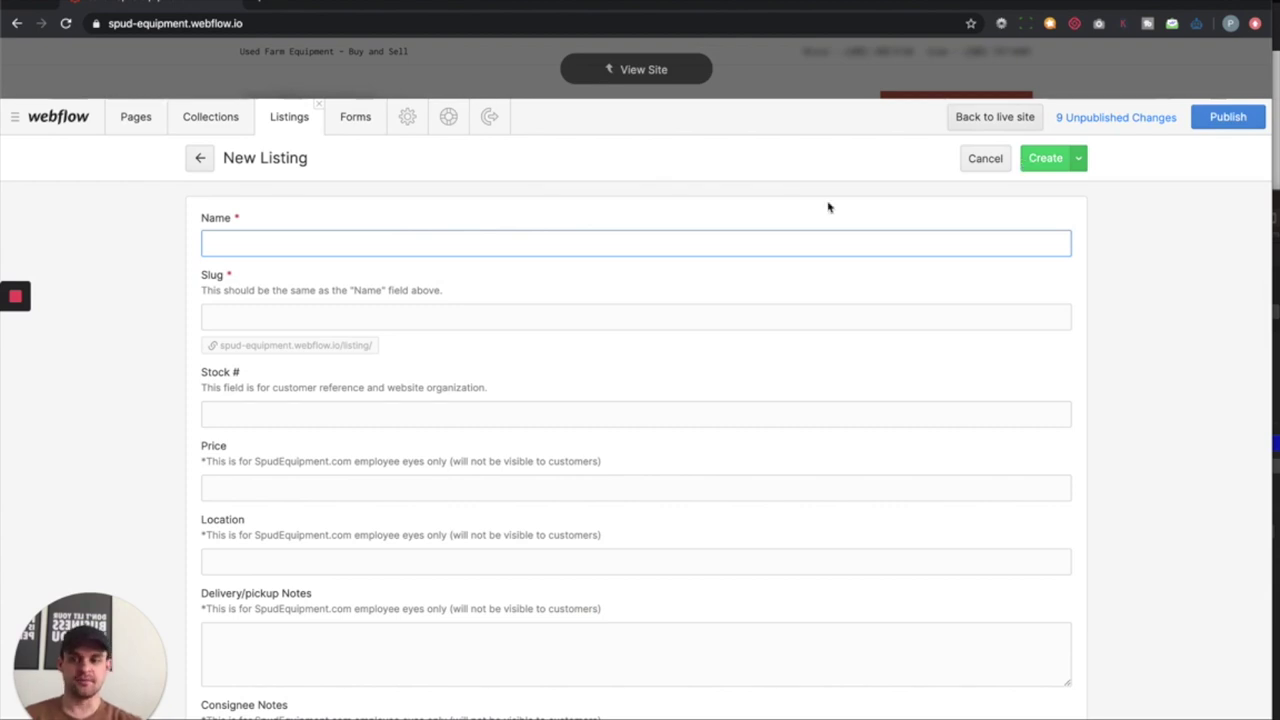
scroll(249, 403, down, 1)
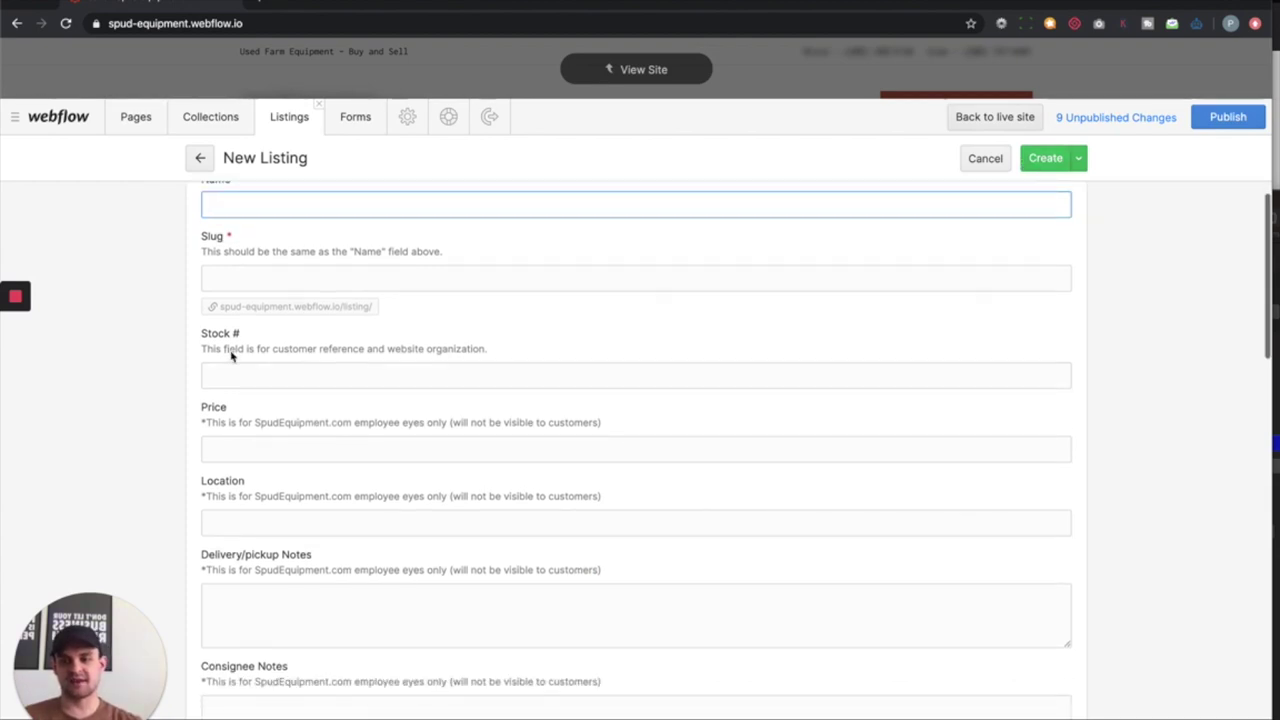
triple_click(235, 352)
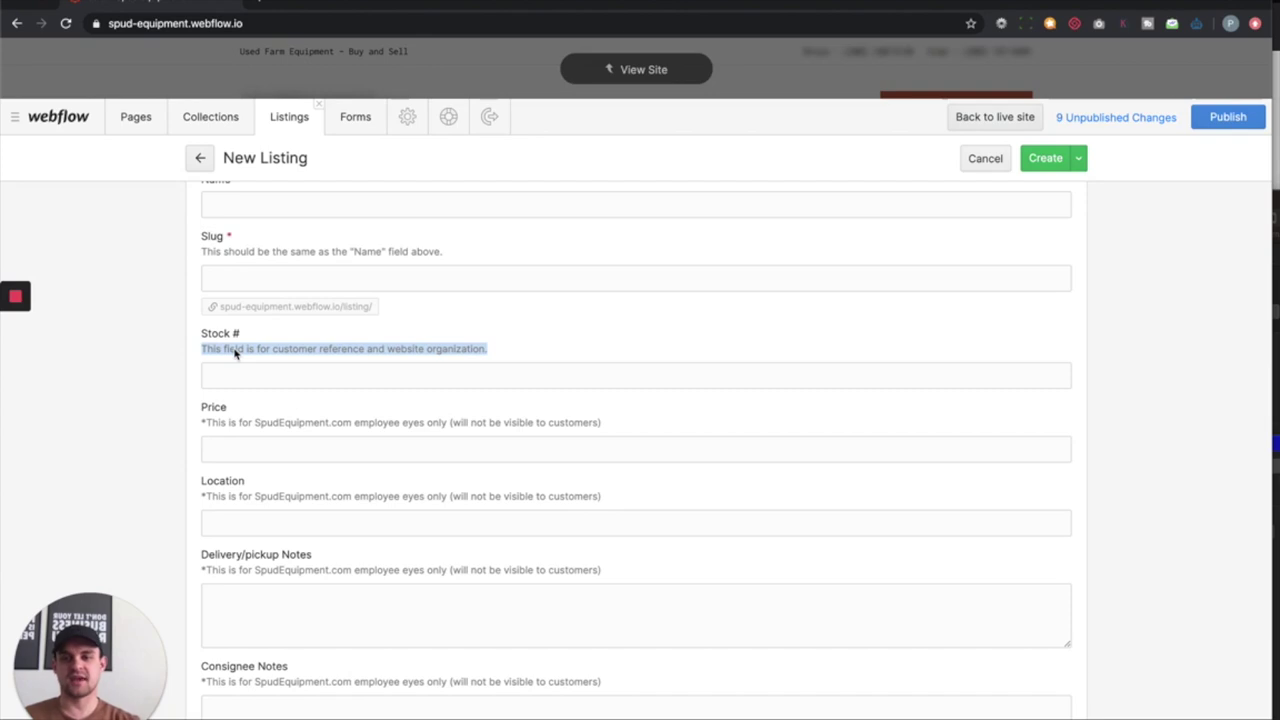
triple_click(256, 421)
scroll(326, 443, down, 3)
scroll(326, 444, down, 10)
scroll(285, 470, down, 1)
scroll(243, 240, up, 2)
click(217, 294)
scroll(337, 409, down, 10)
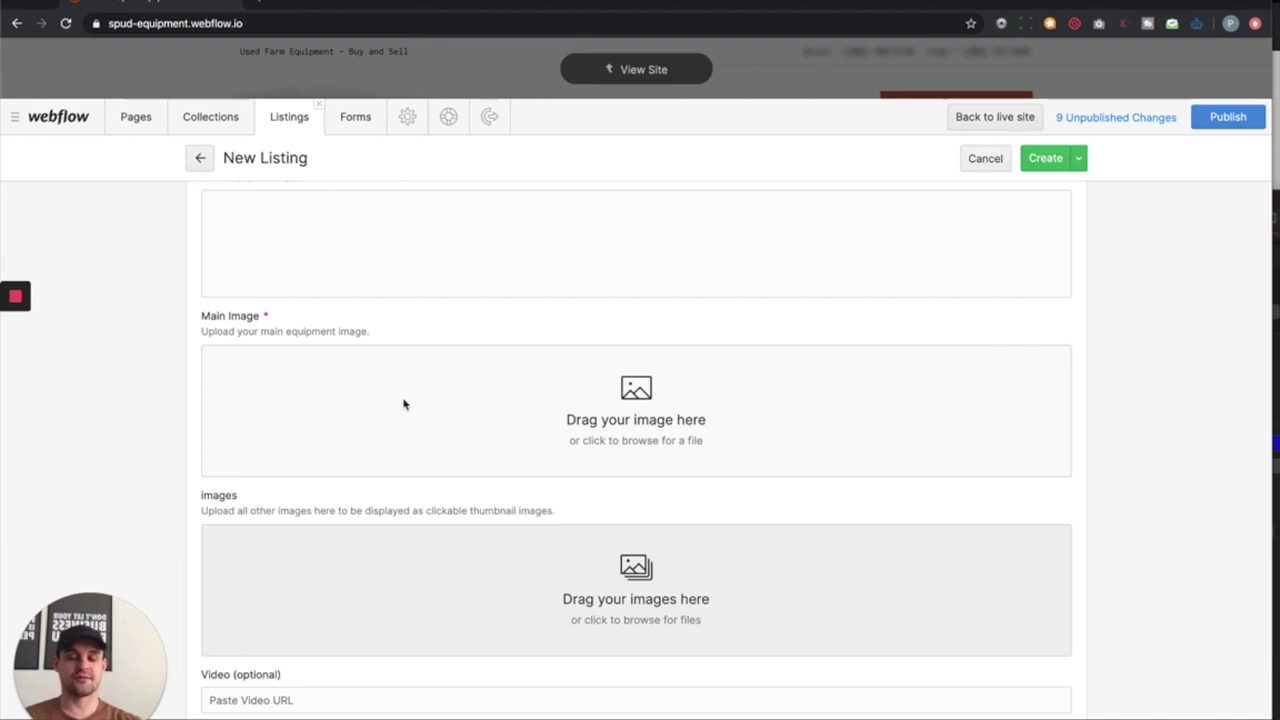
scroll(404, 420, down, 1)
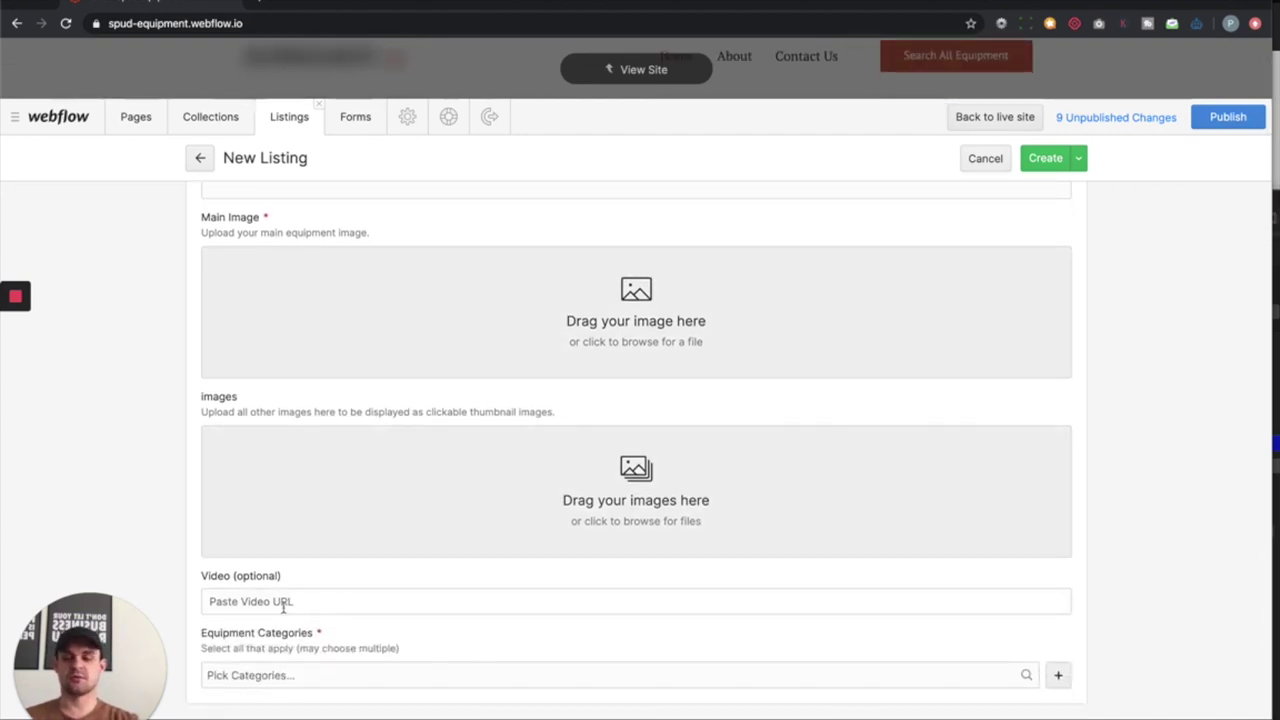
- Pick Evenflows and Featured Equipment as the new listing's equipment categories and exit the item without saving
click(284, 673)
scroll(291, 655, down, 5)
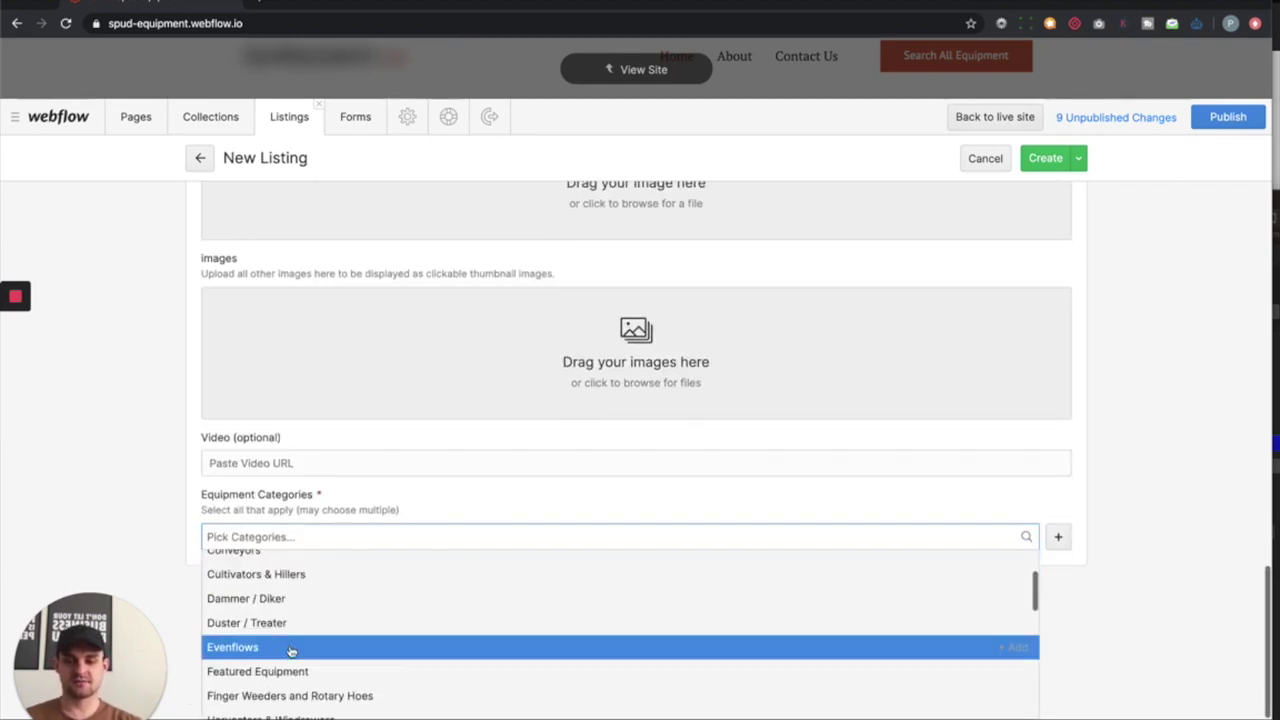
click(271, 622)
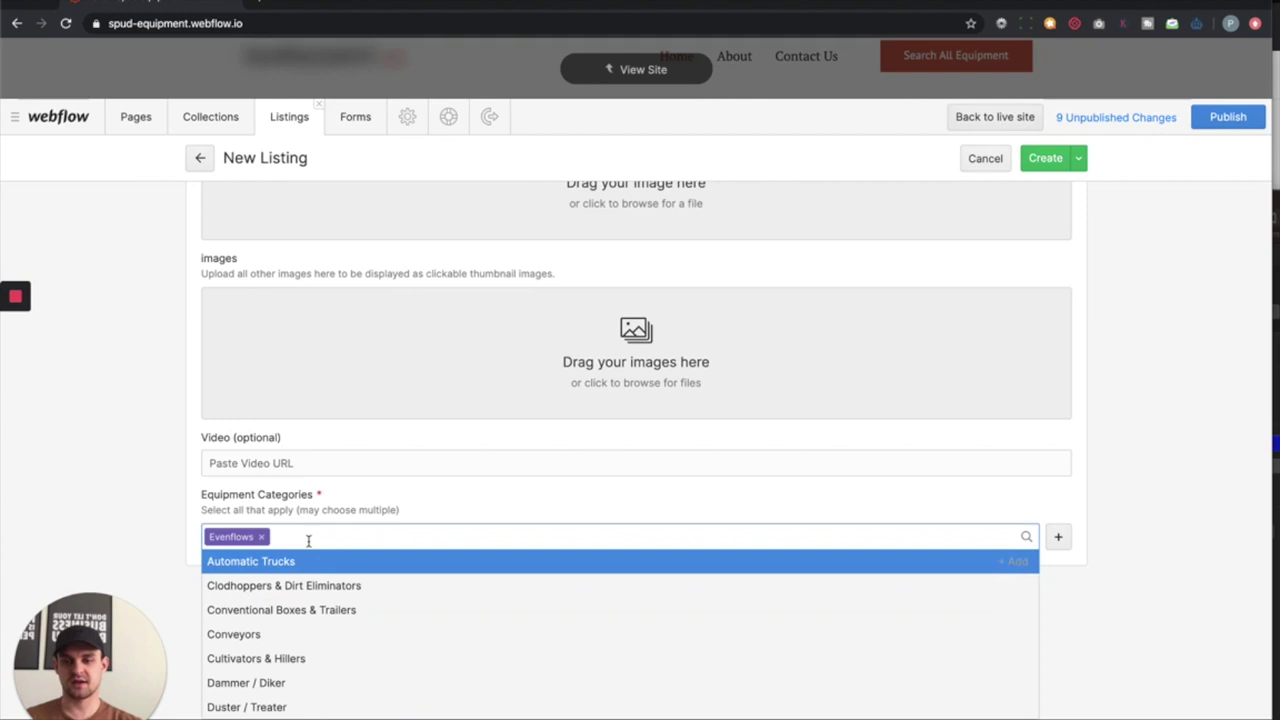
text(feat)
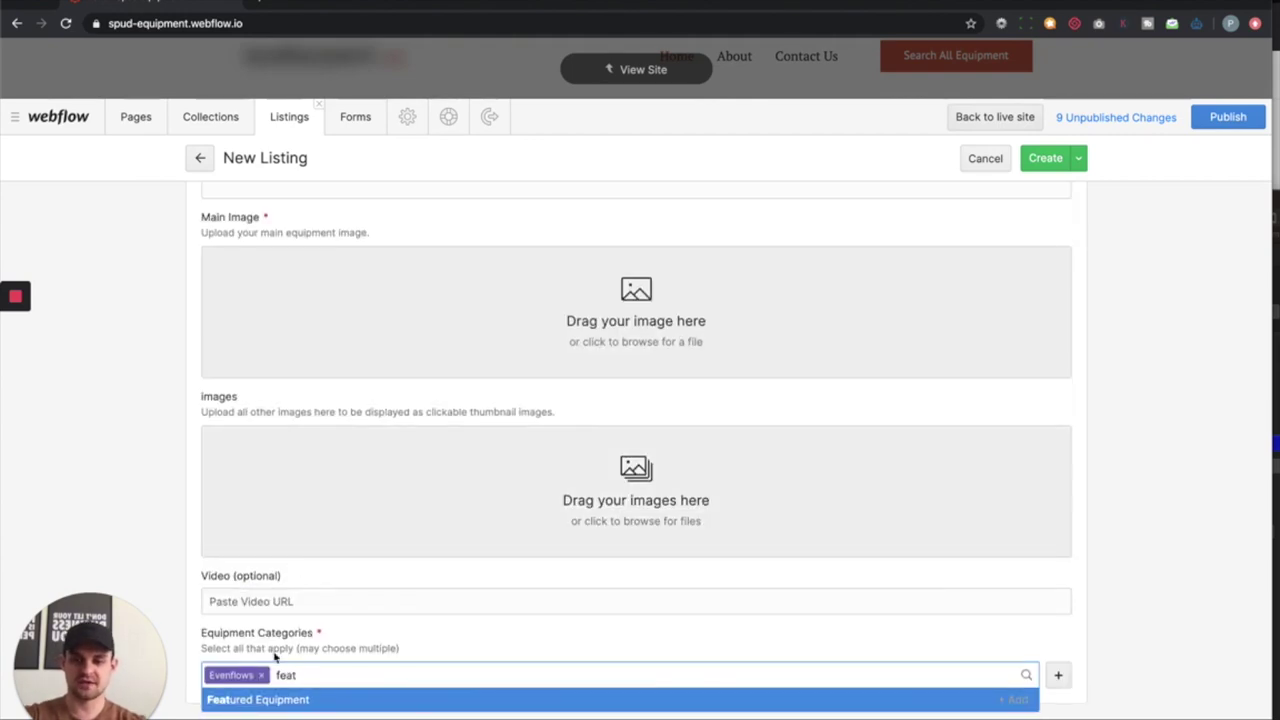
key(Return)
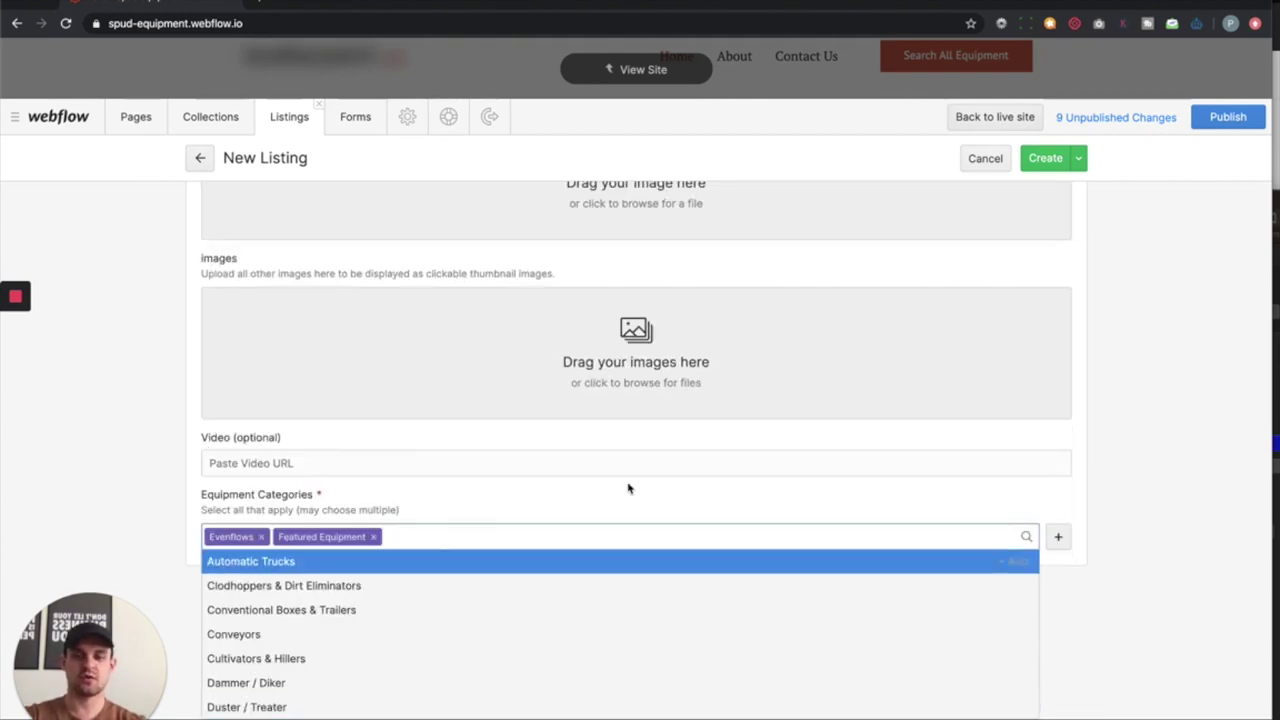
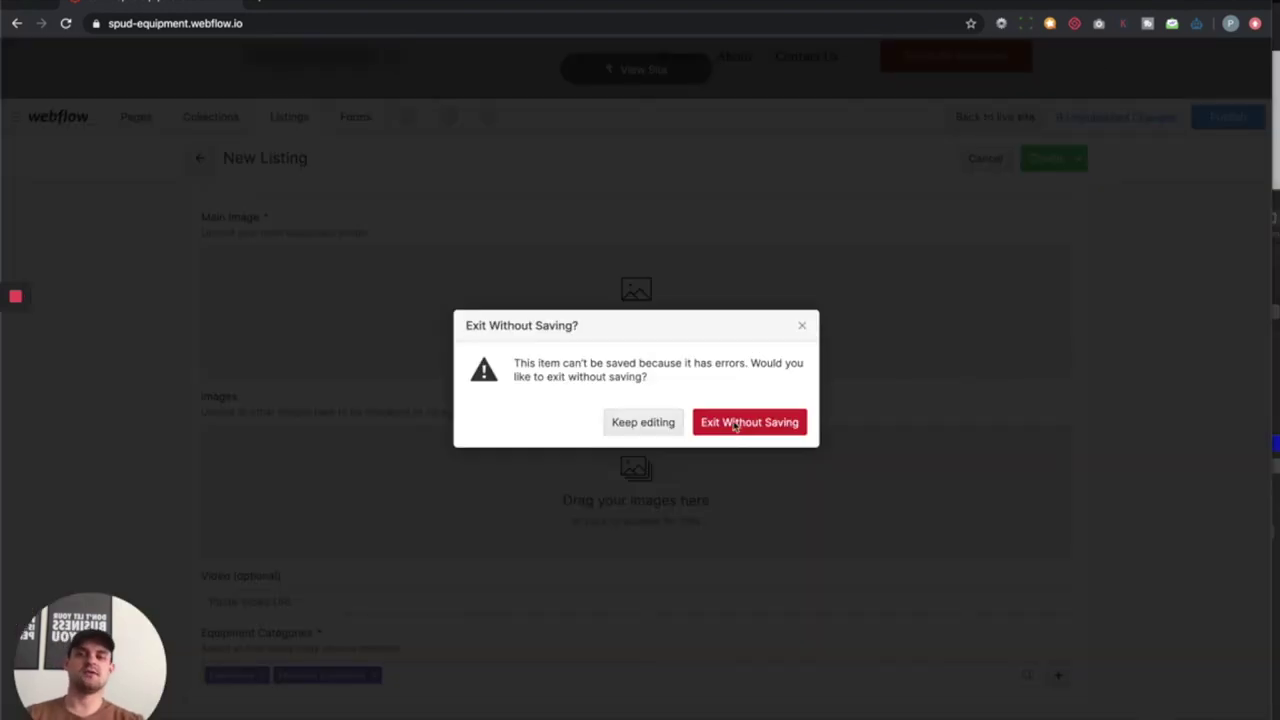
click(733, 423)
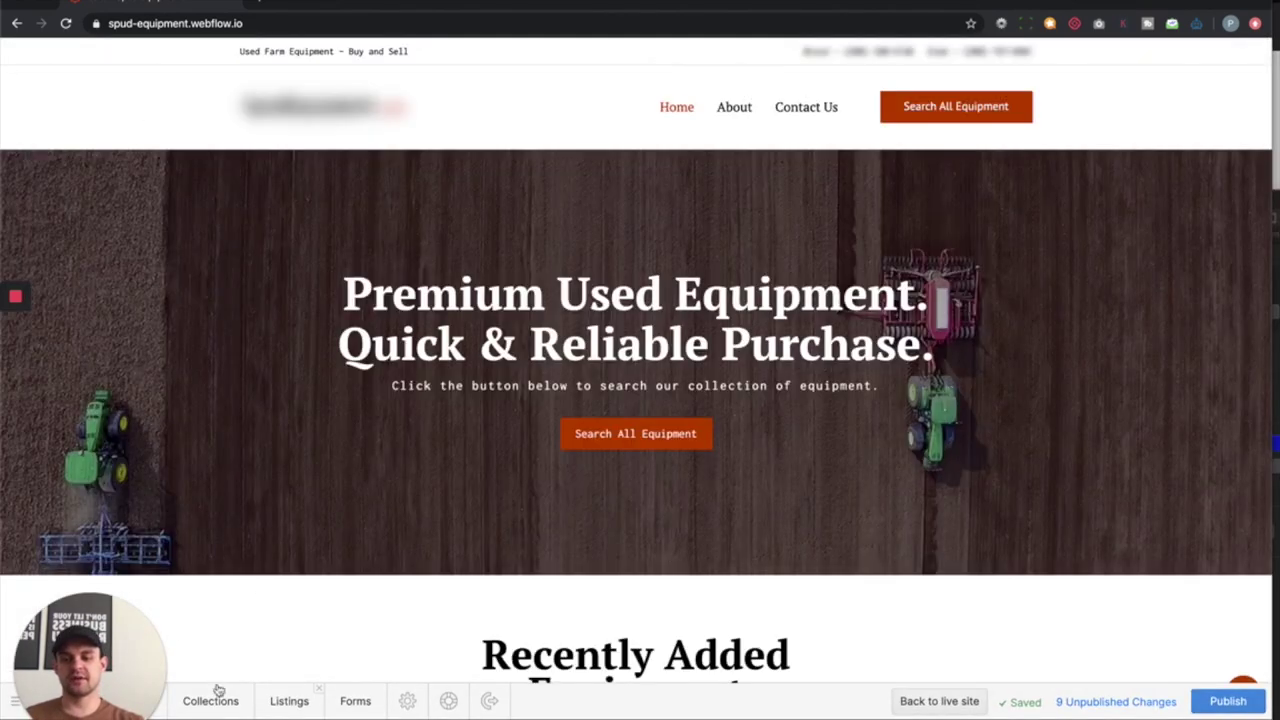
- Return from the Editor to the Designer and open the Categories Template page
click(17, 24)
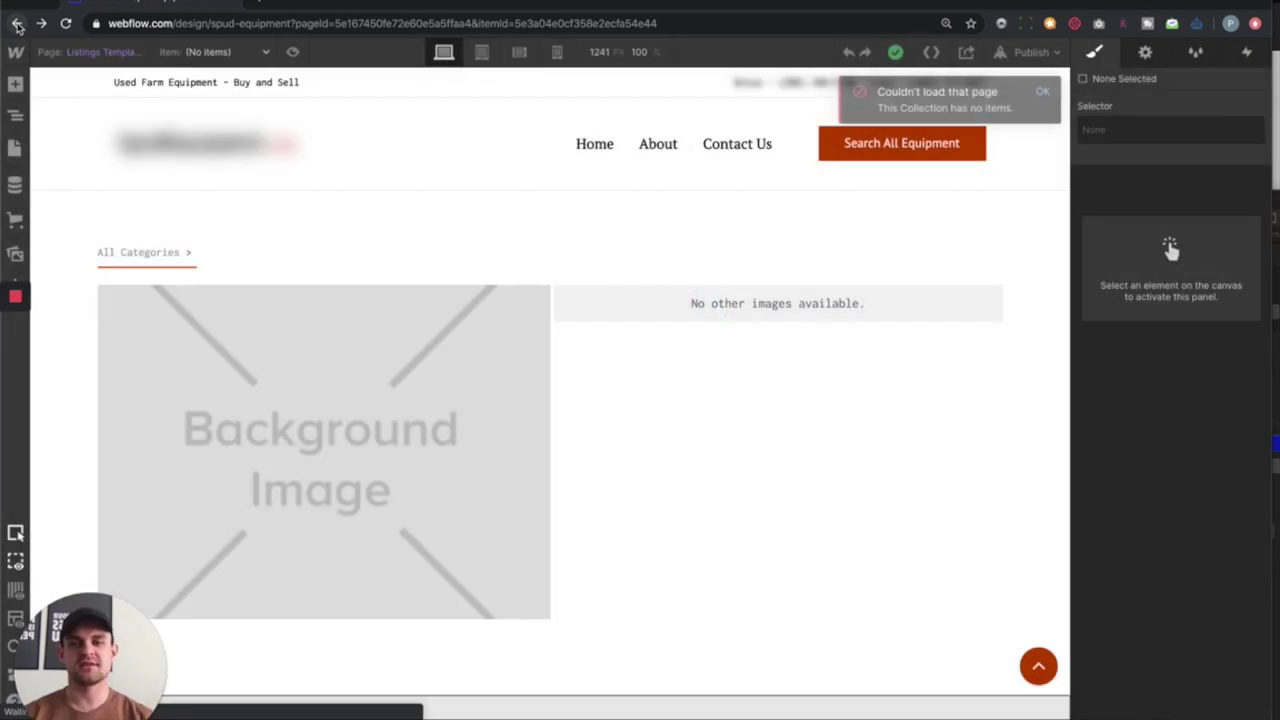
click(15, 148)
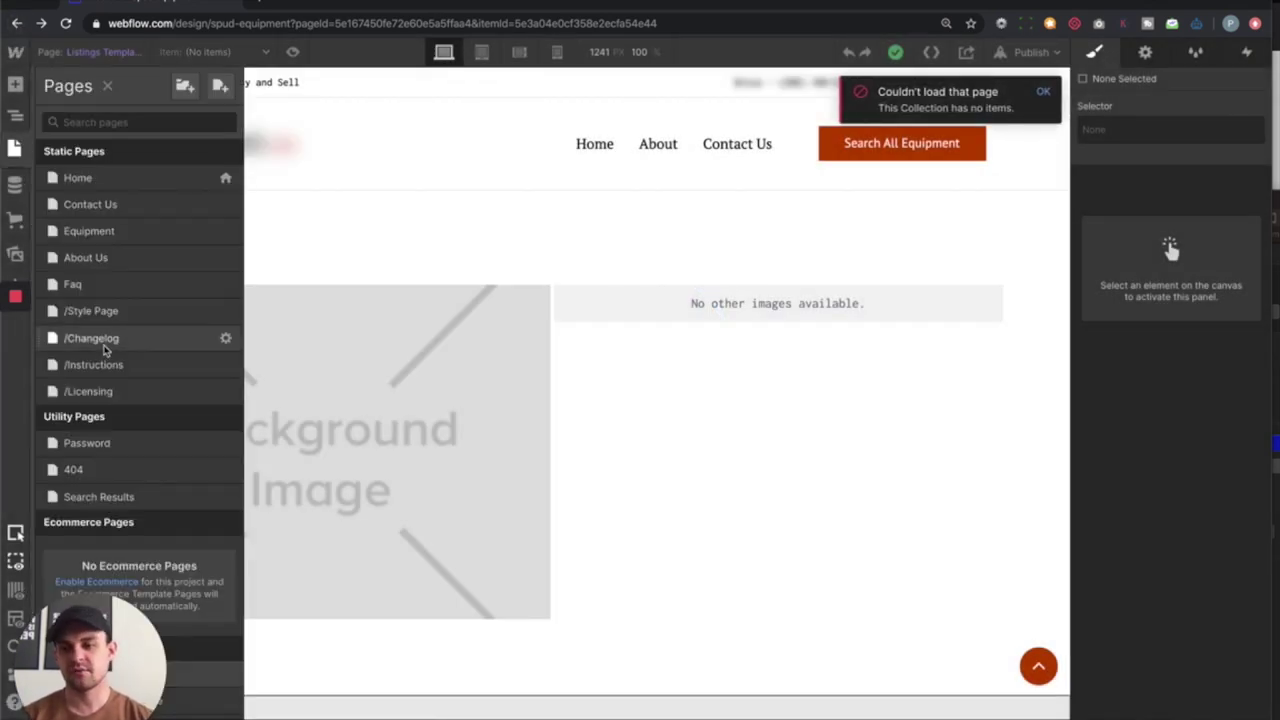
click(218, 699)
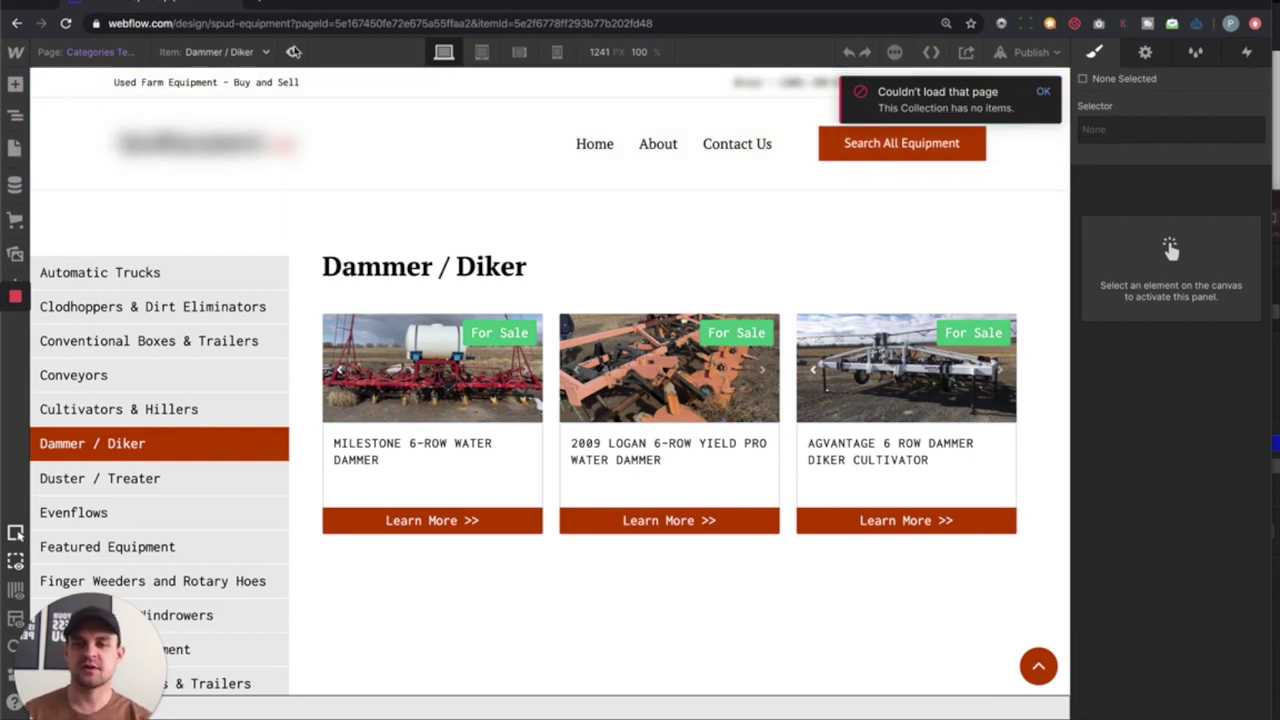
- Select the collection list wrapper around the category sidebar and inspect its collection source, layout and sort settings
click(73, 258)
click(70, 216)
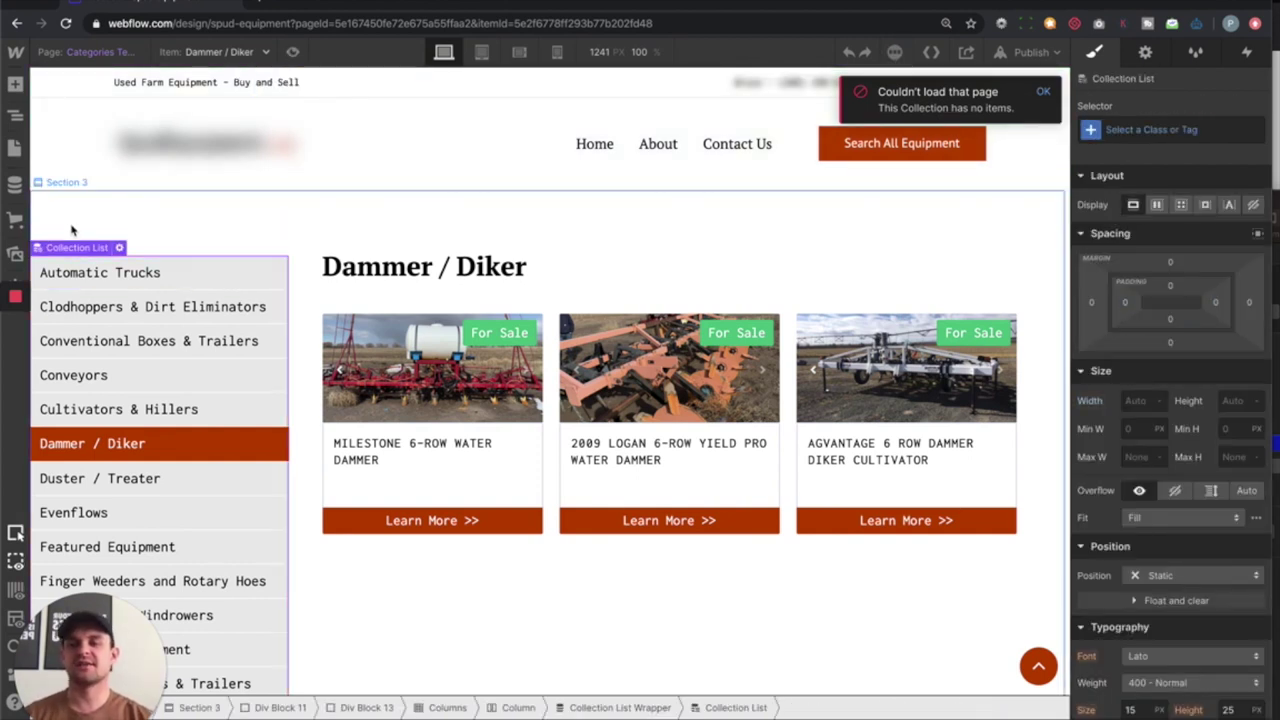
click(70, 232)
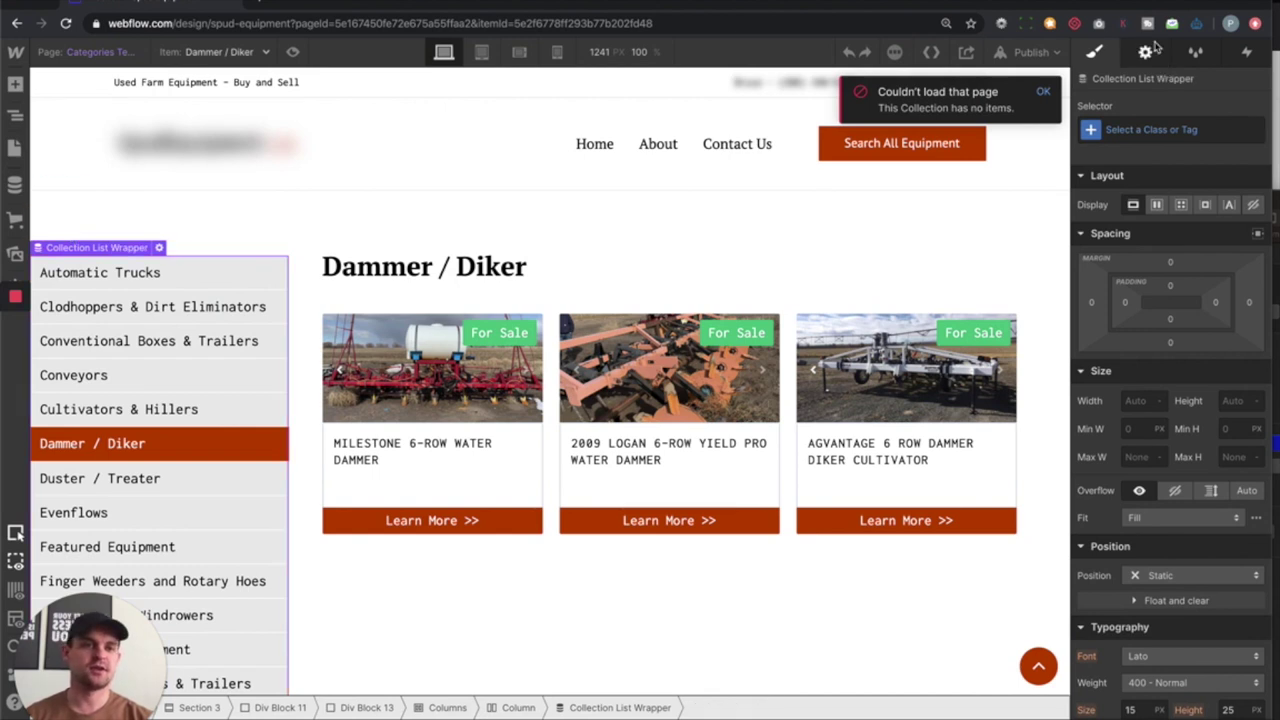
click(1145, 52)
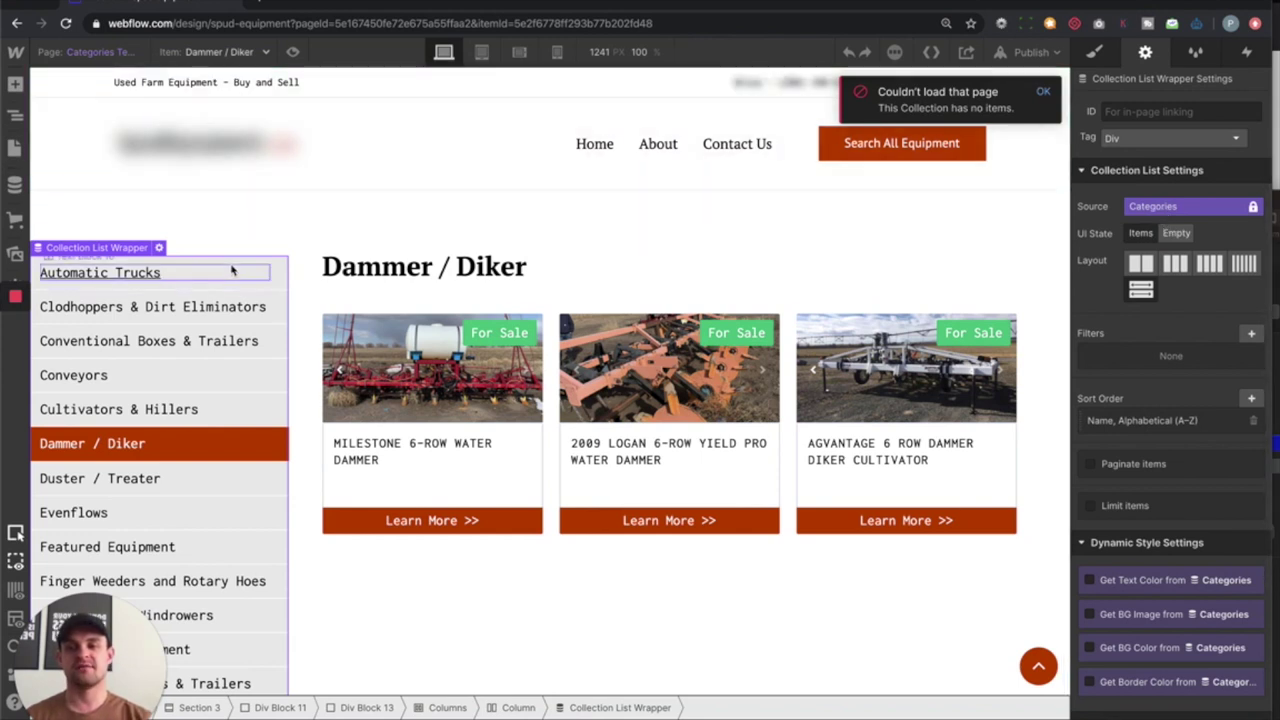
- Inspect the link settings and the CMS text binding of the Automatic Trucks entry in the category sidebar
click(265, 264)
click(278, 264)
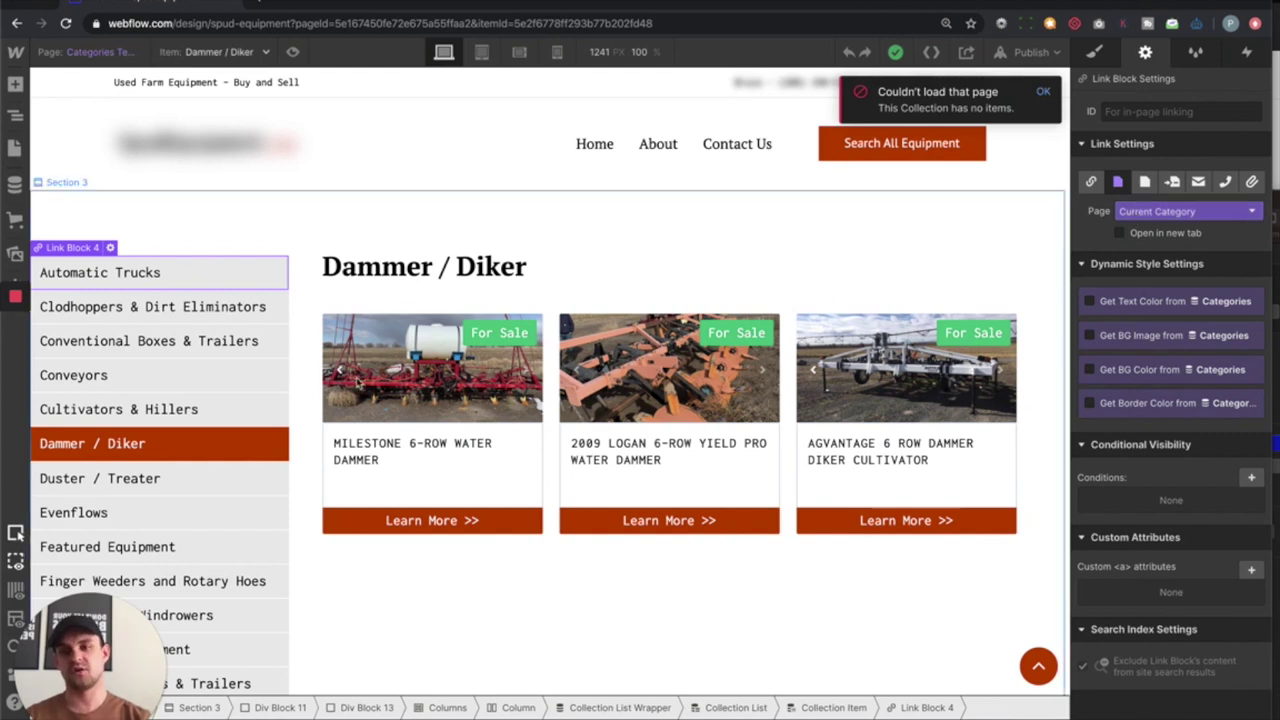
click(95, 276)
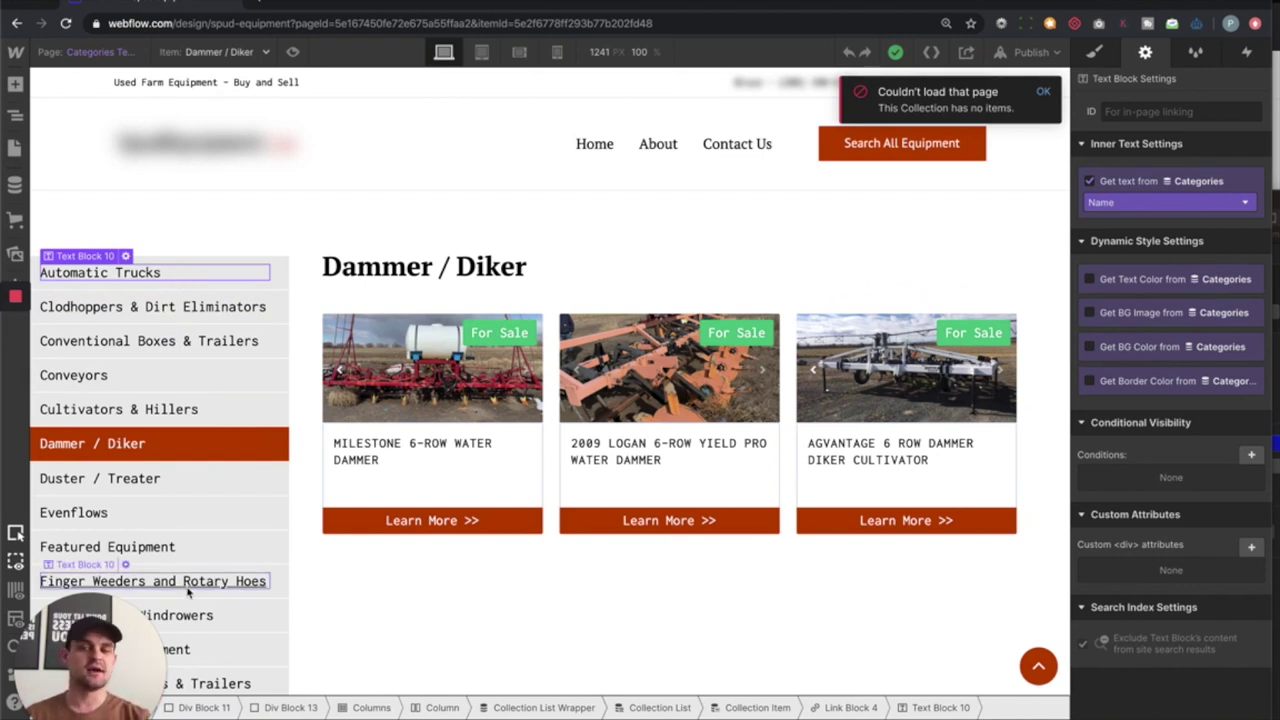
- Inspect the text binding of the Dammer / Diker heading and the settings of the listings collection list wrapper below it
scroll(223, 375, down, 1)
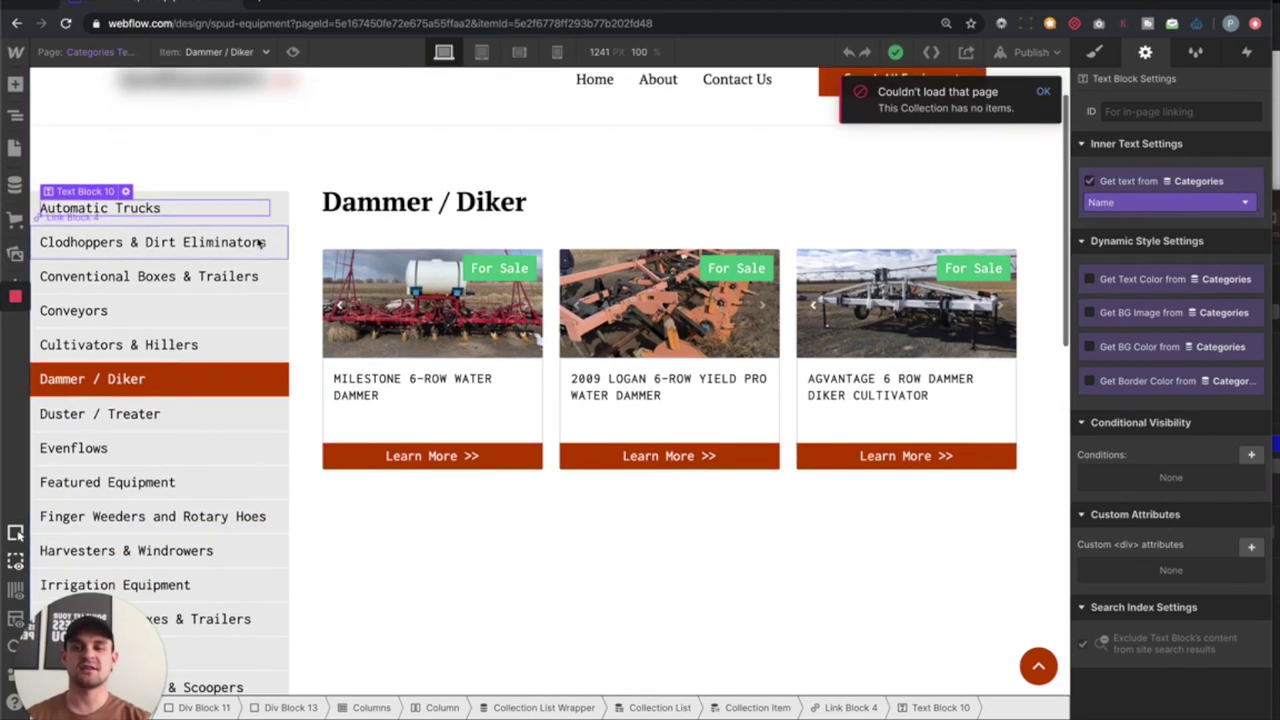
scroll(229, 367, down, 1)
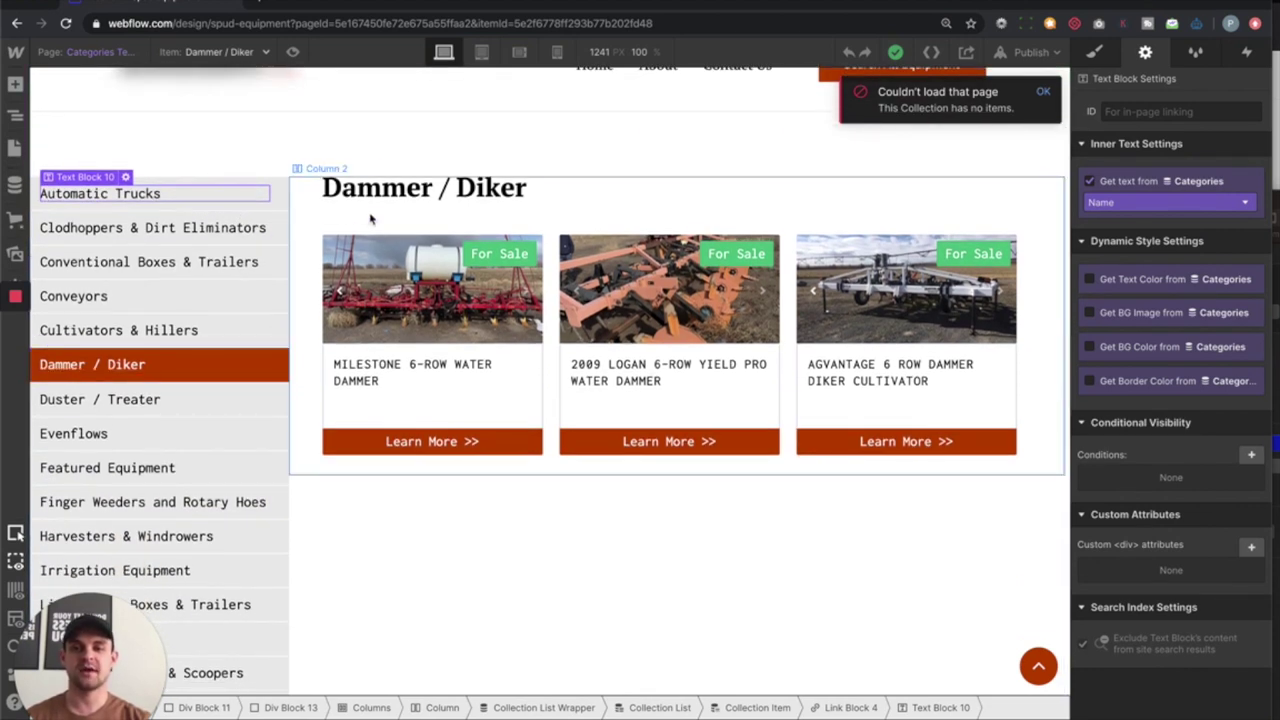
click(471, 193)
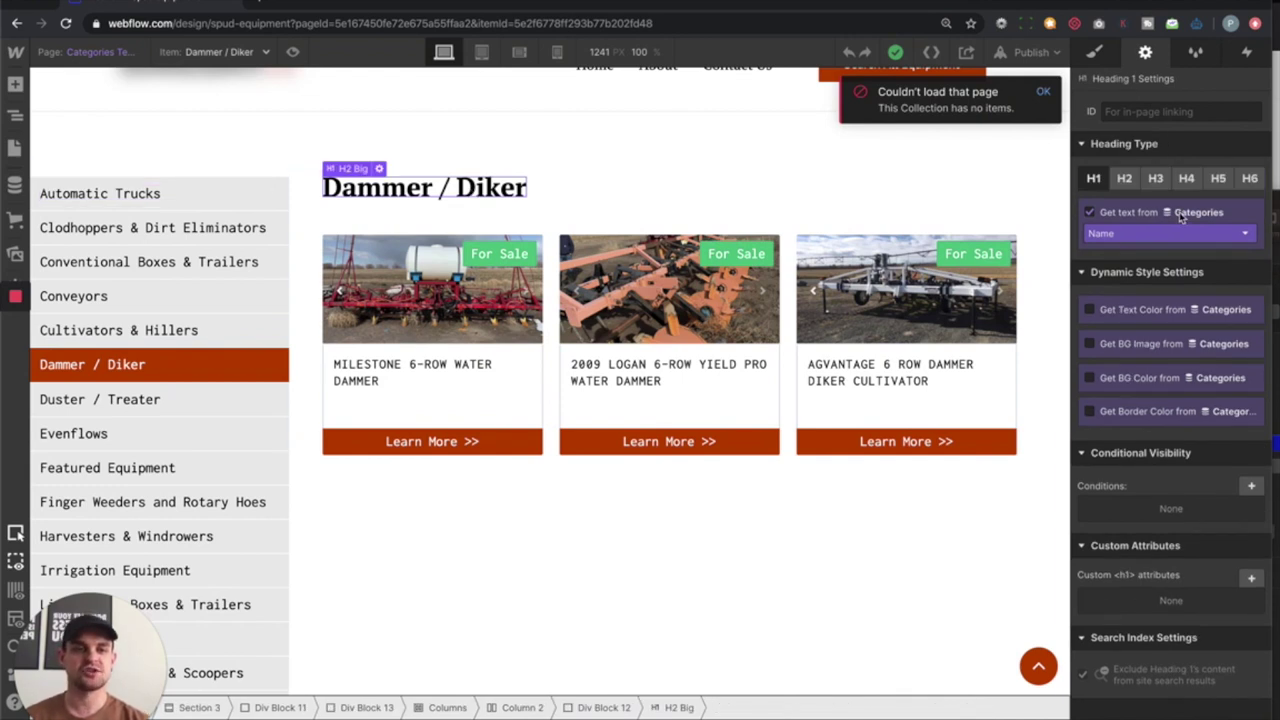
click(550, 255)
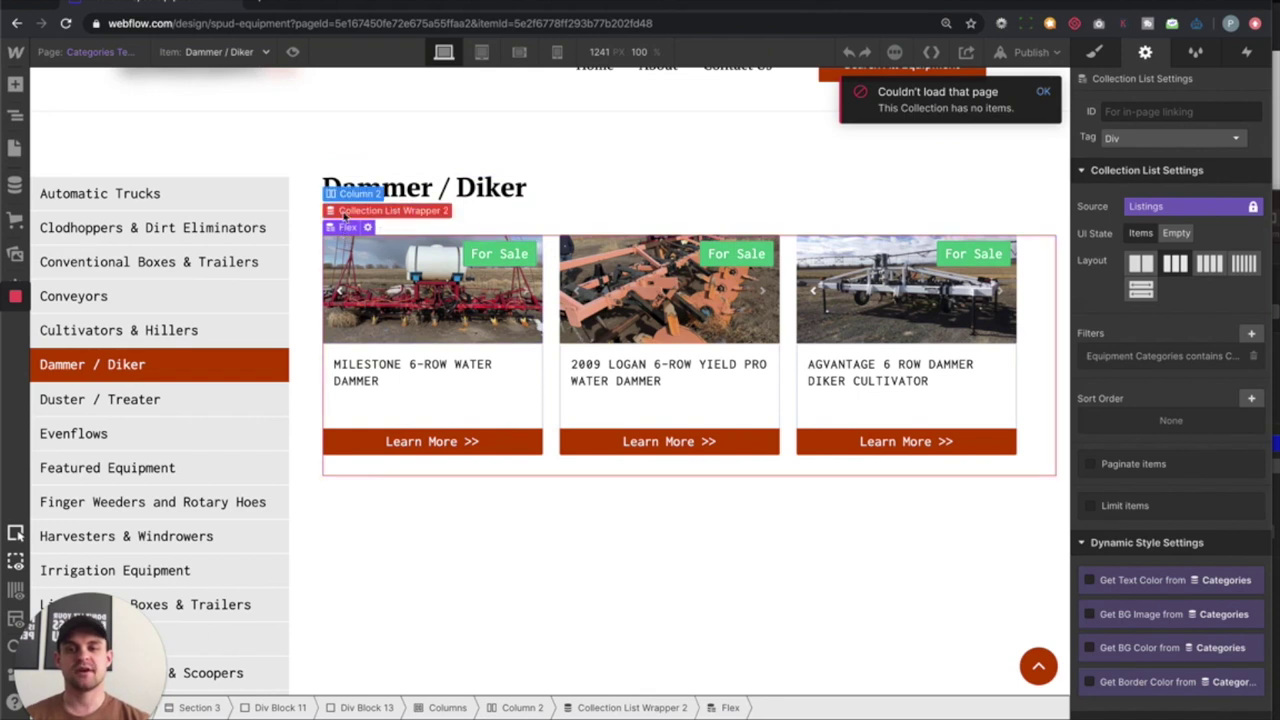
click(344, 211)
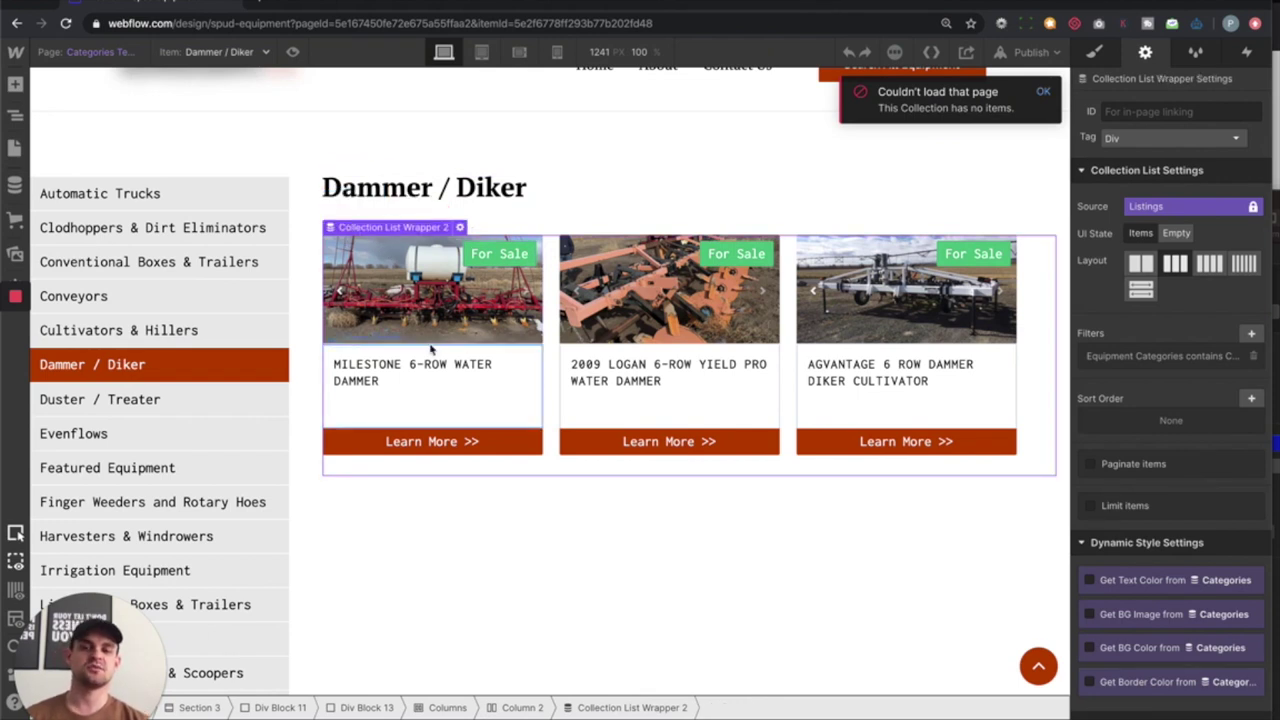
- Inspect the CMS bindings of the first listing card's image, image link, title and Learn More button
click(397, 258)
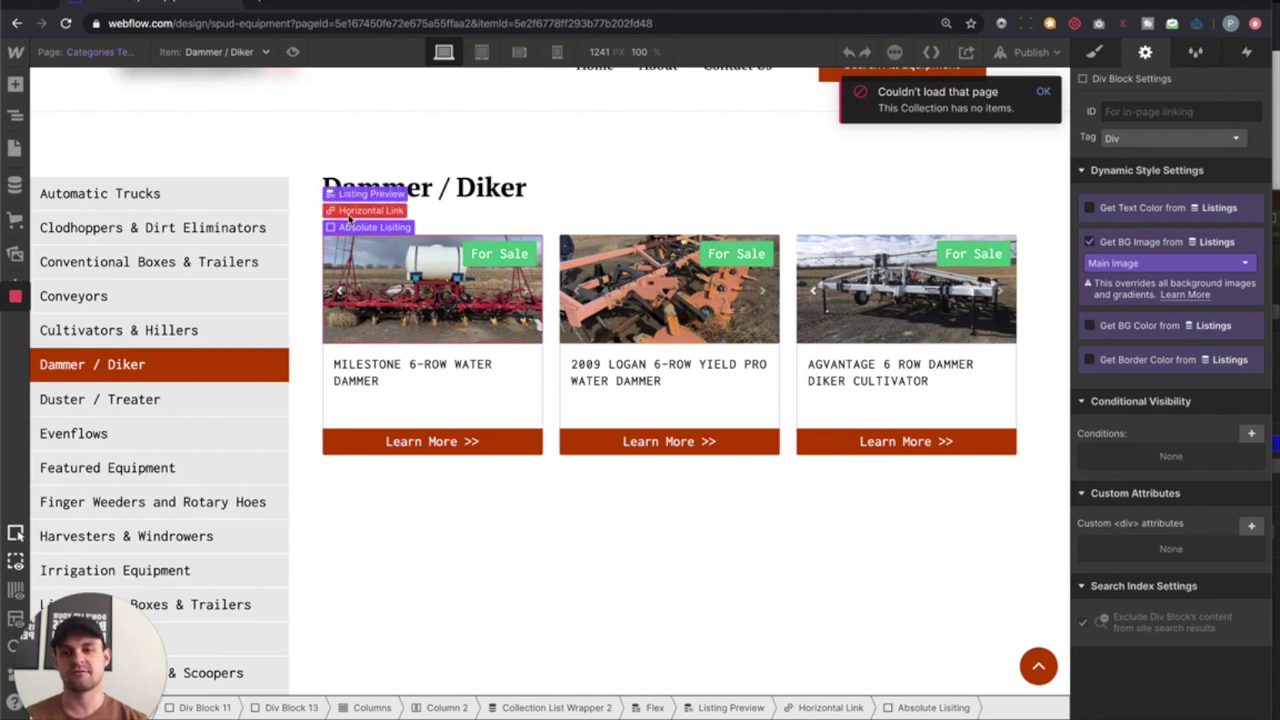
click(350, 211)
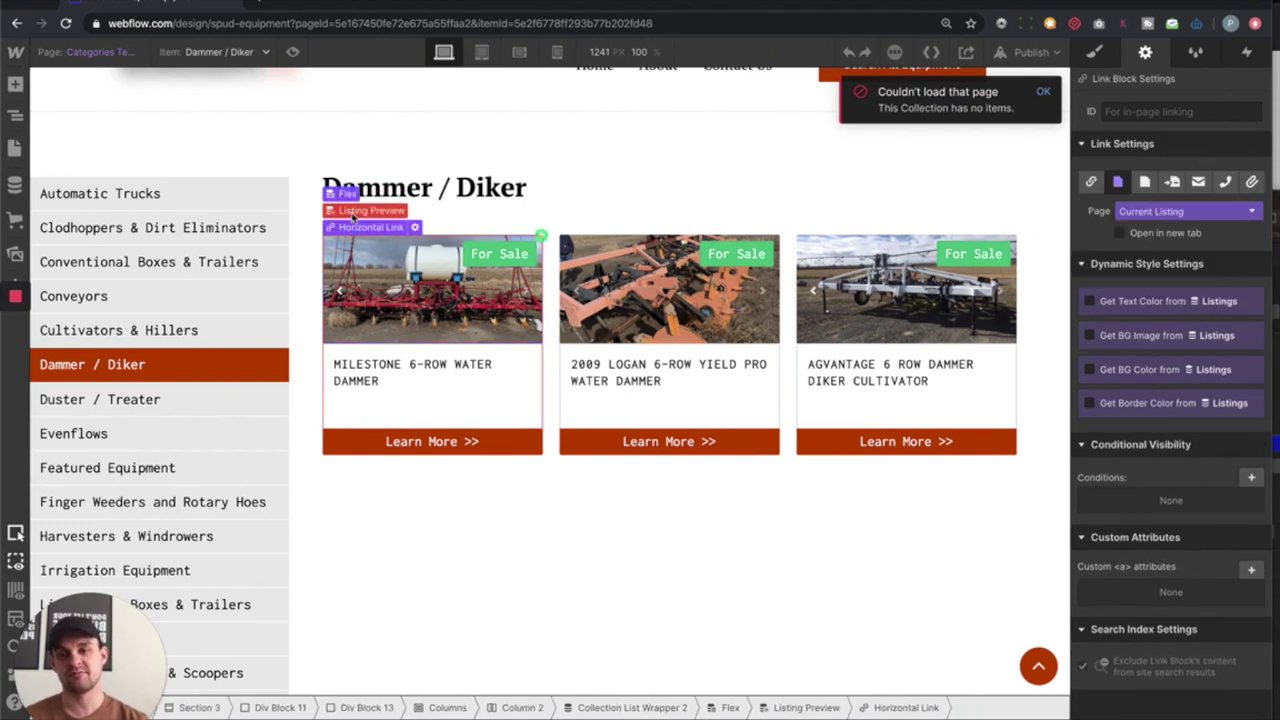
click(352, 212)
click(400, 368)
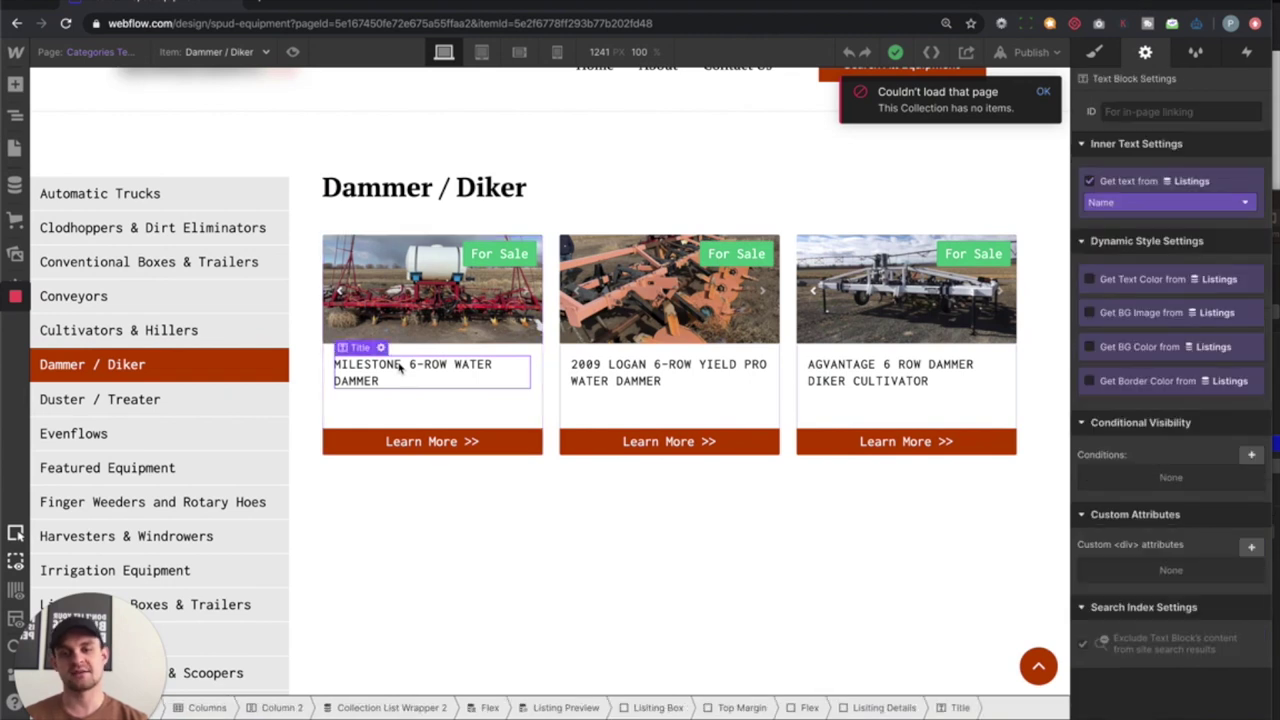
click(376, 446)
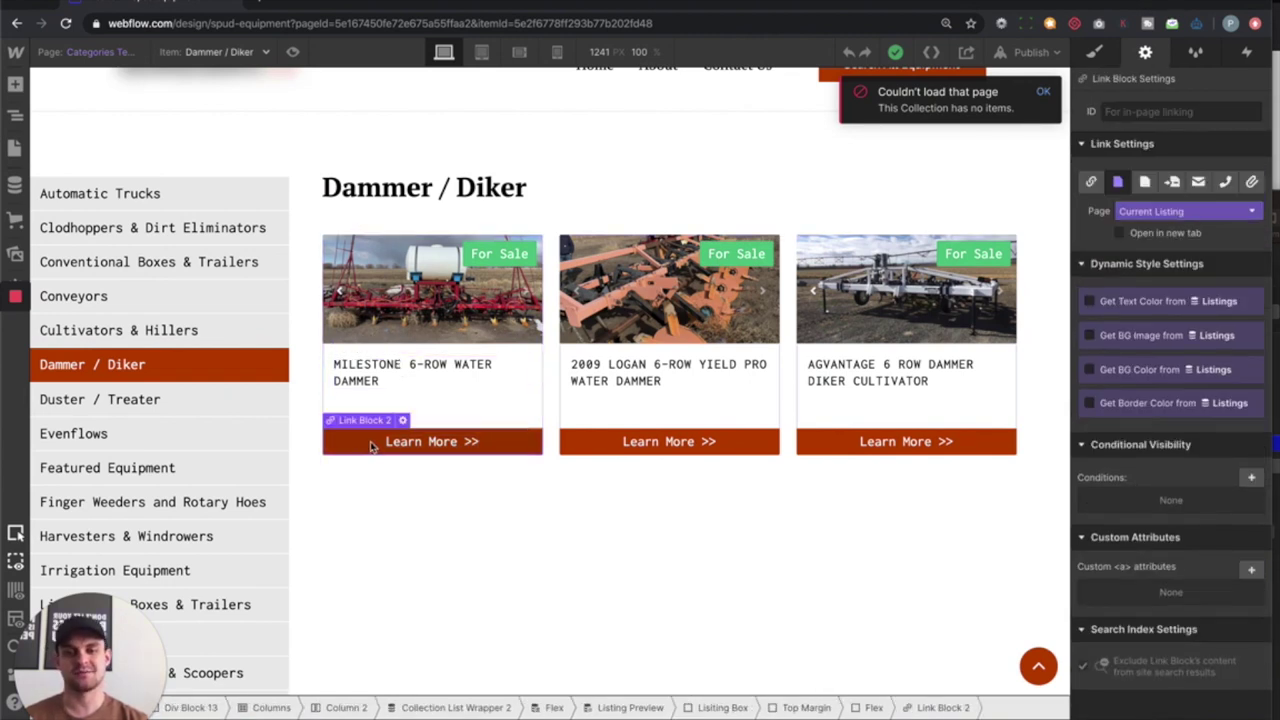
click(433, 448)
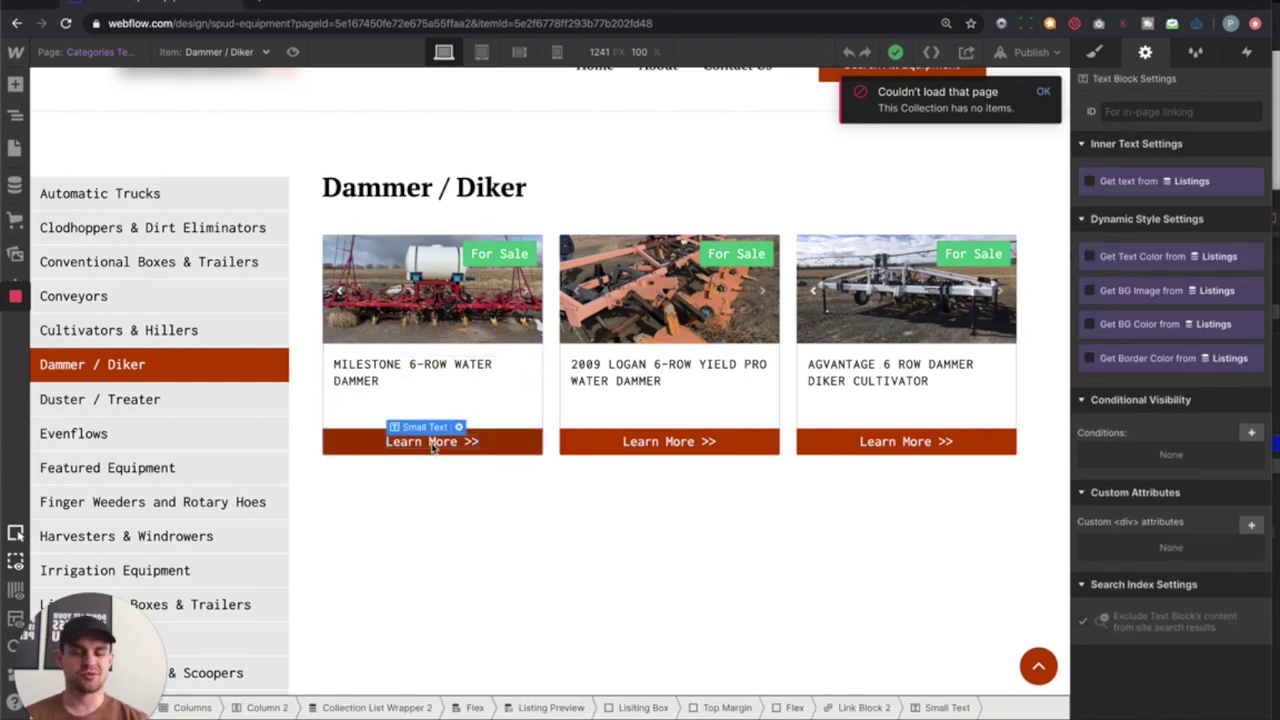
- Reselect Collection List Wrapper 2, inspect its Equipment Categories filter and close the filter without changing it
click(378, 255)
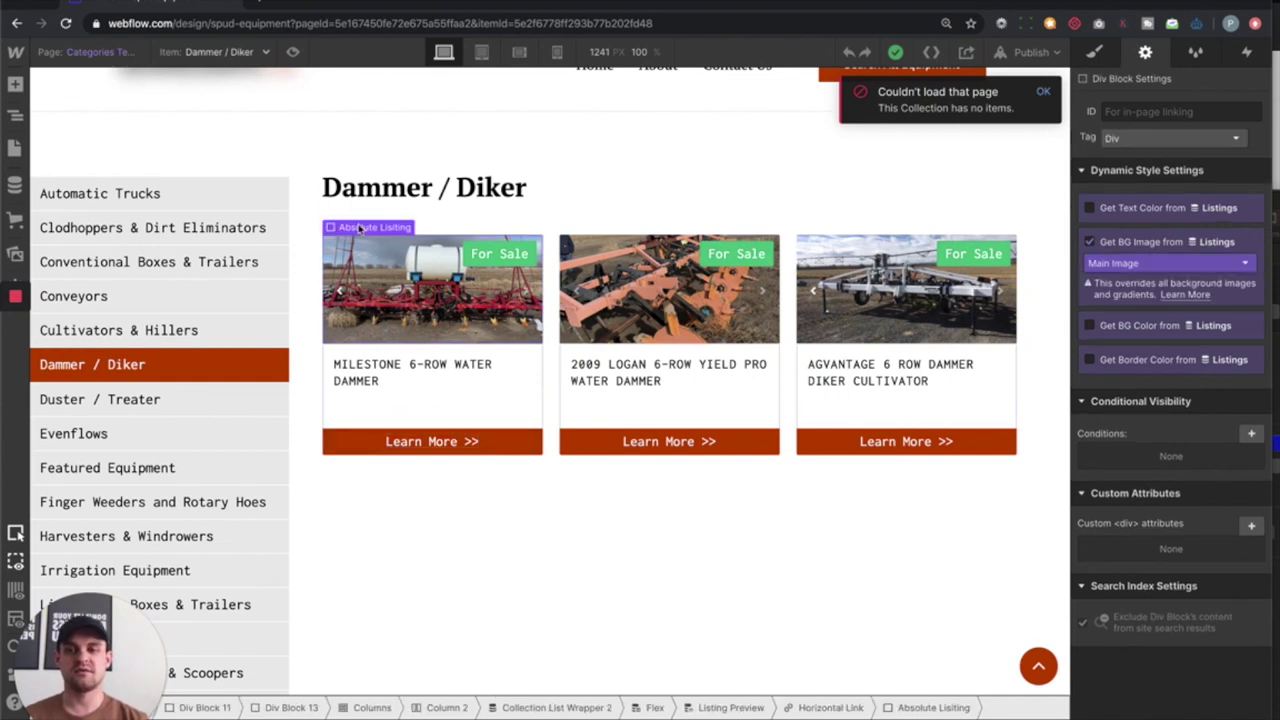
click(360, 211)
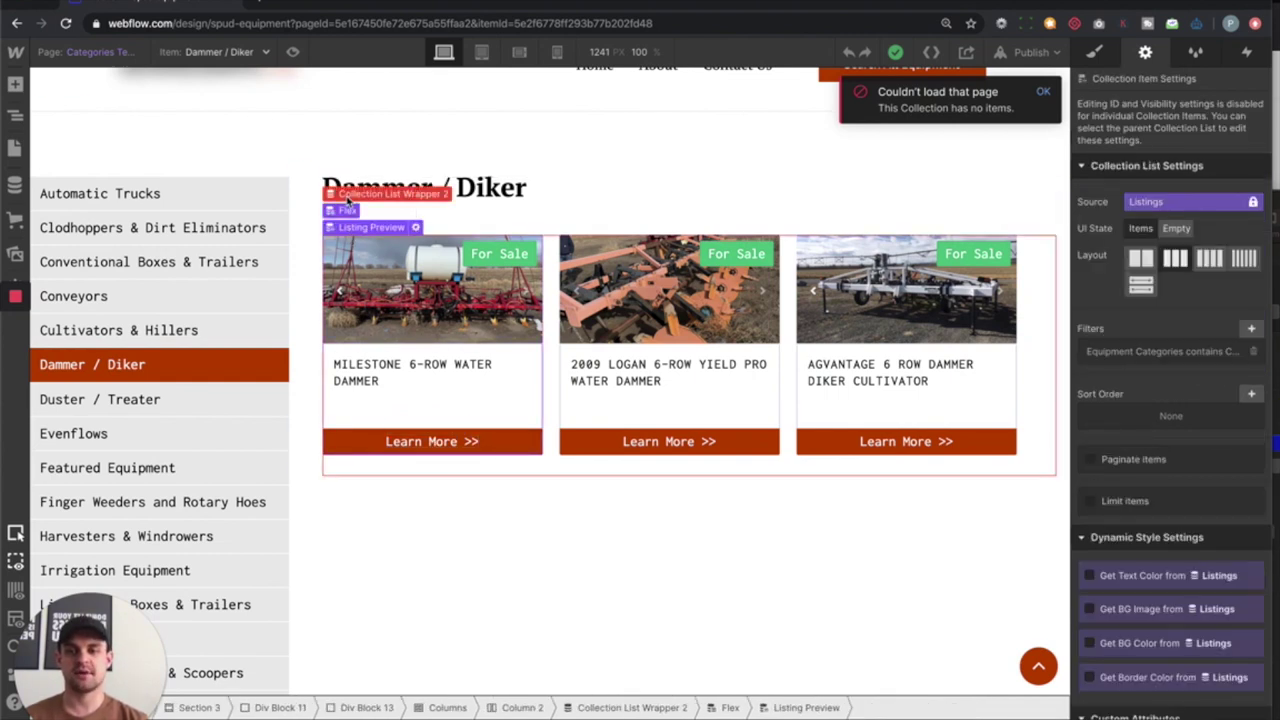
click(348, 195)
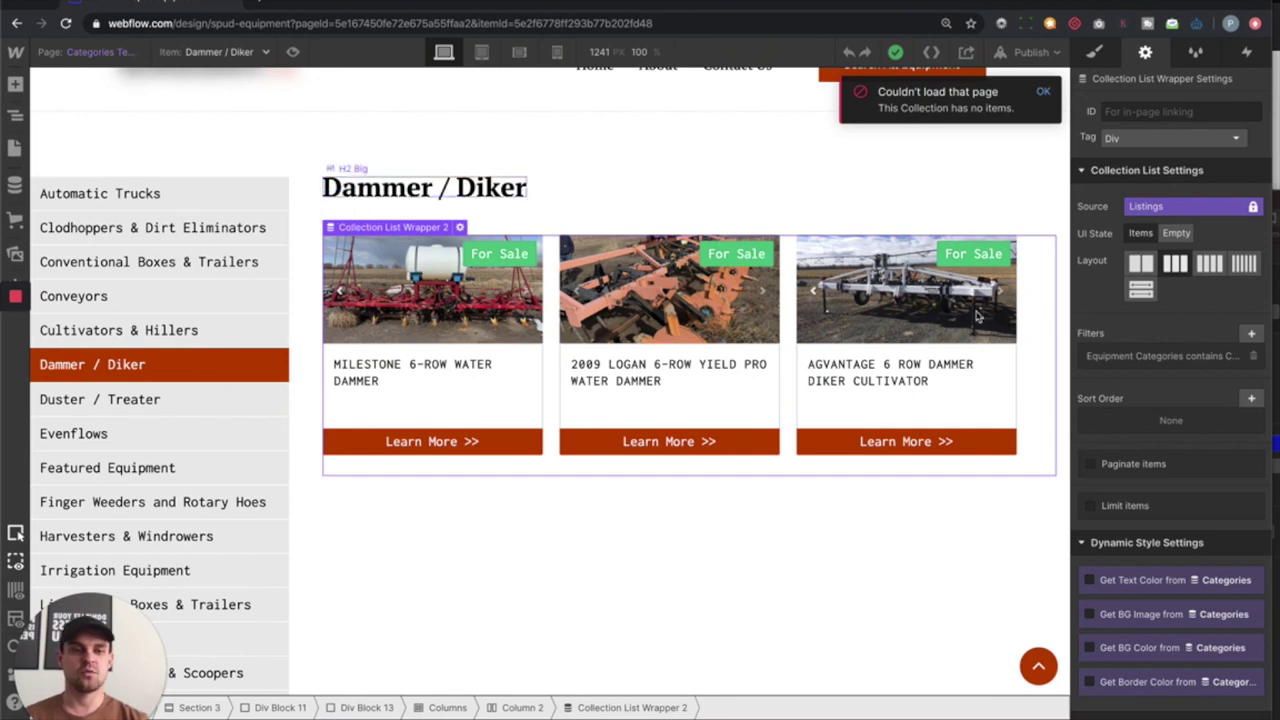
scroll(1160, 370, down, 1)
click(1173, 345)
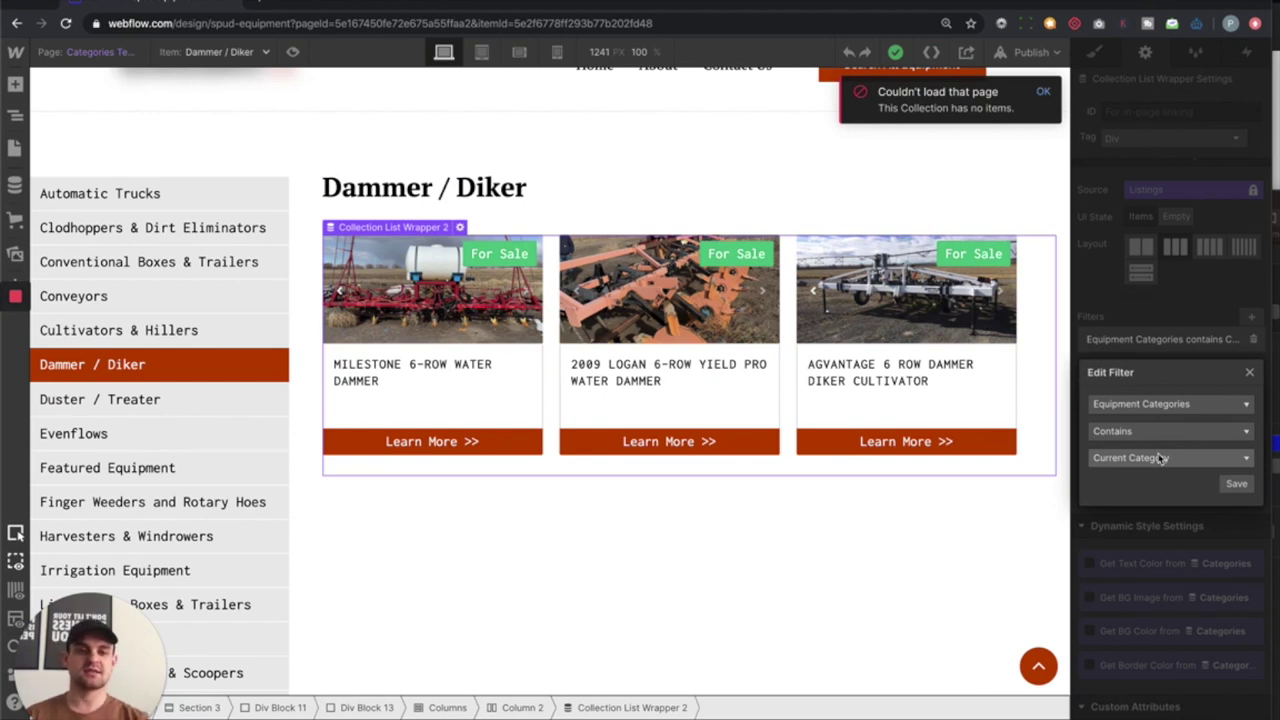
click(1249, 372)
- Delete the Equipment Categories filter from Collection List Wrapper 2 and look through the unfiltered listings
click(1253, 341)
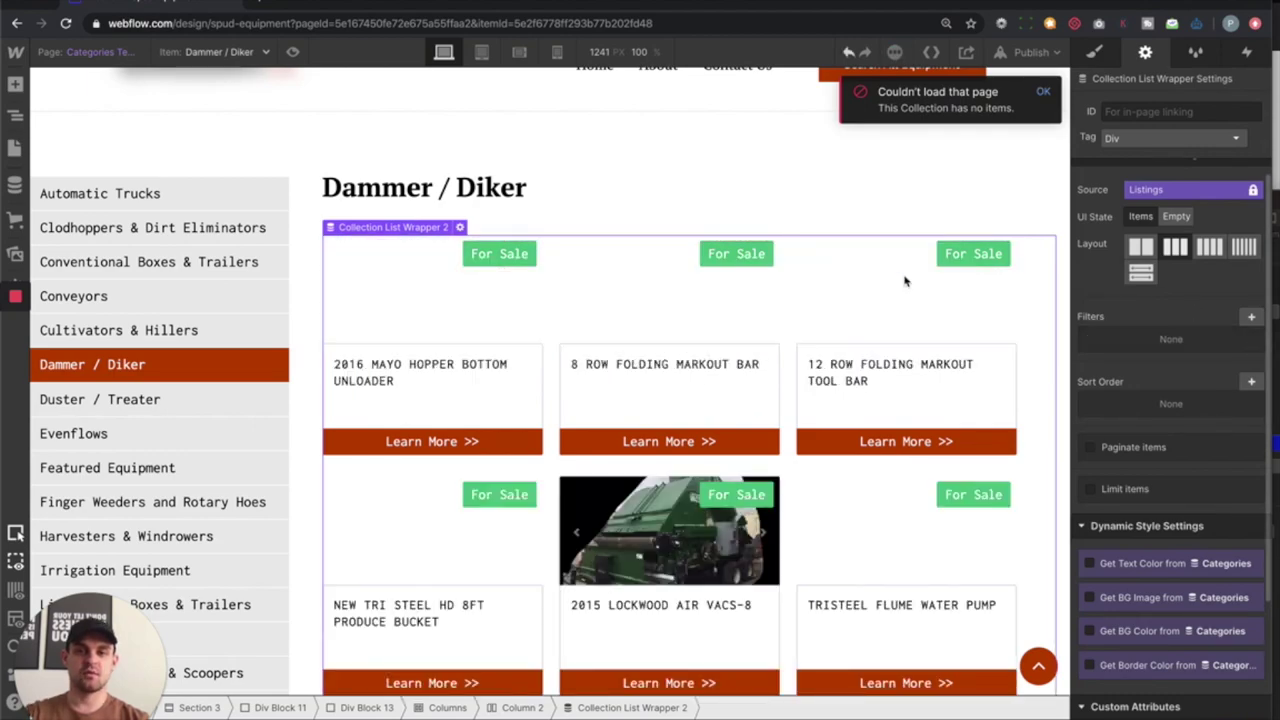
scroll(793, 393, down, 3)
scroll(793, 393, down, 15)
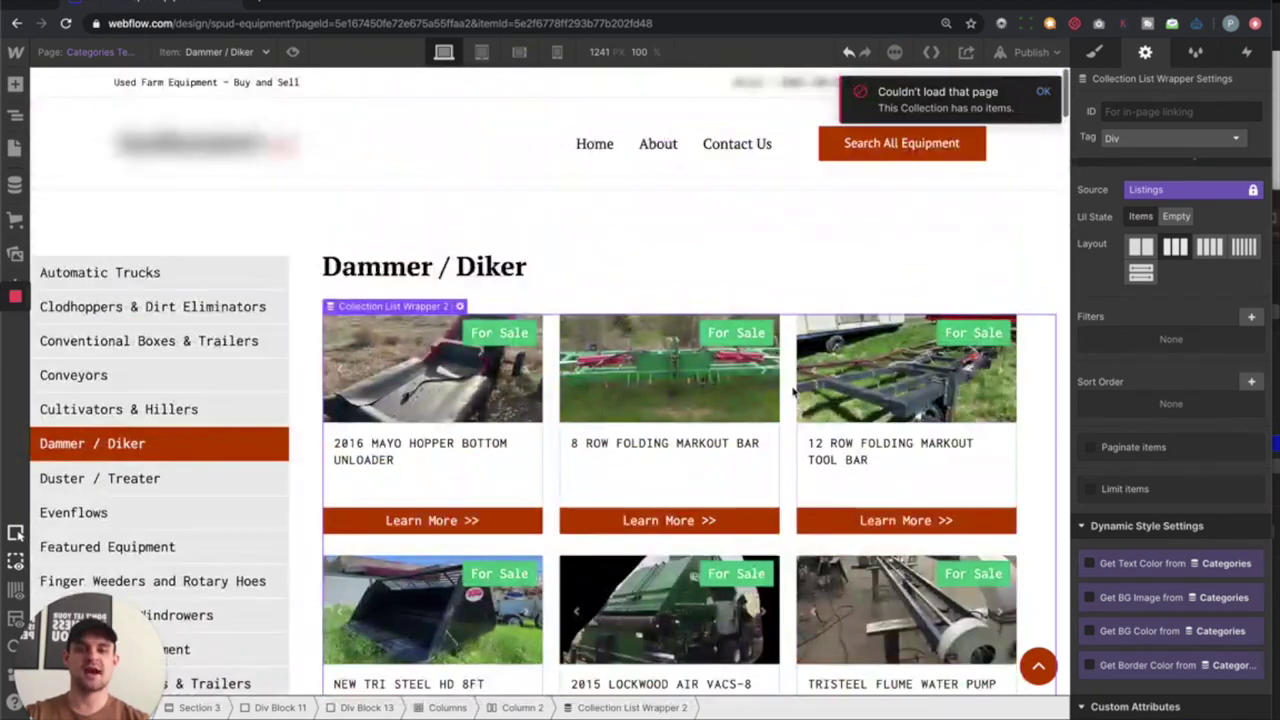
- Undo the deletion of the Equipment Categories filter on the listings collection list
scroll(793, 393, down, 1)
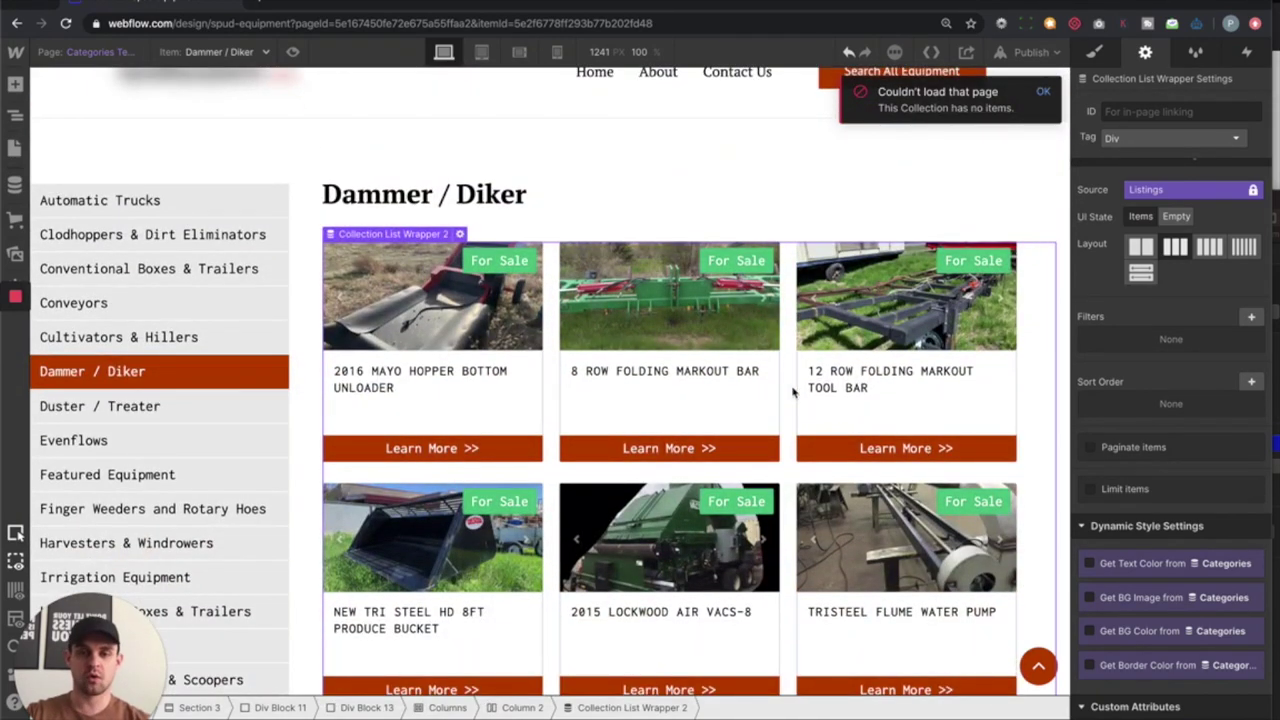
click(773, 185)
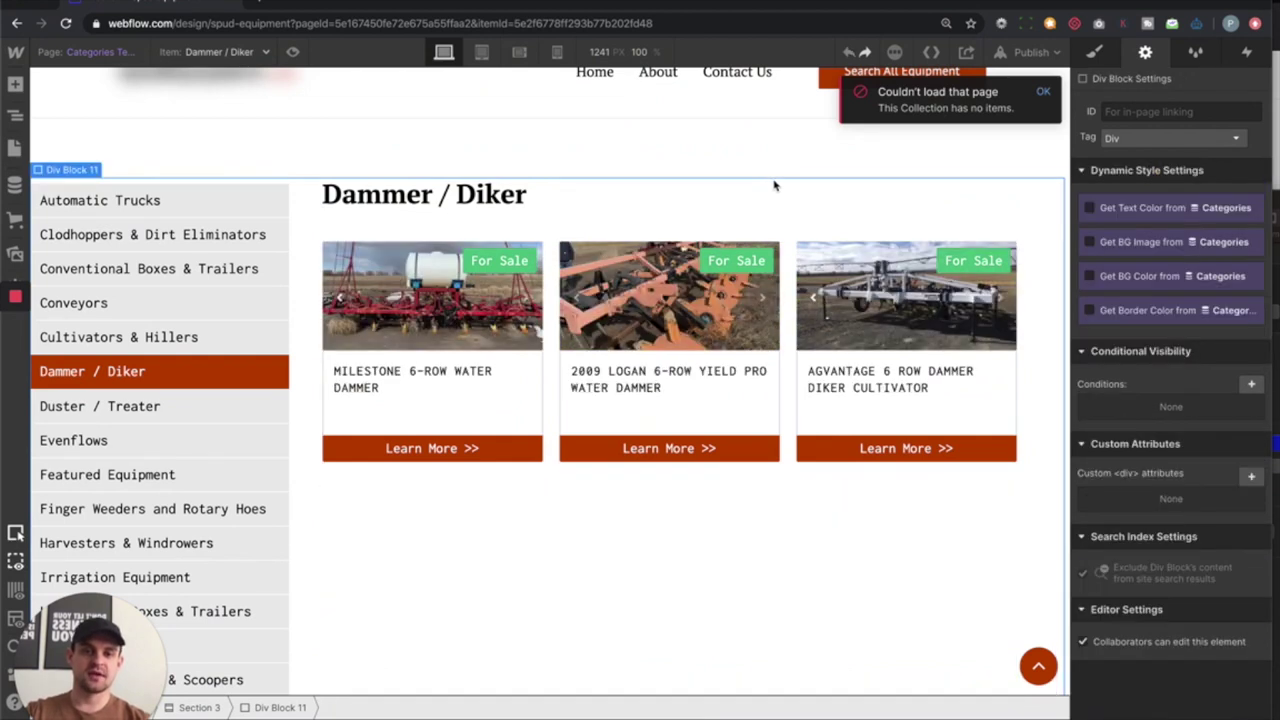
click(790, 273)
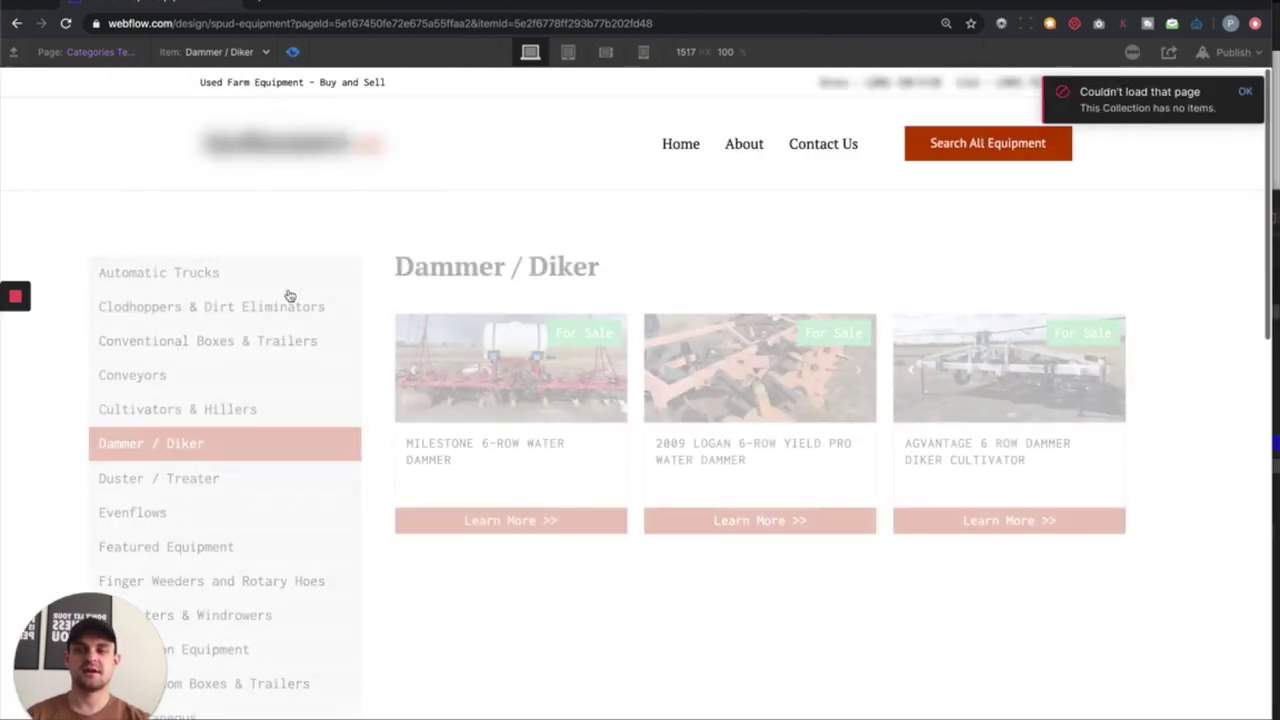
- Preview the page, browse the Cultivators & Hillers, Conventional Boxes & Trailers and Conveyors categories, and return to editing
key(super+shift+p)
click(230, 408)
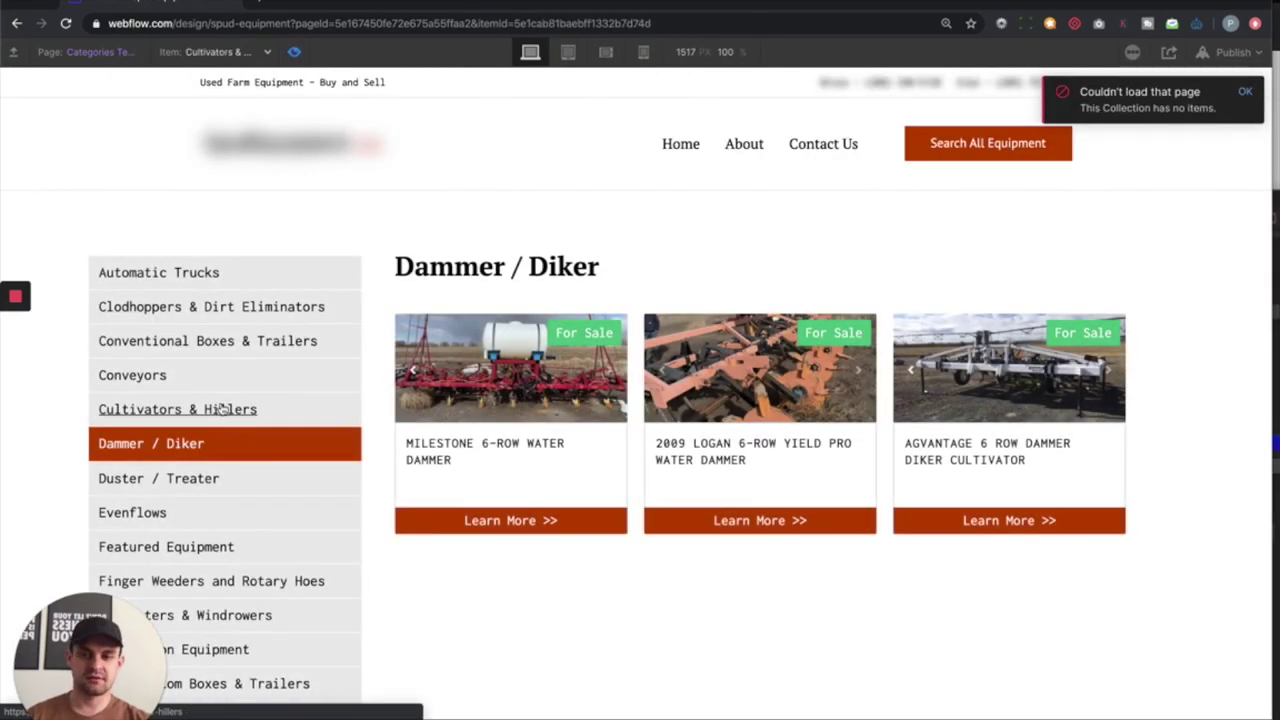
click(297, 342)
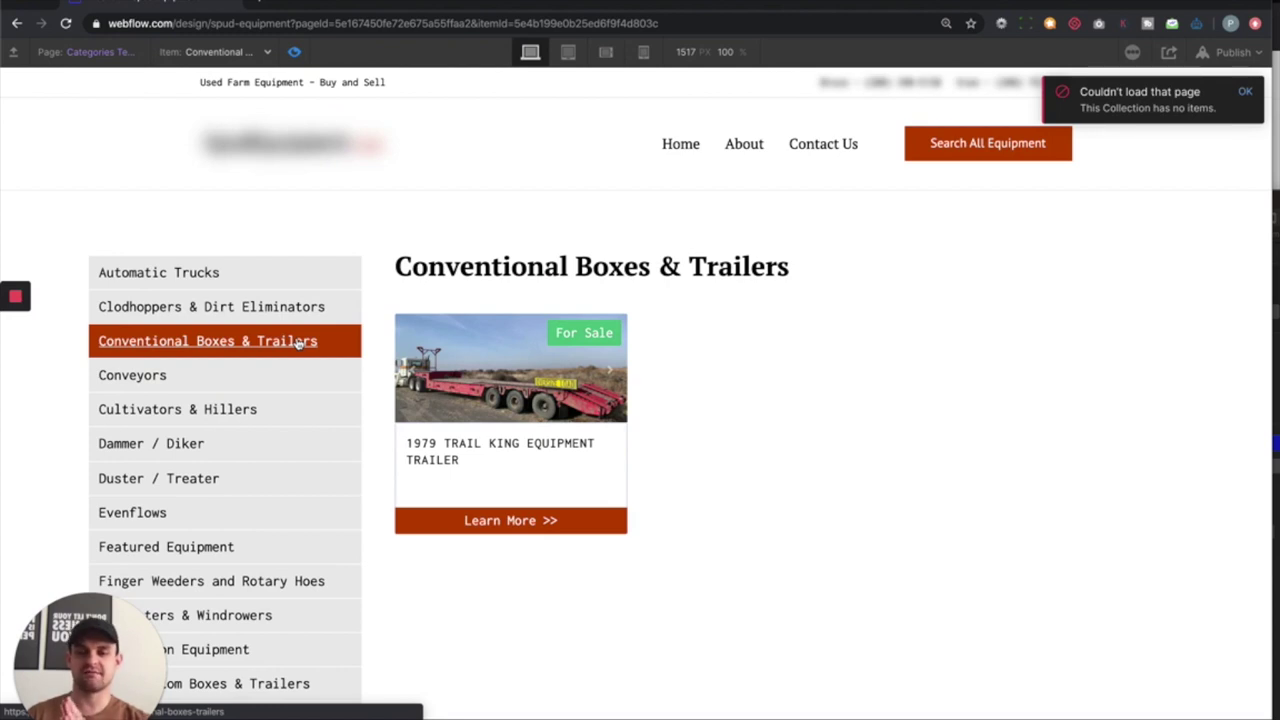
click(157, 375)
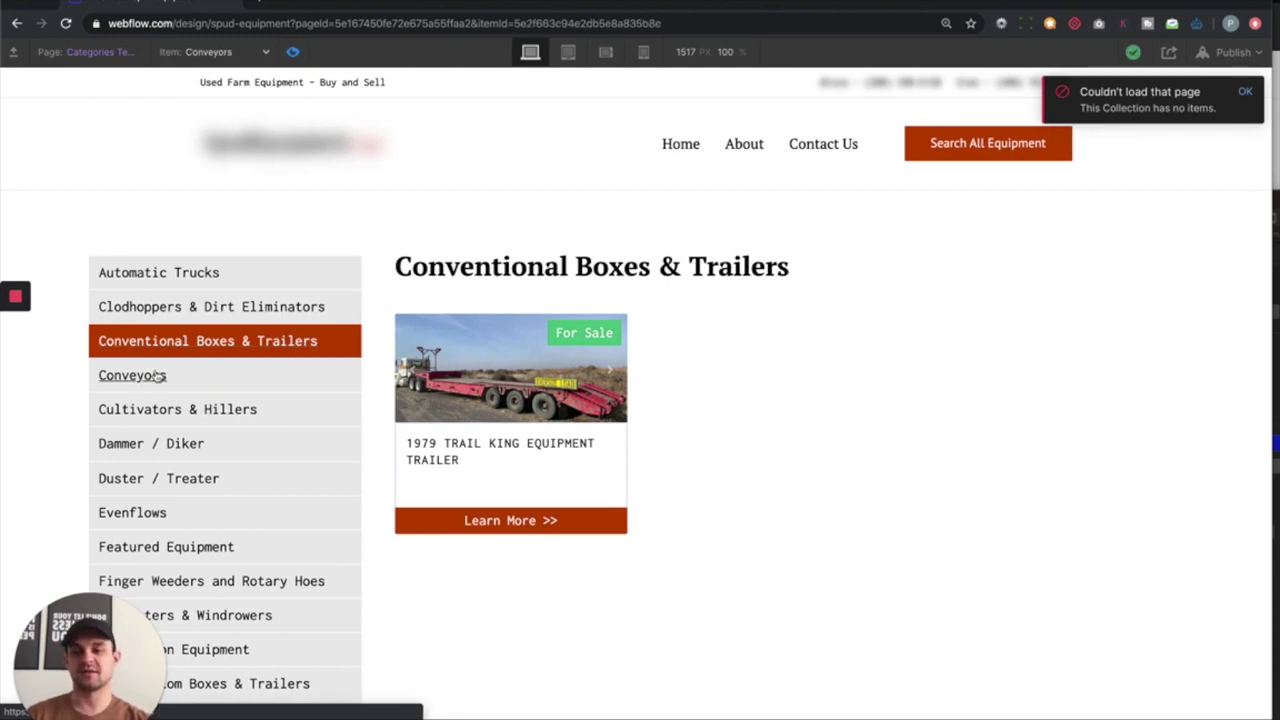
scroll(660, 485, down, 3)
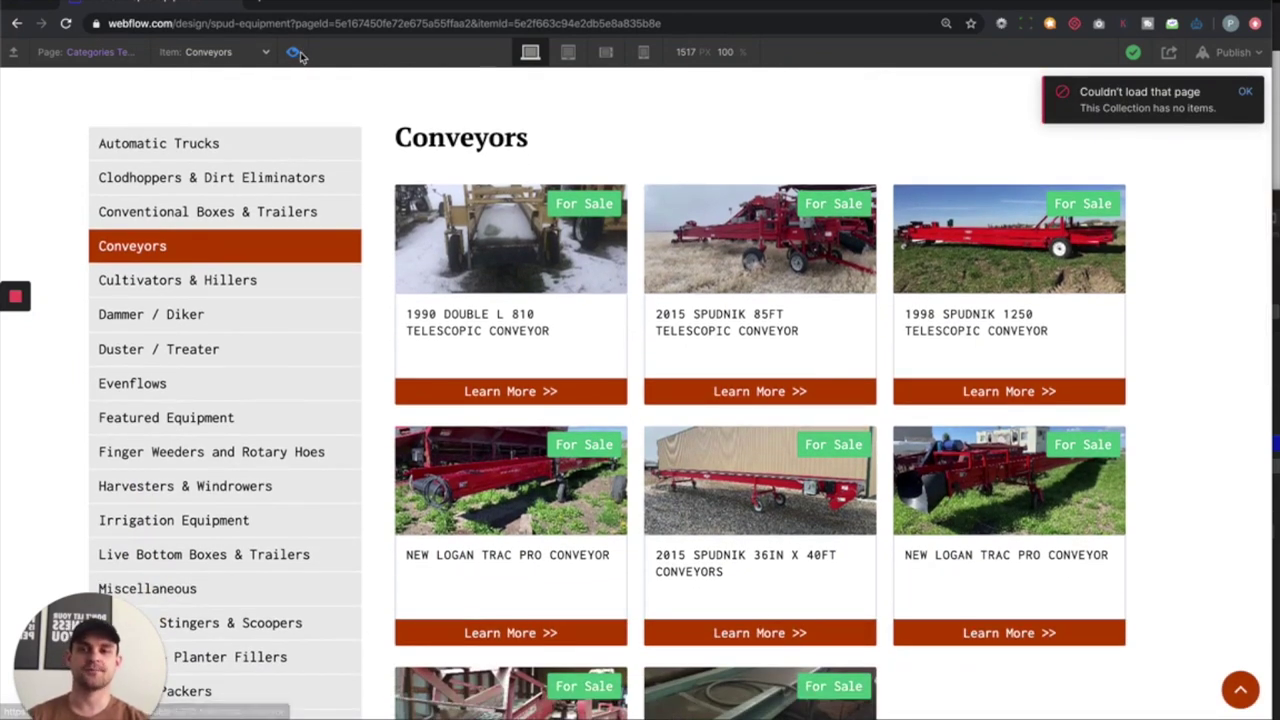
key(super+shift+p)
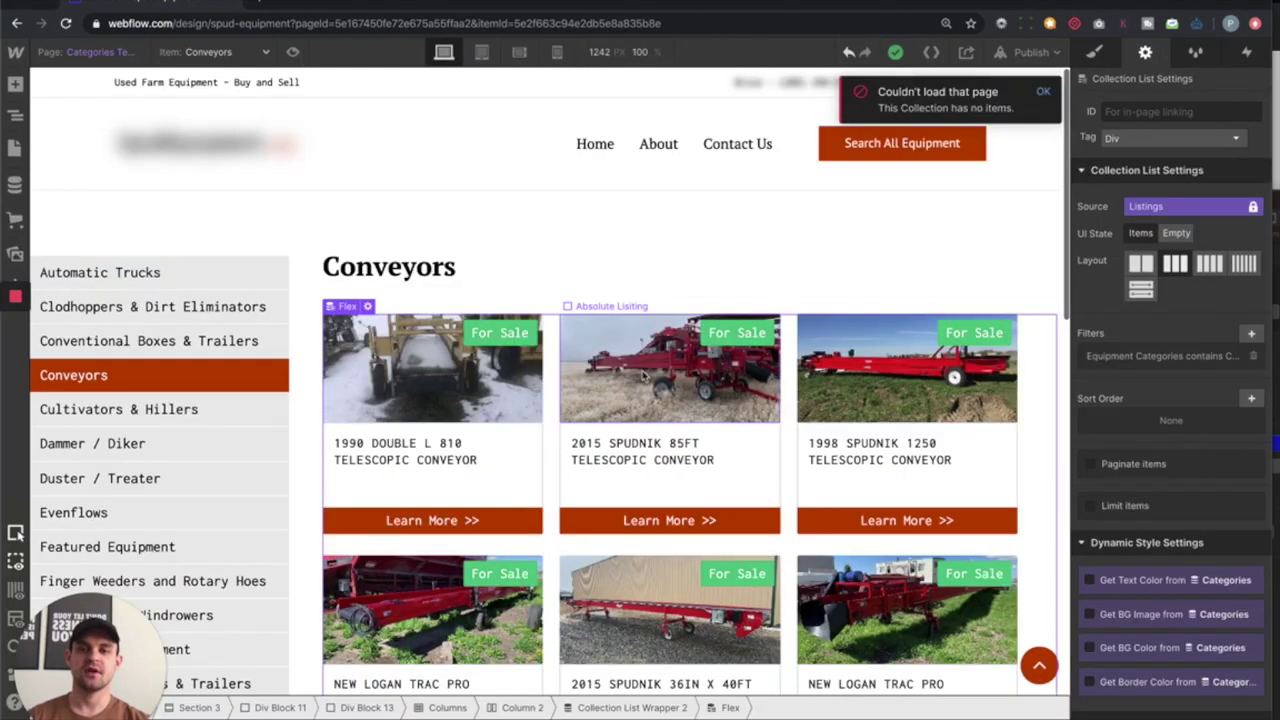
- Try changing the For Sale badge's visibility condition on the listing cards to "Is this equipment for sale?" is Off
click(531, 332)
scroll(520, 300, down, 1)
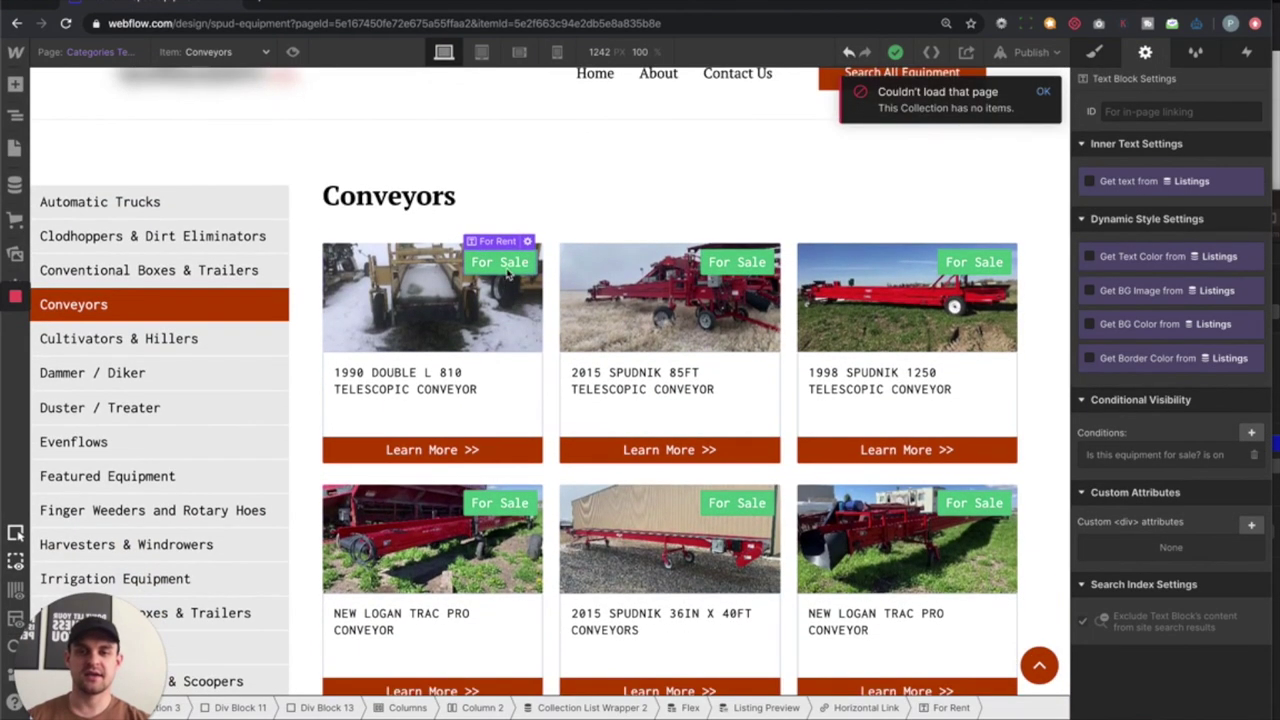
click(1128, 458)
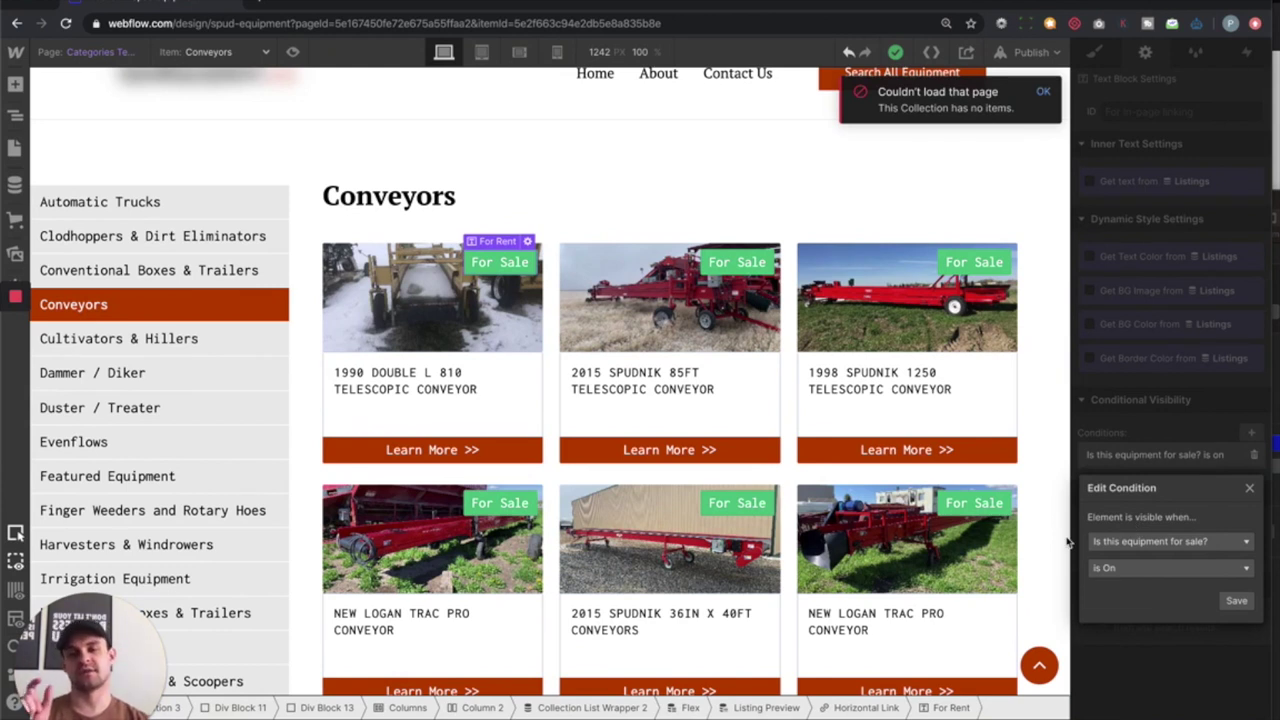
click(1128, 567)
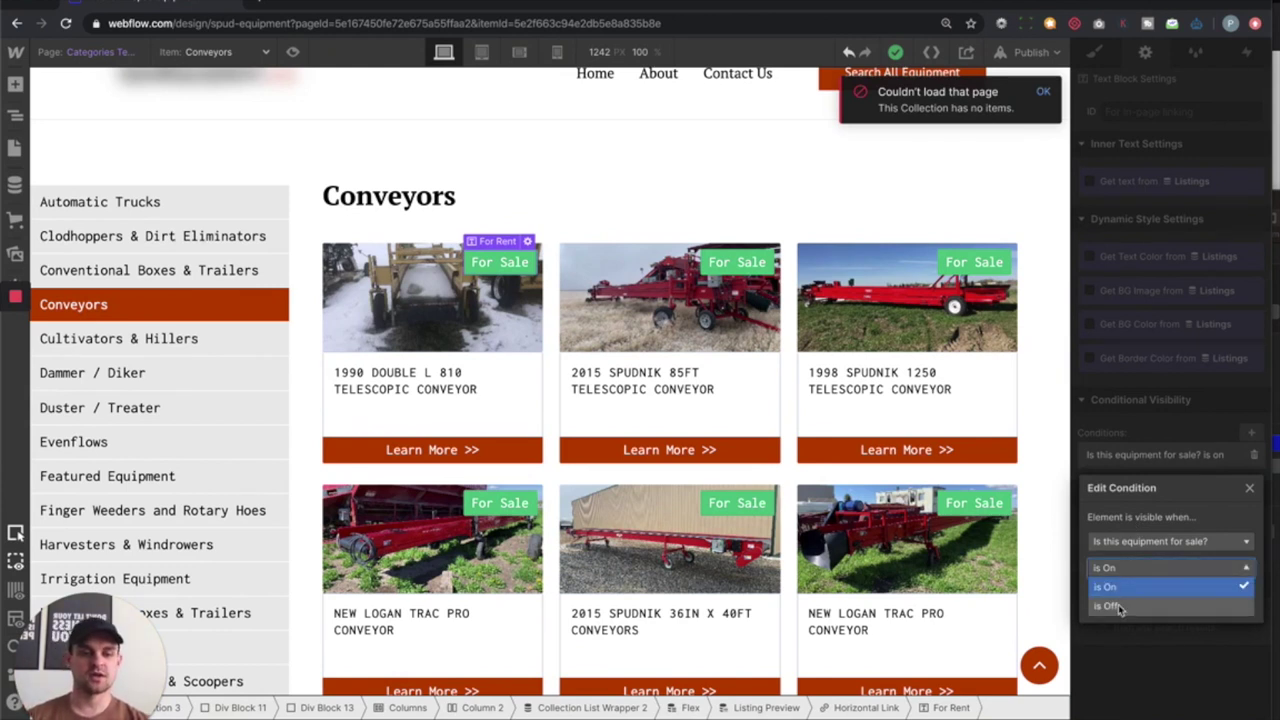
click(1124, 606)
click(1236, 602)
click(925, 177)
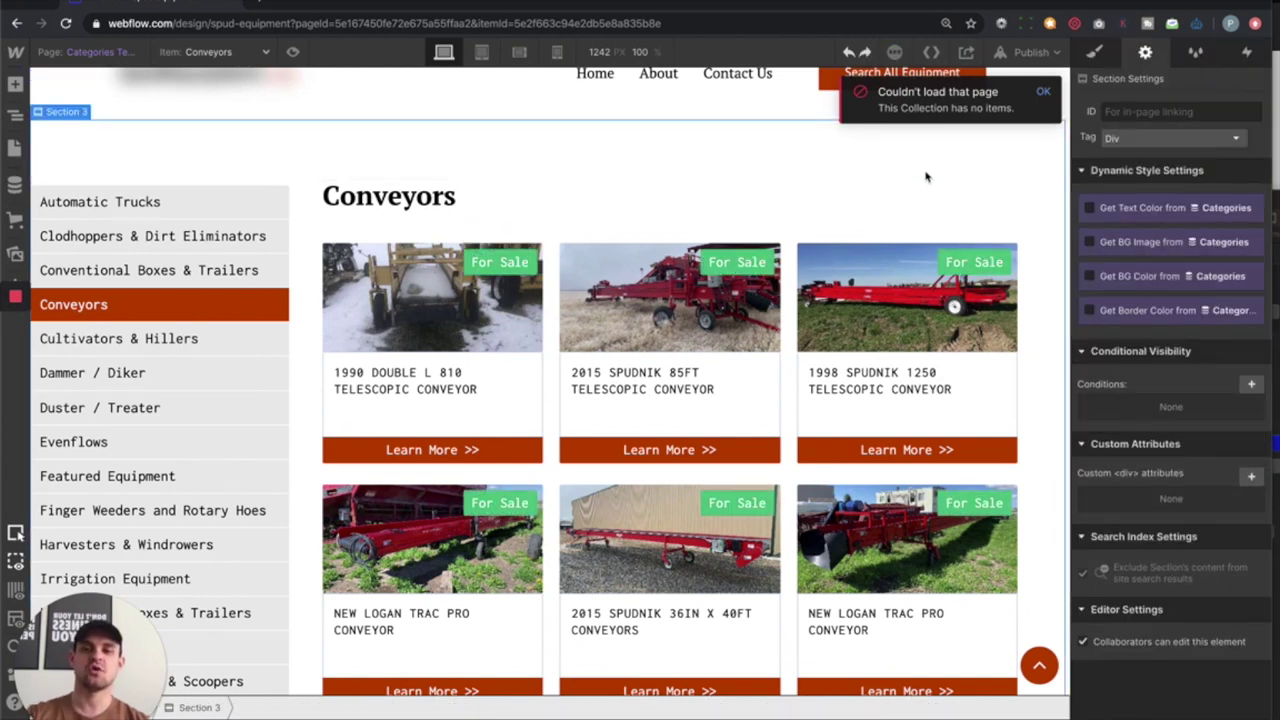
- In the Listings collection, mark 1996 Double L 600 CWT Evenflow as not for sale and already sold, save it and close the collections
click(15, 185)
click(109, 131)
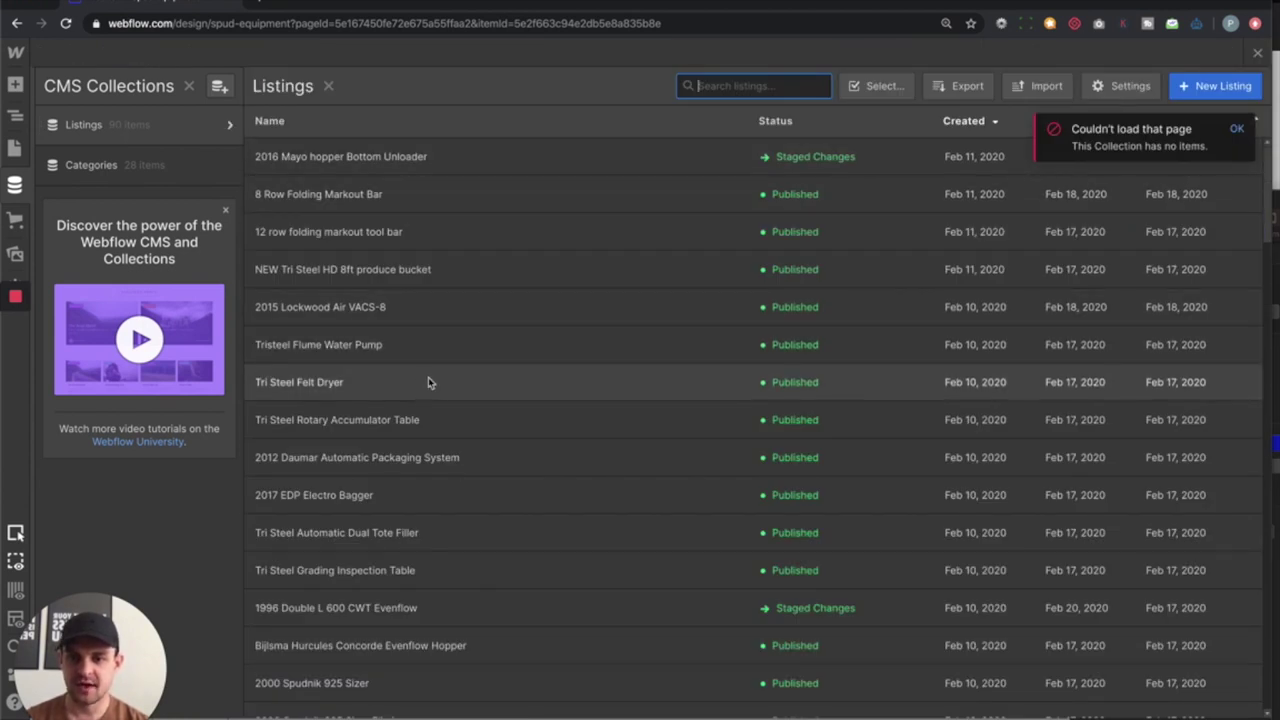
scroll(428, 377, down, 3)
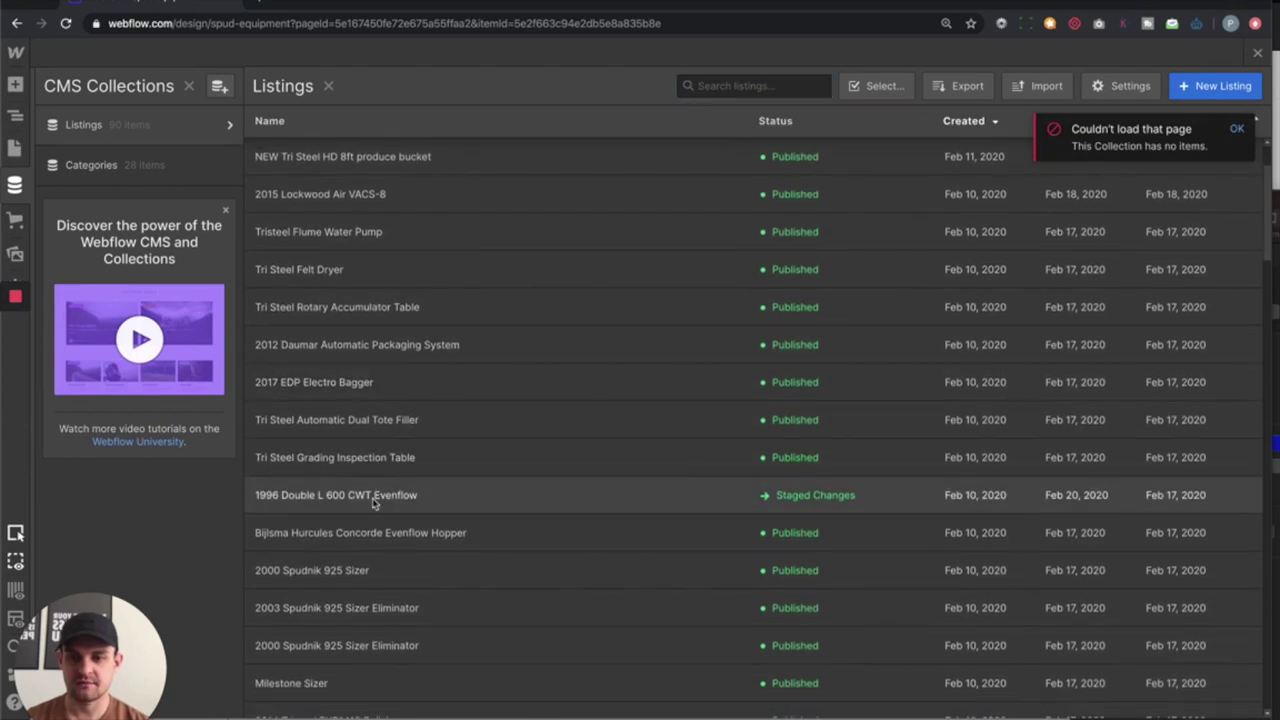
click(373, 493)
scroll(565, 310, down, 3)
scroll(559, 331, down, 5)
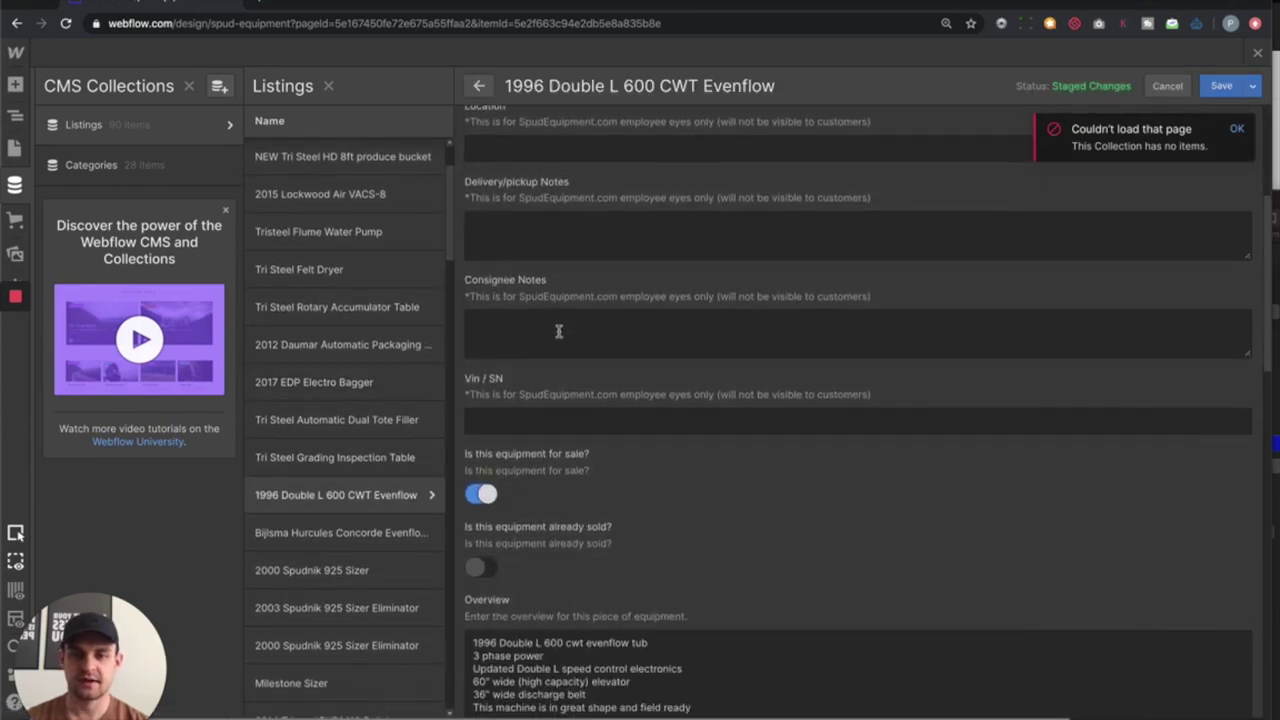
click(484, 346)
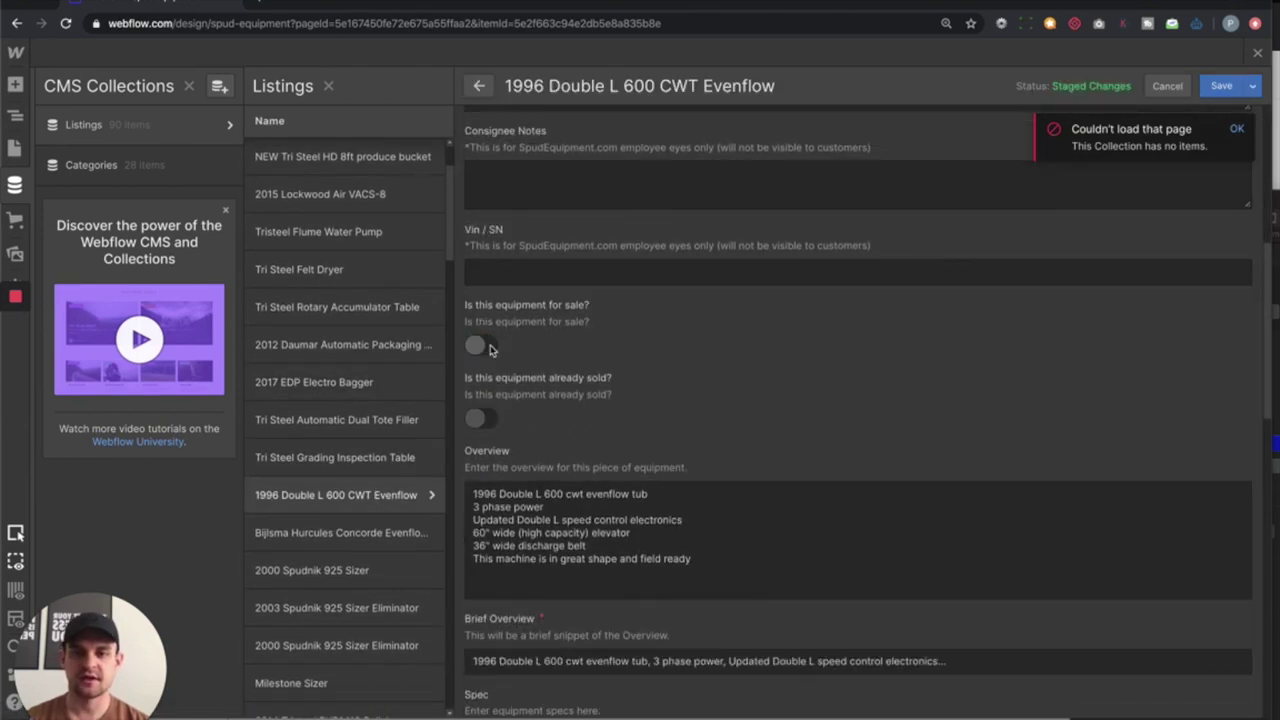
click(478, 420)
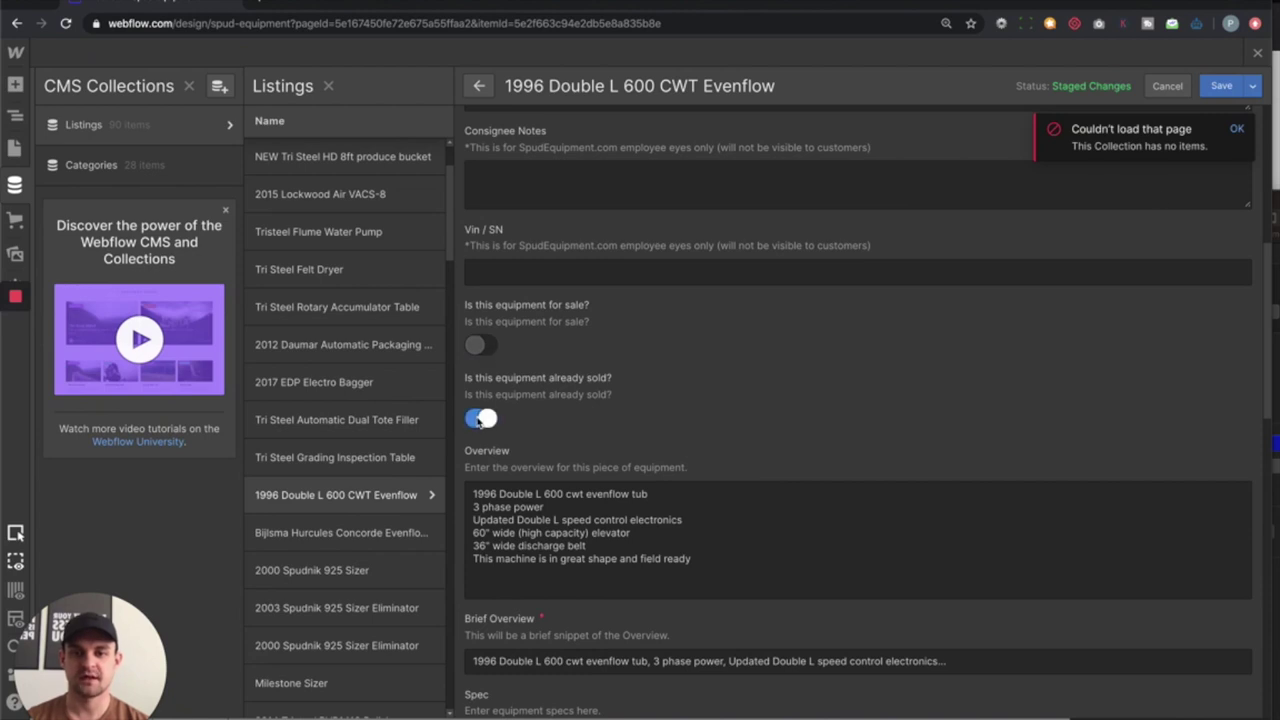
click(1222, 87)
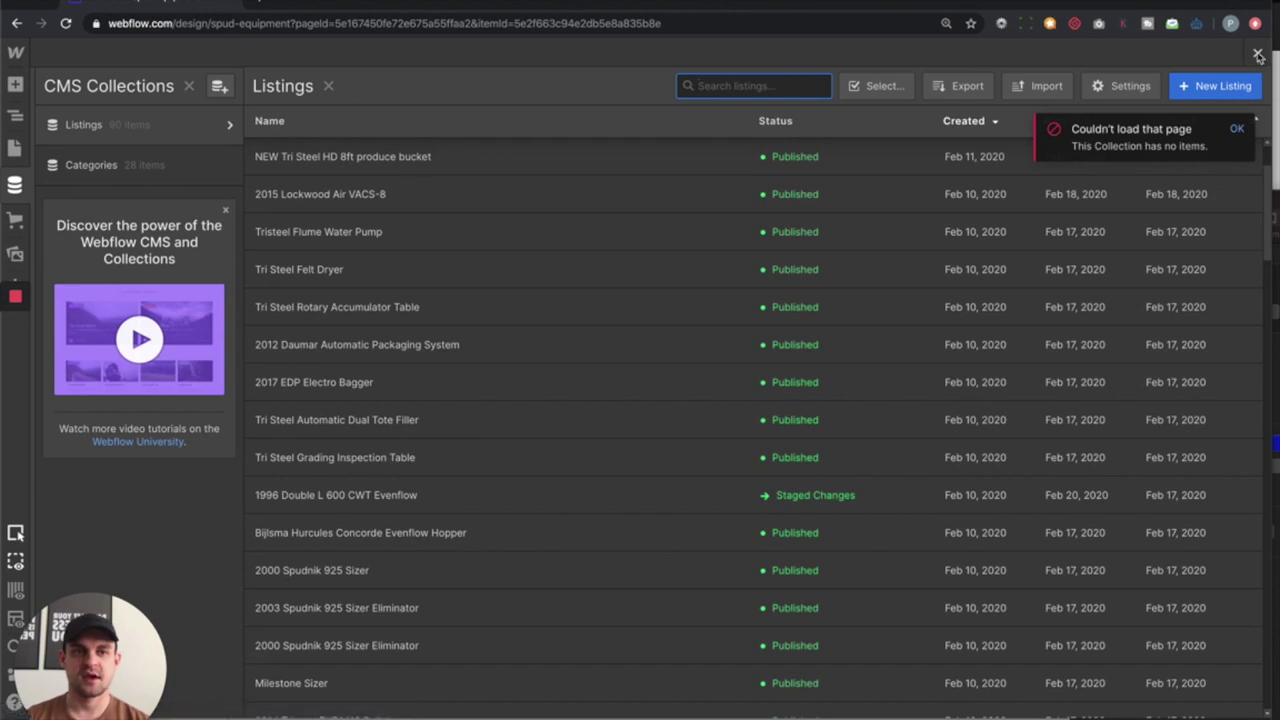
click(1258, 55)
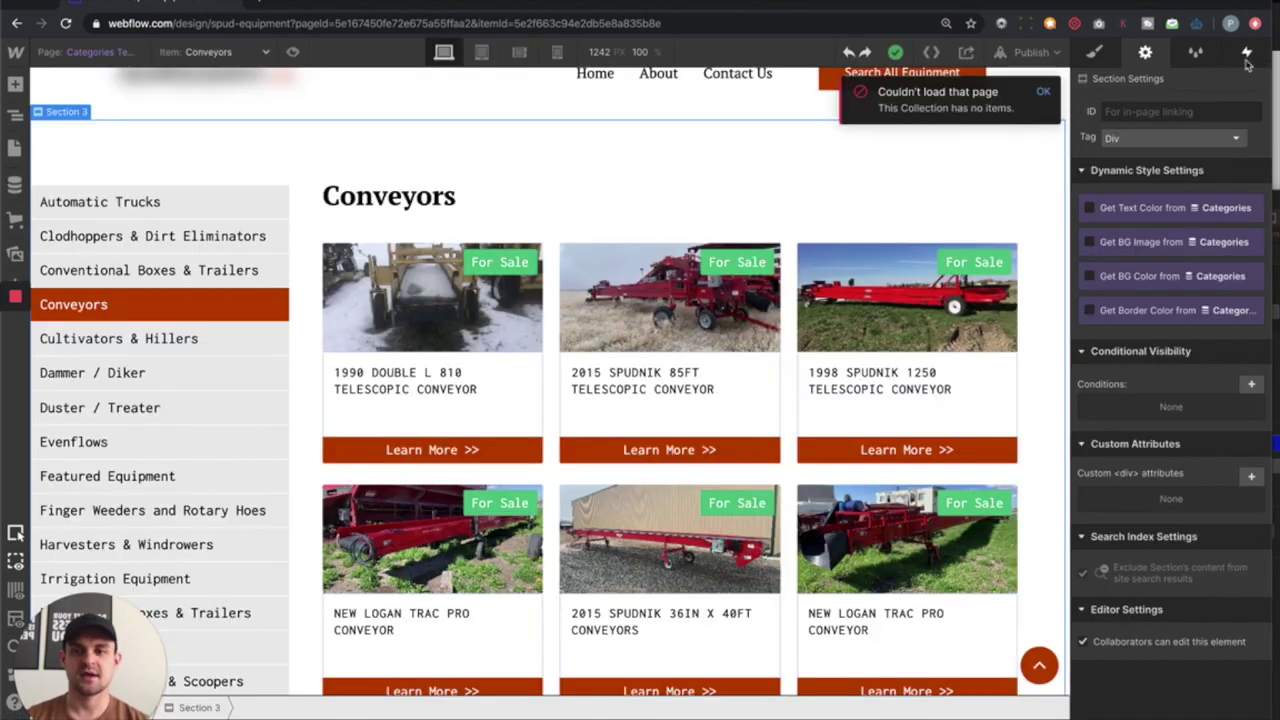
- Preview the Evenflows category, open the 1996 Double L 600 CWT Evenflow marked Sold and examine its Details section
click(292, 52)
scroll(220, 486, down, 1)
scroll(148, 421, up, 1)
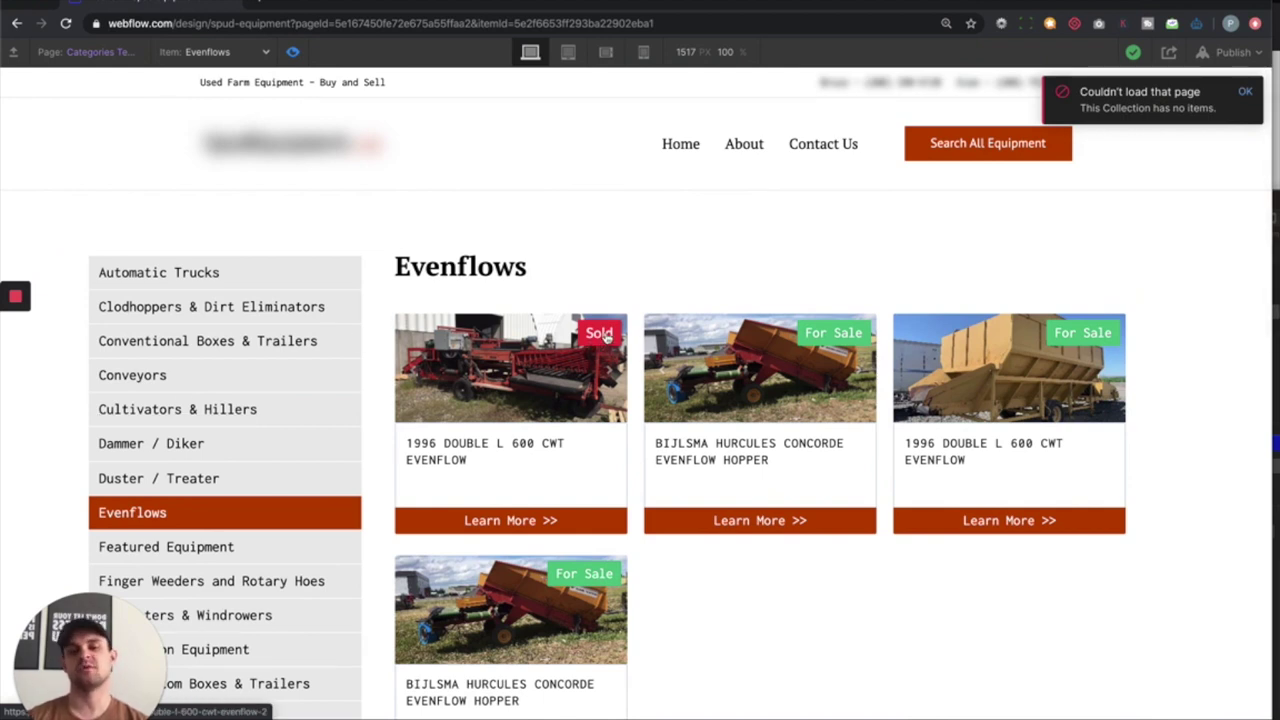
click(530, 396)
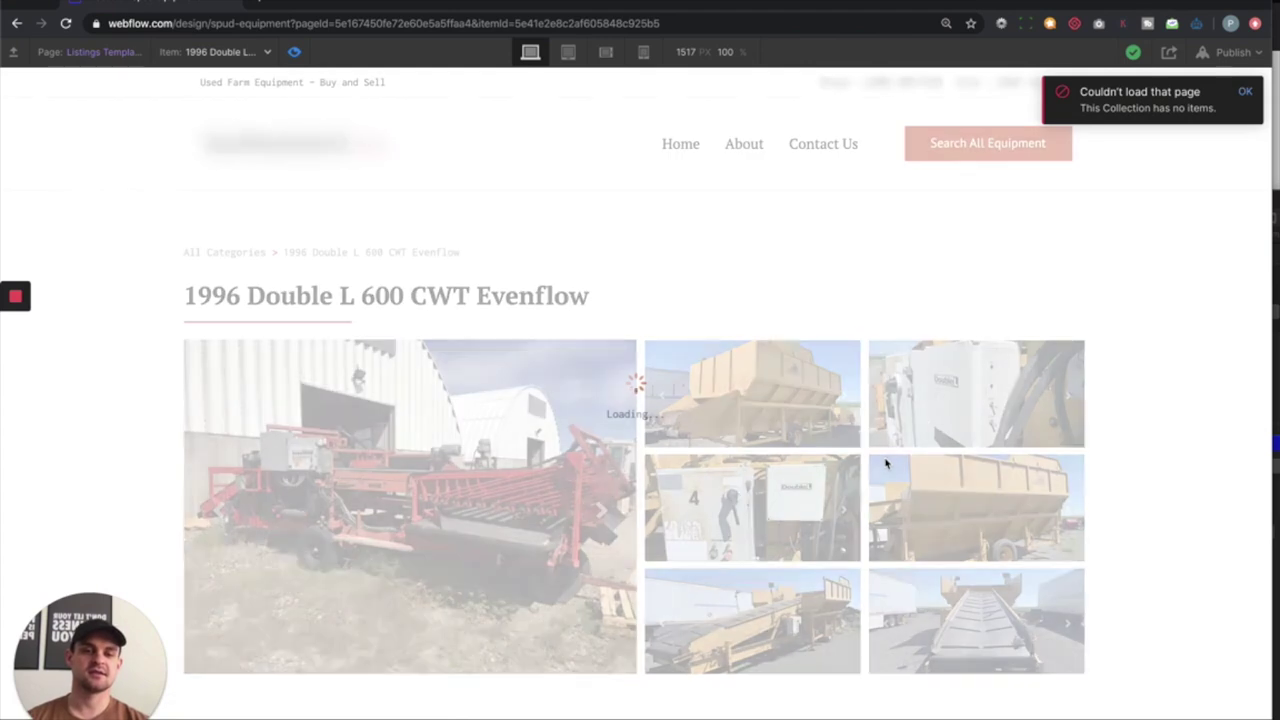
scroll(1128, 477, down, 5)
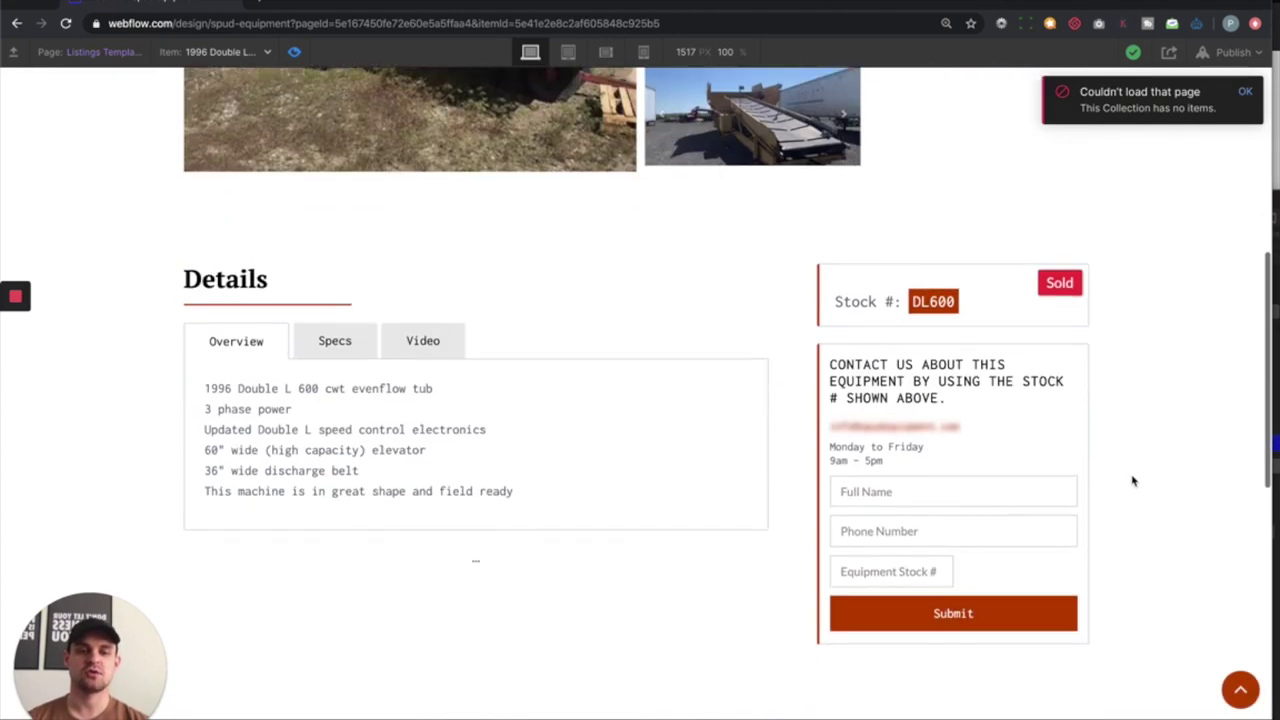
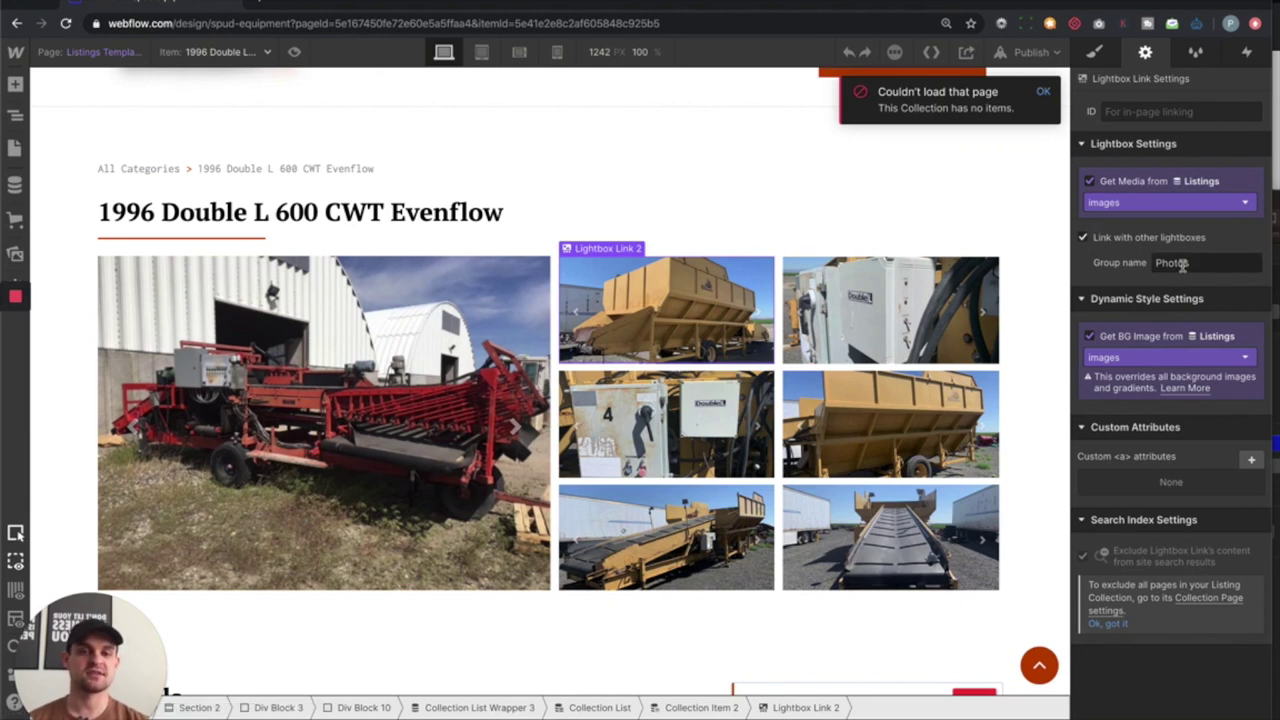
- Preview the listing page, page through the gallery photos in the lightbox, close it and return to editing
click(294, 51)
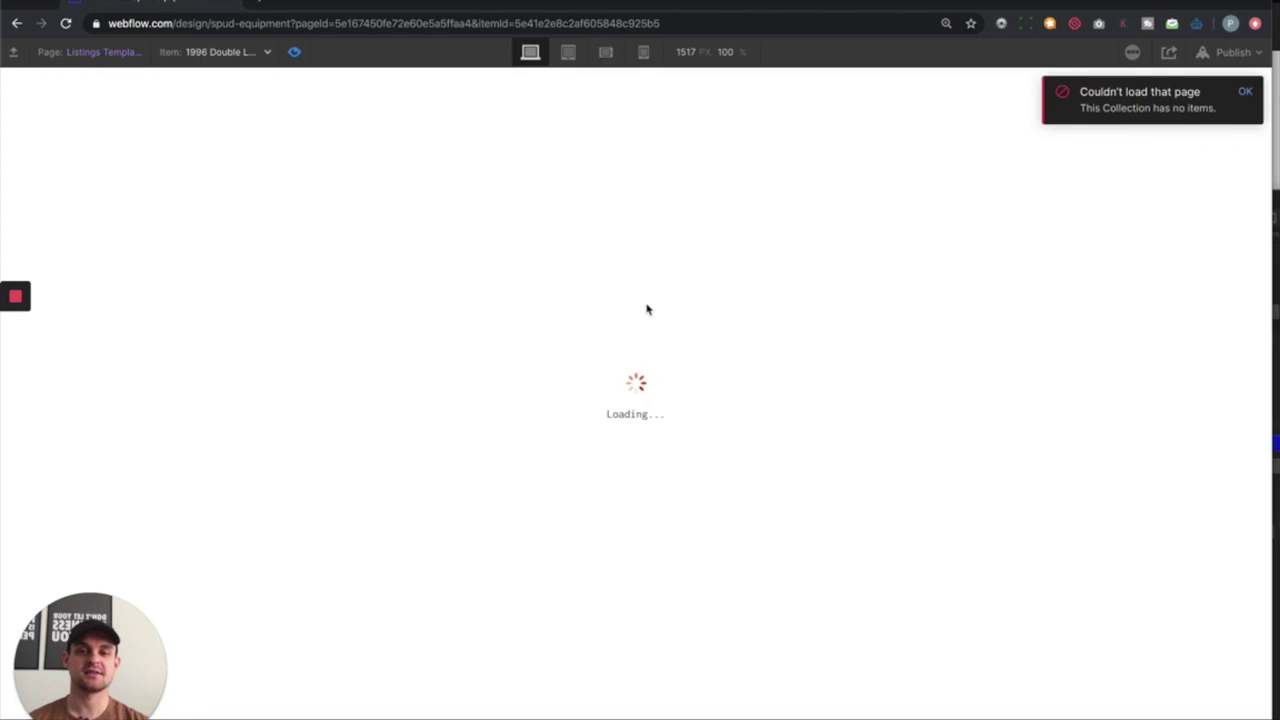
click(652, 310)
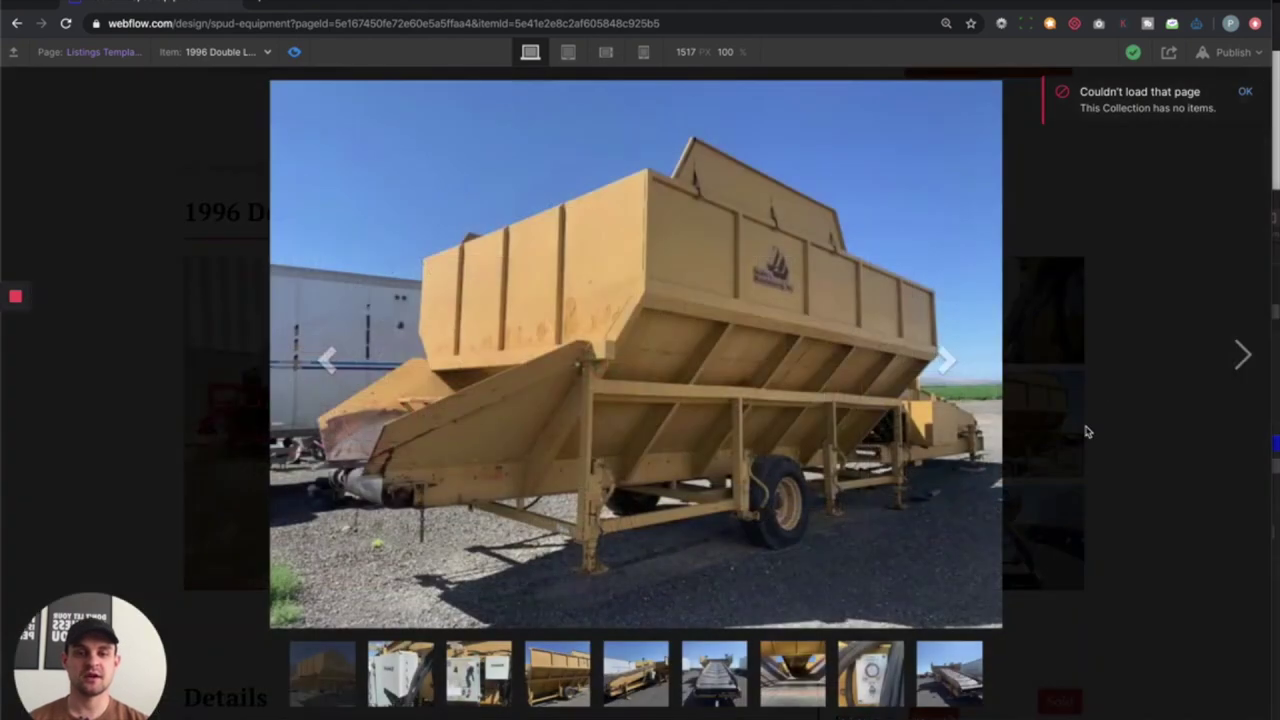
click(1240, 354)
click(1240, 354)
click(1240, 354)
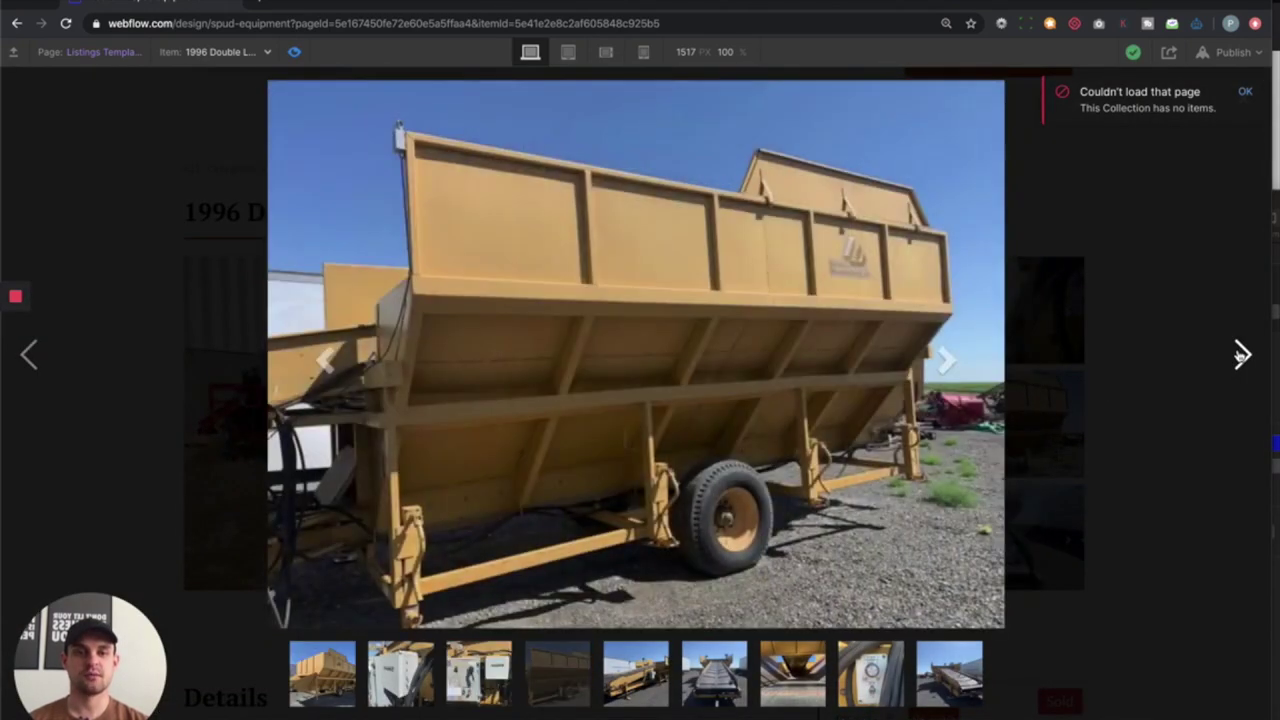
click(1240, 354)
click(1150, 176)
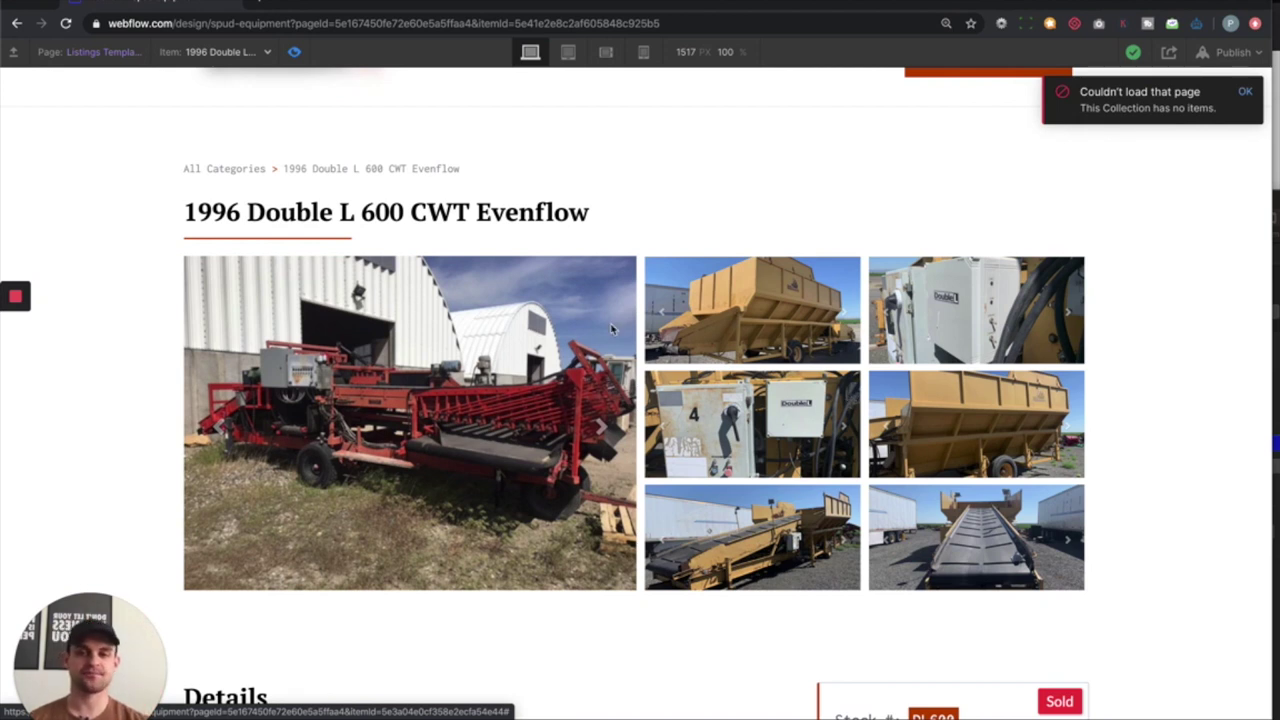
click(294, 51)
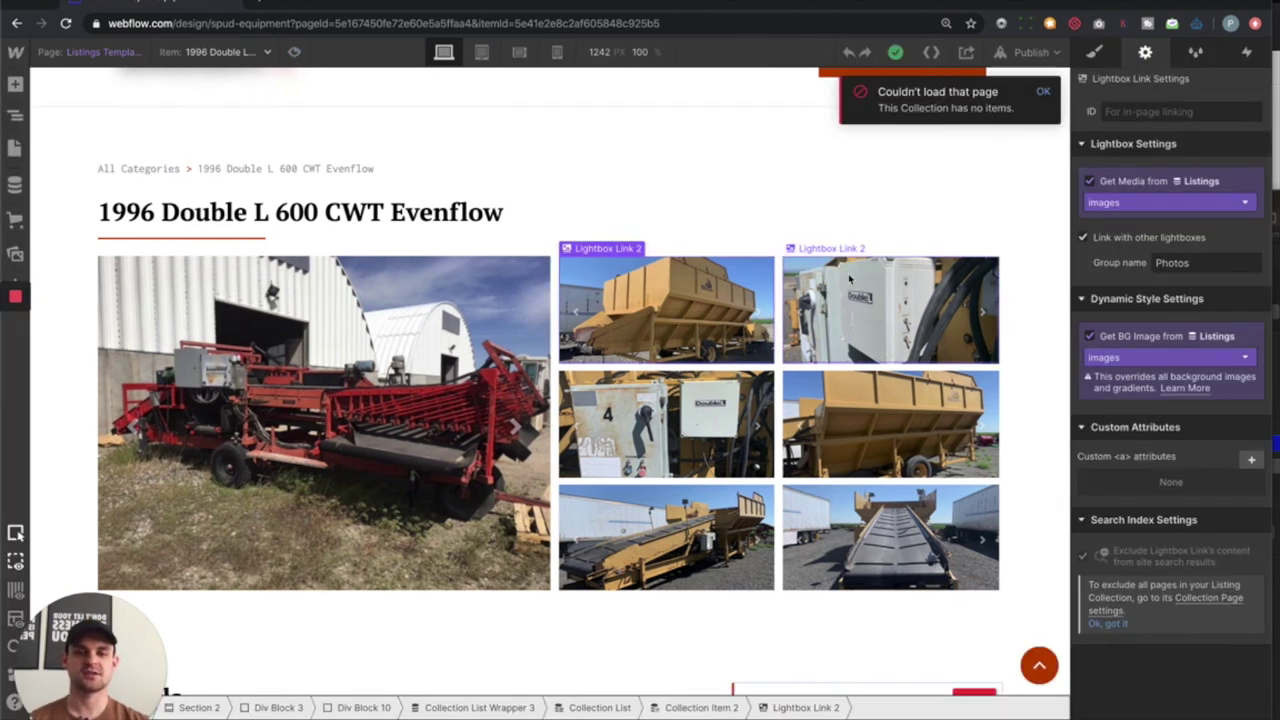
- Inspect the gallery's Collection List Wrapper 3 and the size and overflow styles of Div Block 10, scrolling through its photos
click(790, 248)
click(615, 247)
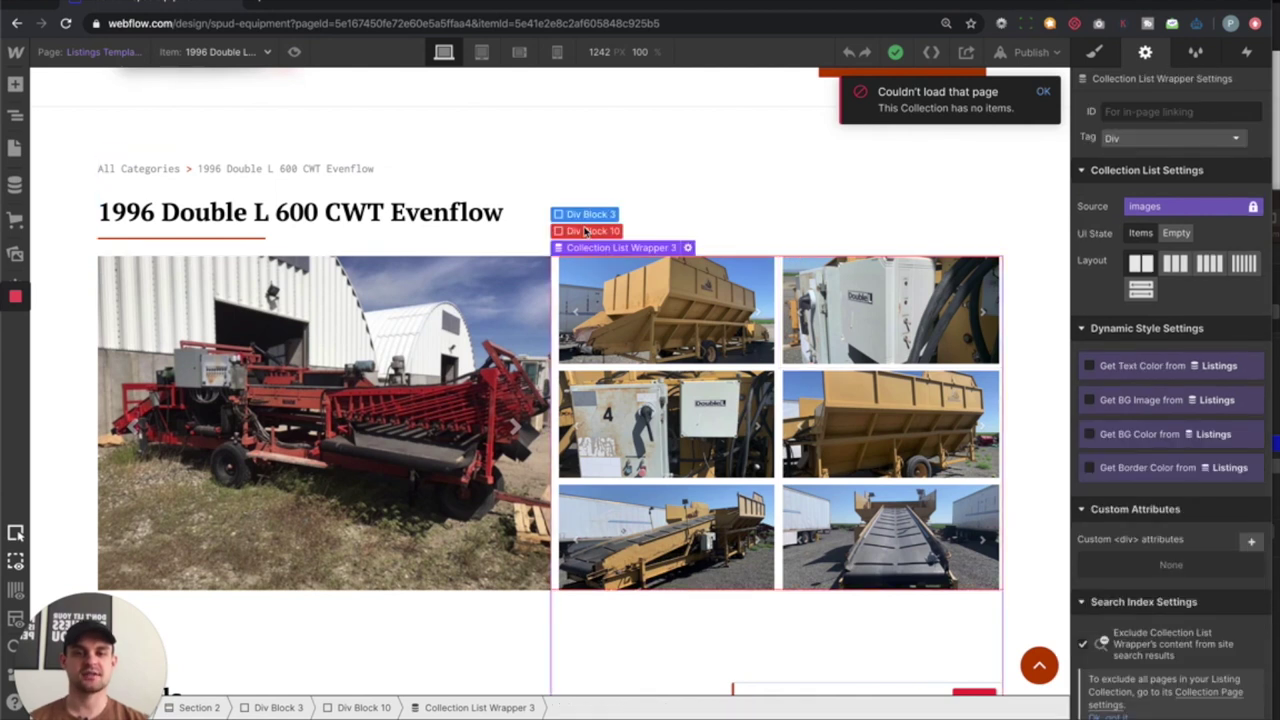
click(586, 231)
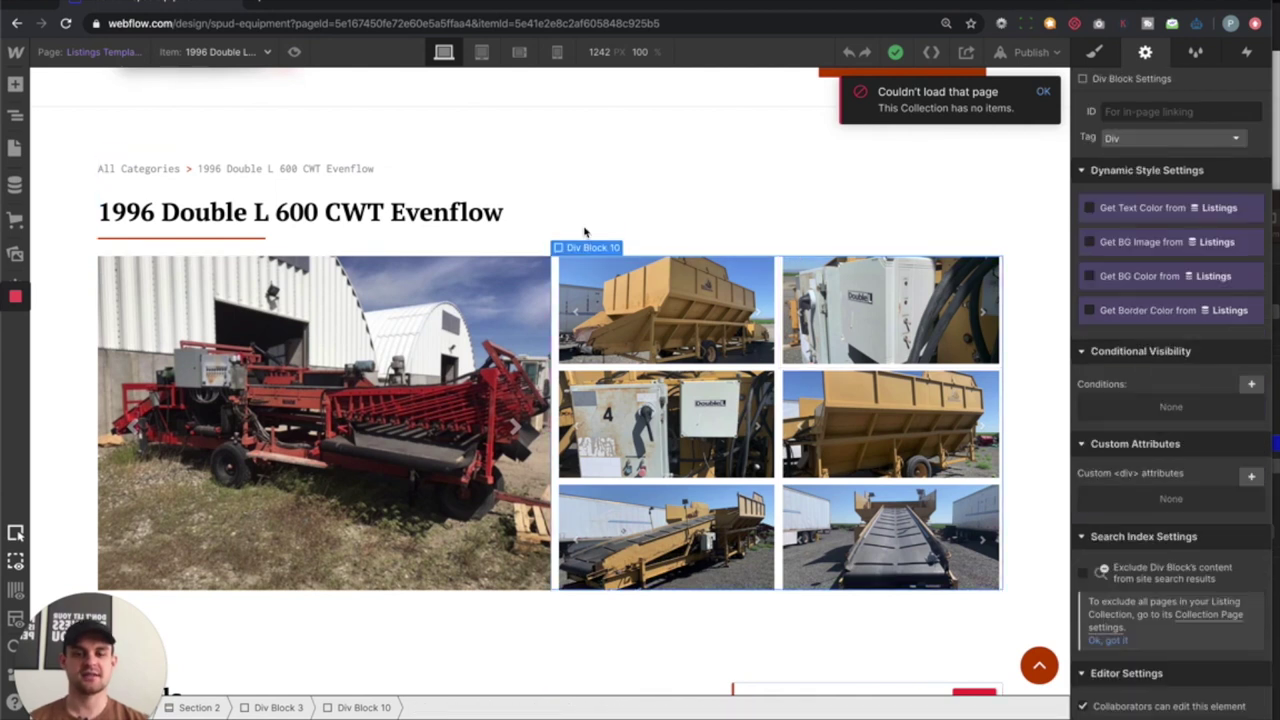
click(1094, 51)
scroll(1204, 407, down, 3)
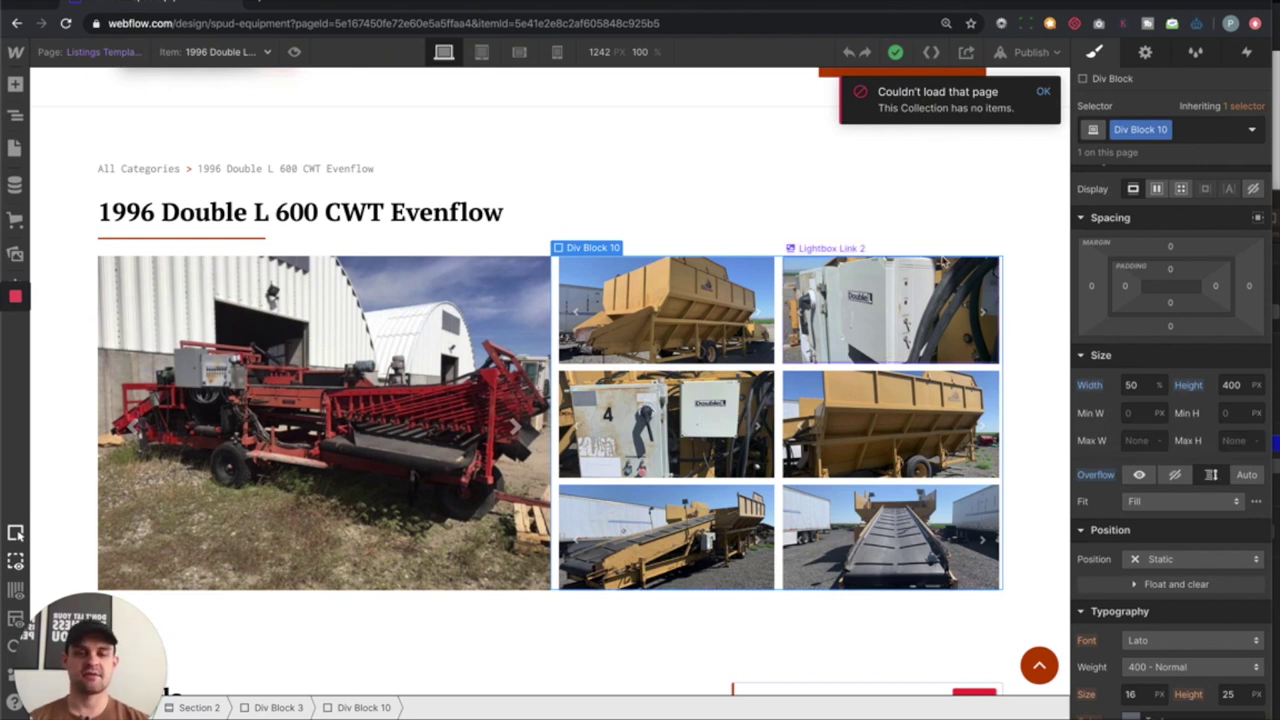
scroll(850, 425, down, 3)
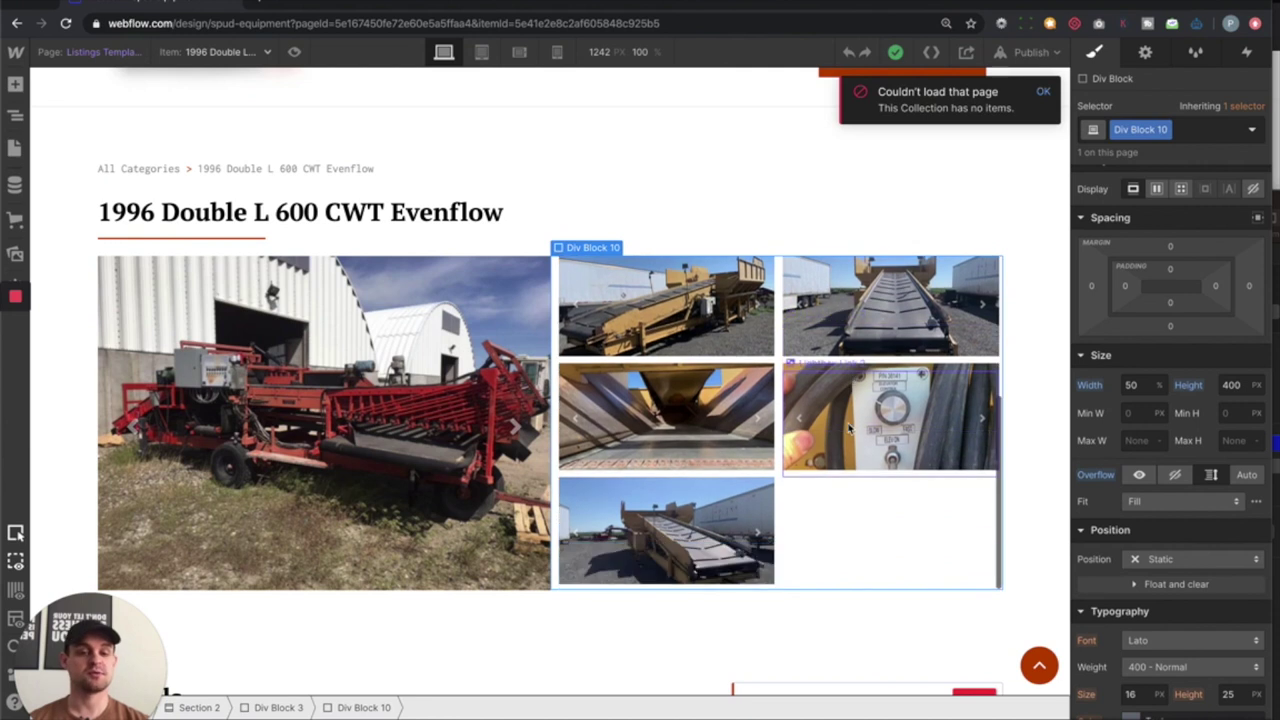
- Inspect the CMS text binding of the rich text block in the Details section's Overview
scroll(1034, 514, down, 5)
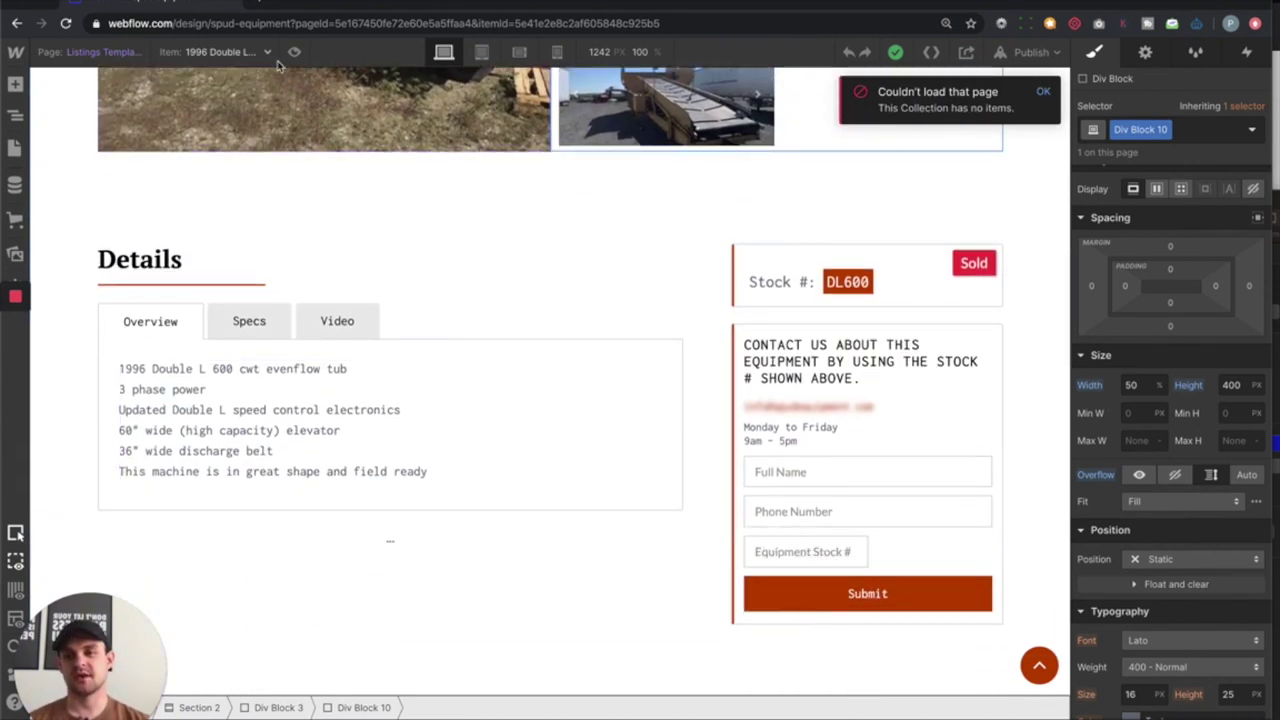
click(183, 396)
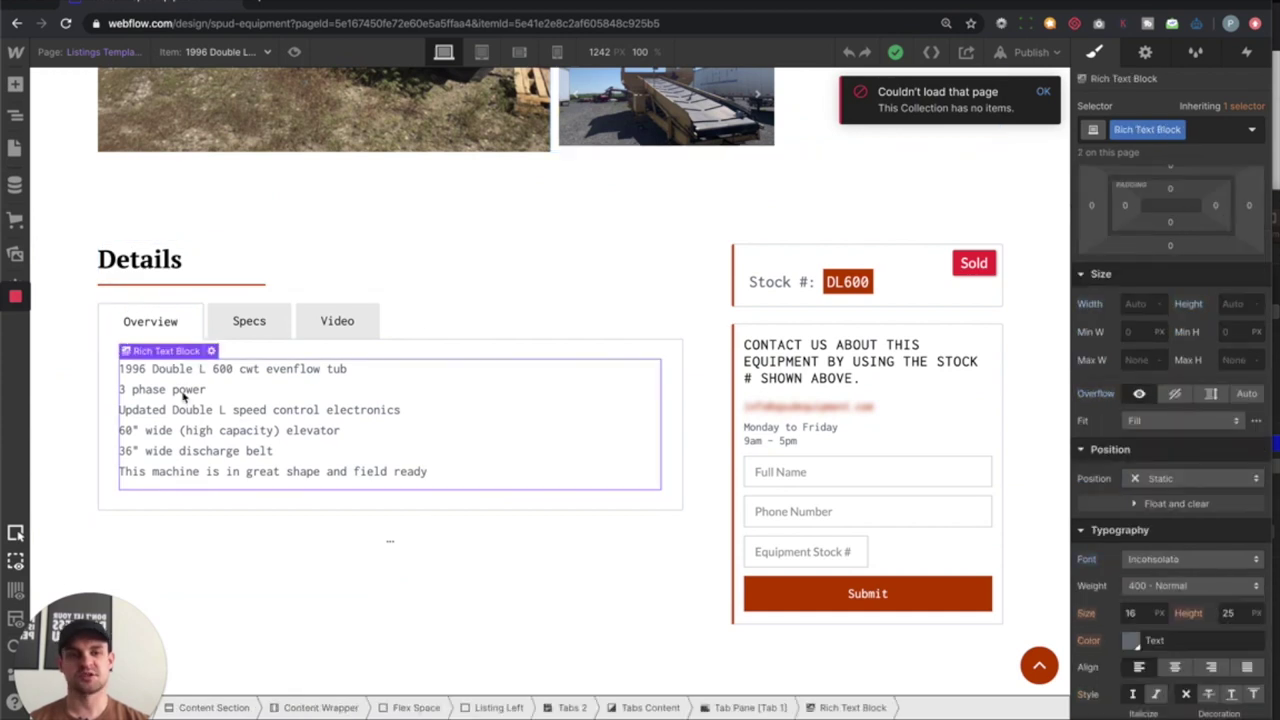
click(1145, 53)
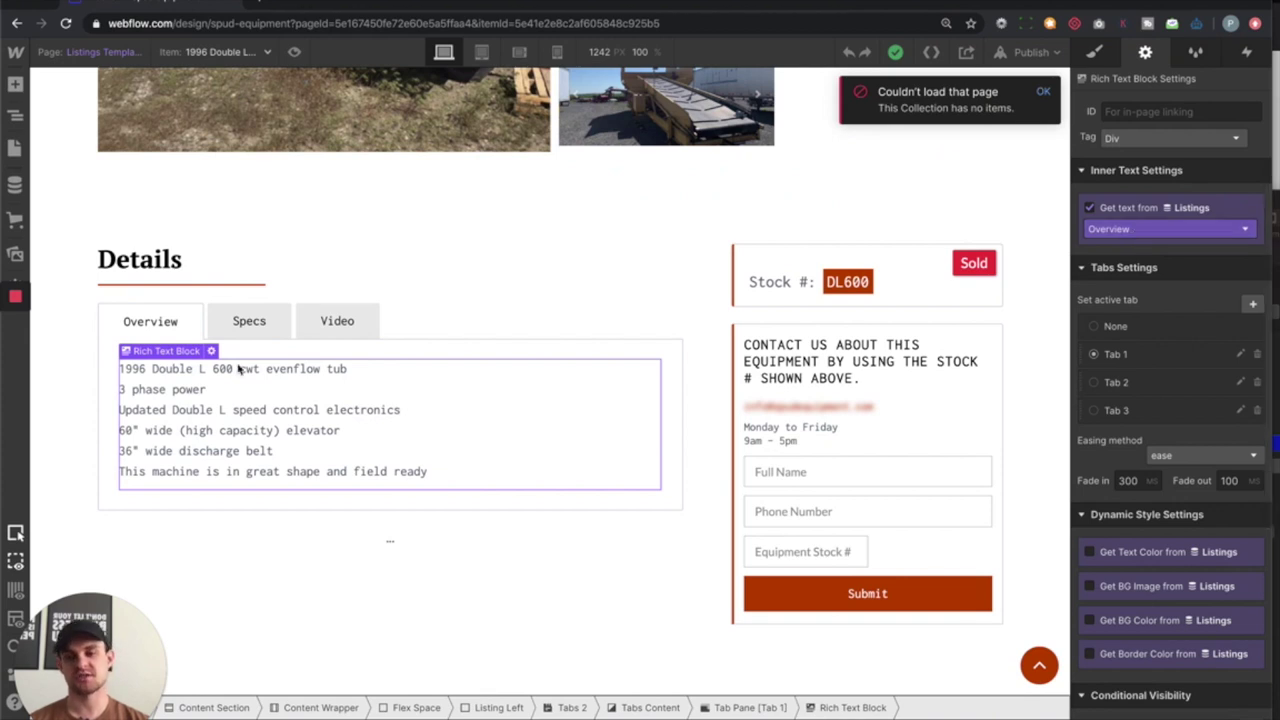
- Set Tab 2 as the active tab in the Details section and inspect the CMS text binding of the Specs rich text block
click(249, 320)
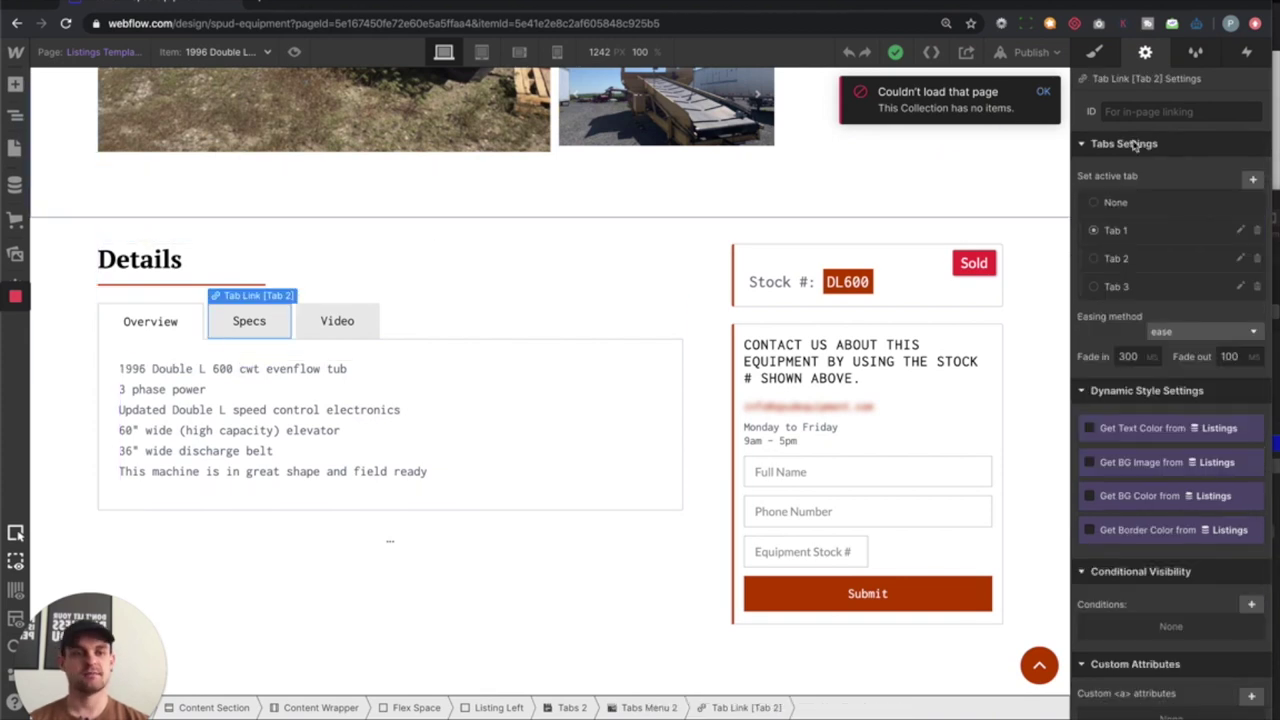
click(1145, 262)
click(232, 392)
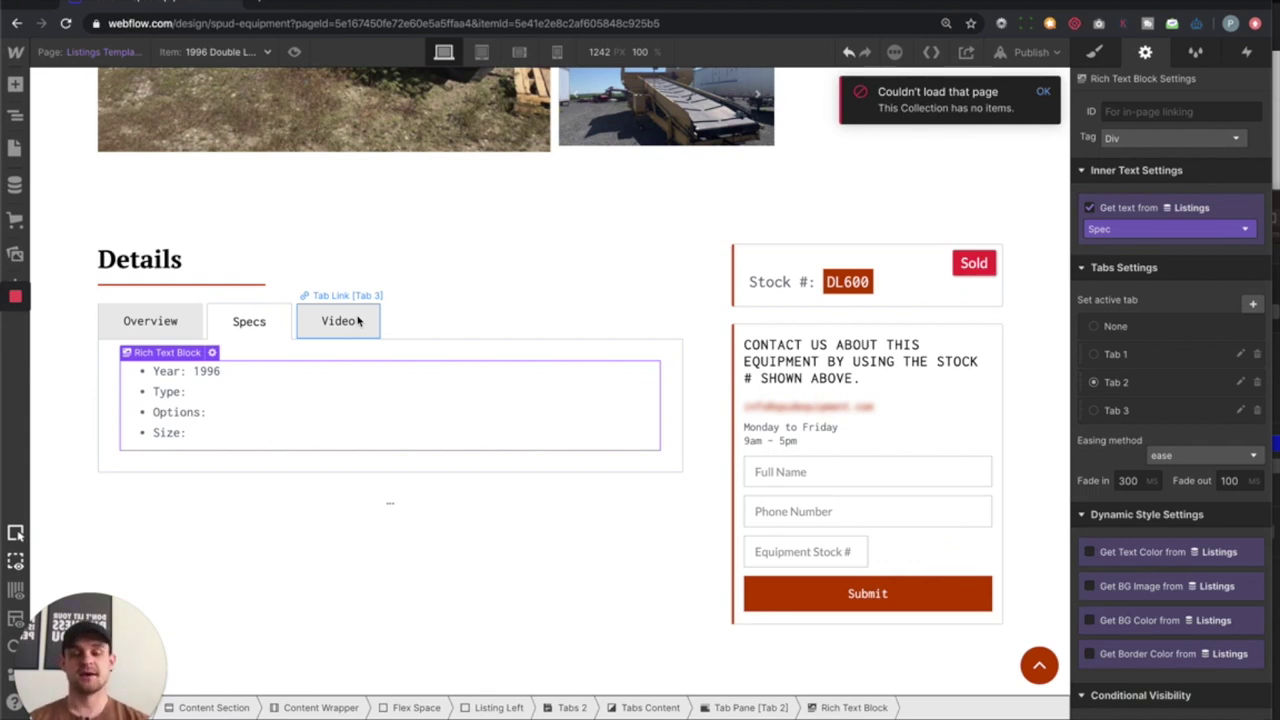
- Inspect the Equipment Categories filter on Collection List Wrapper 6 under Related Equipment For Sale, including its comparison value options
scroll(538, 397, down, 1)
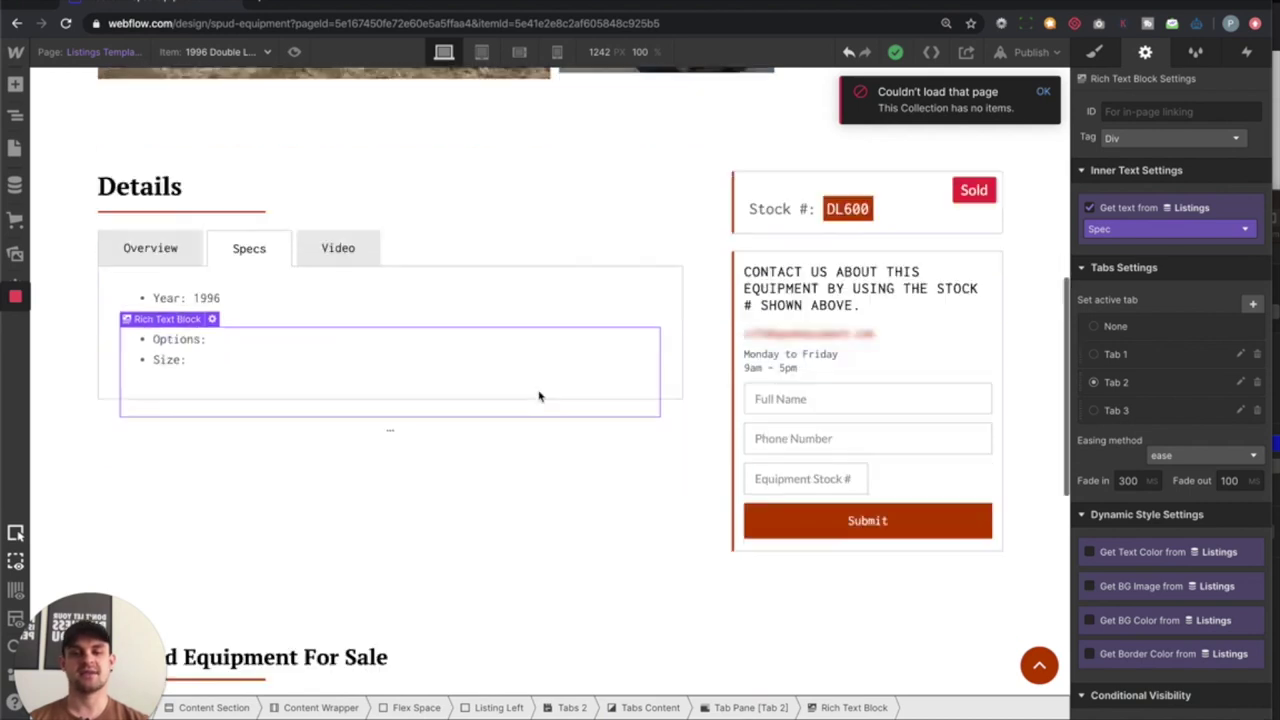
scroll(538, 397, down, 5)
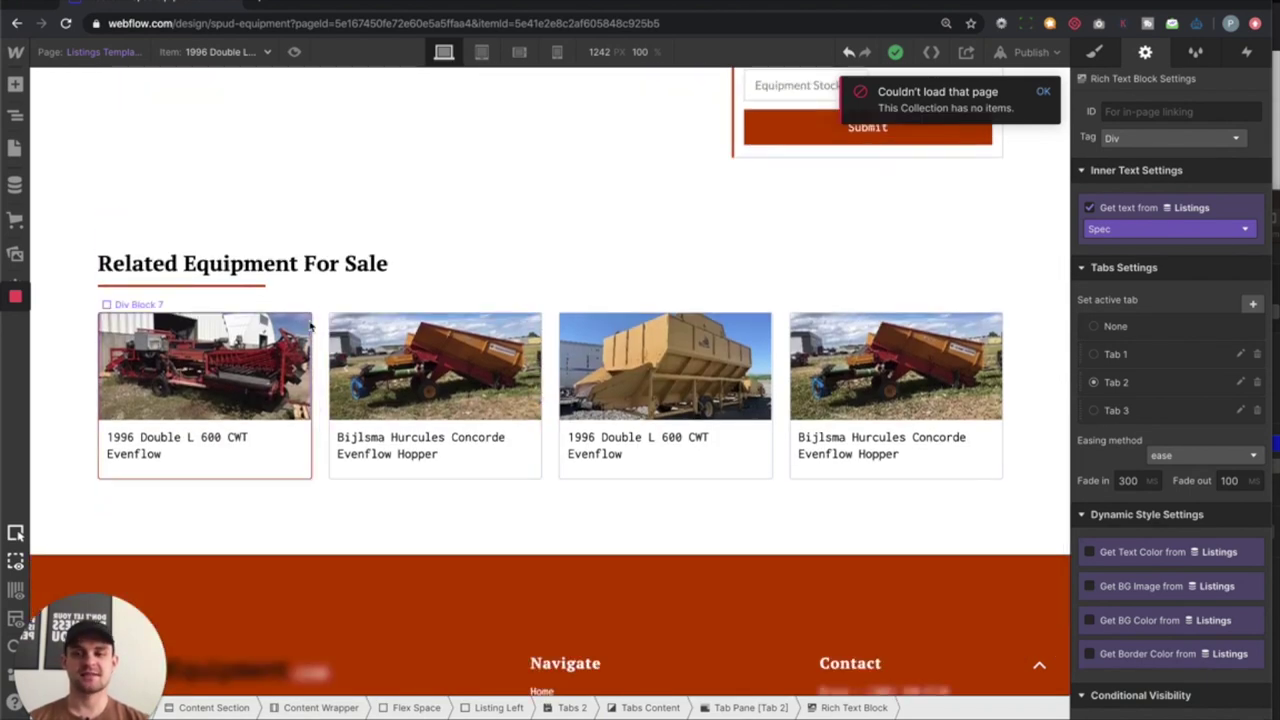
click(320, 322)
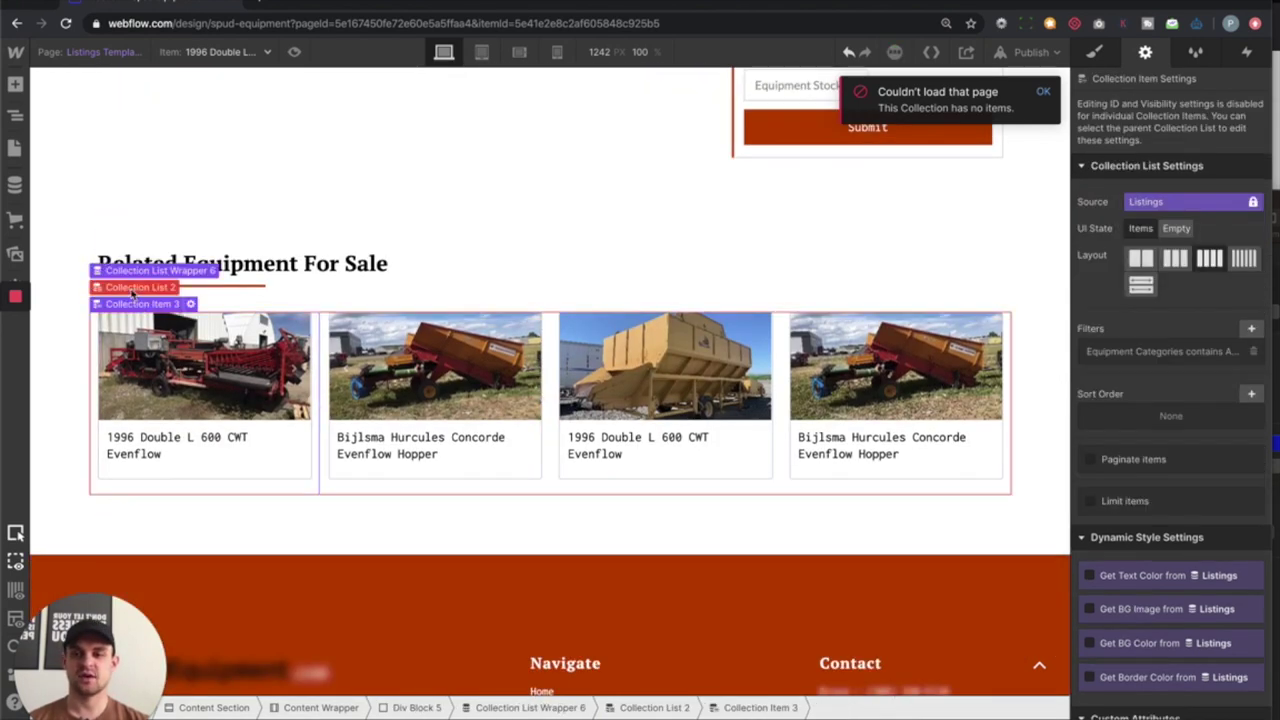
click(130, 286)
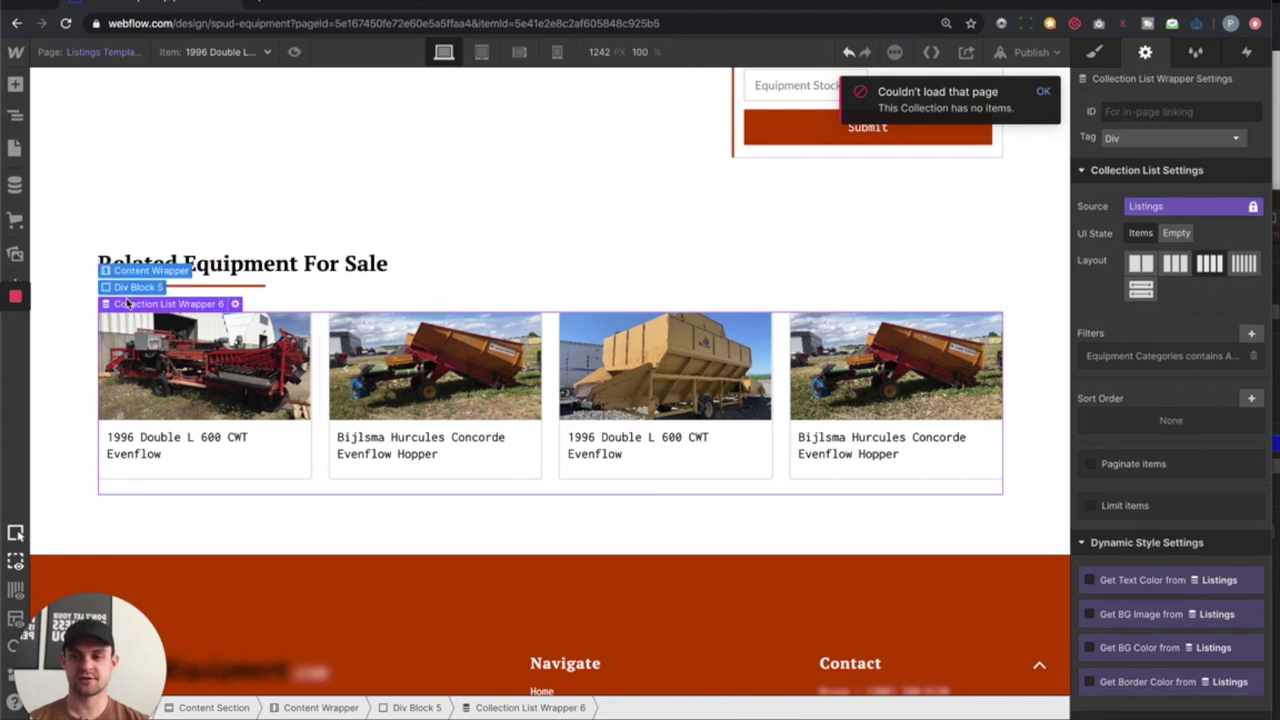
click(1172, 363)
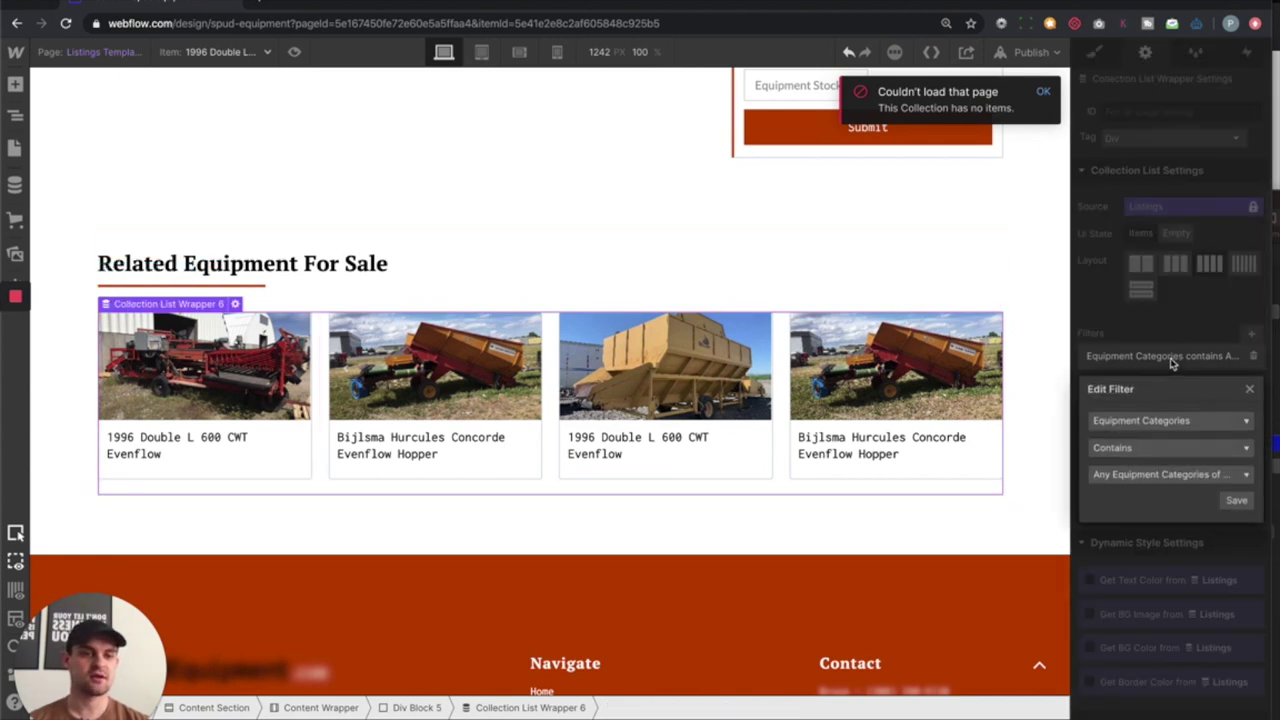
click(1172, 476)
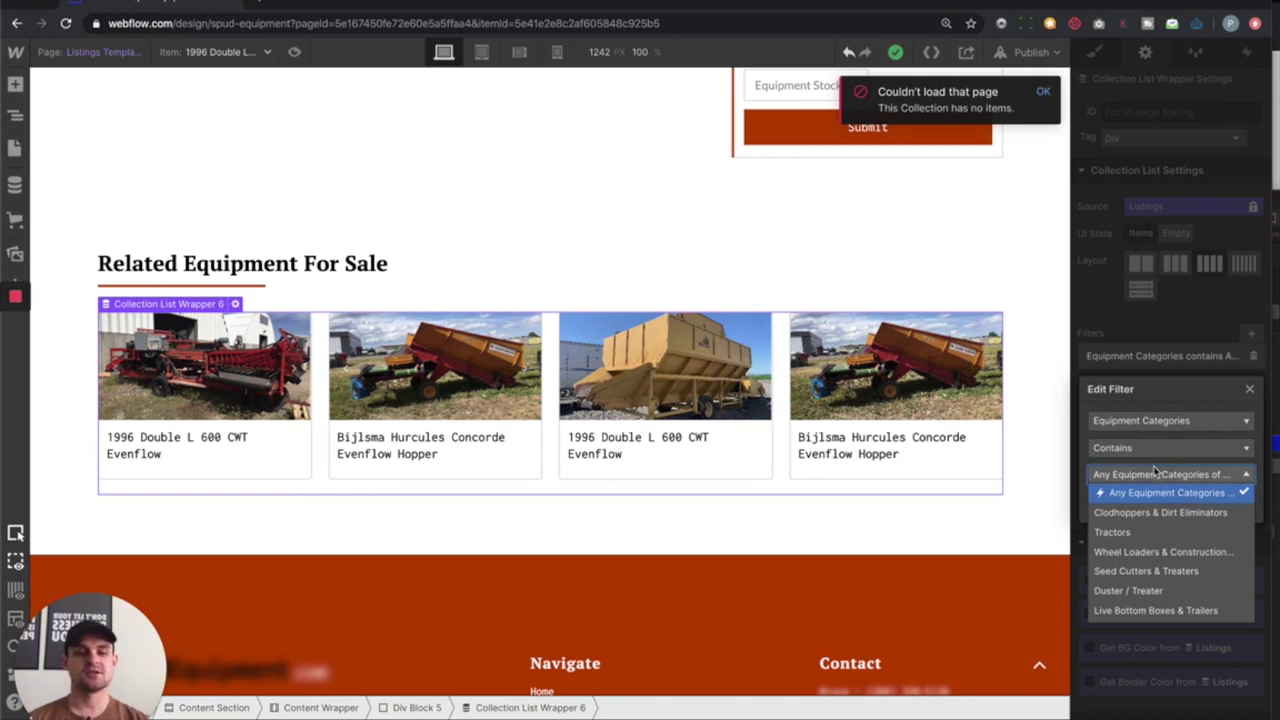
click(1120, 330)
- Remove the Equipment Categories filter from the Related Equipment For Sale collection list and browse the unfiltered listings
click(1253, 356)
scroll(537, 266, down, 5)
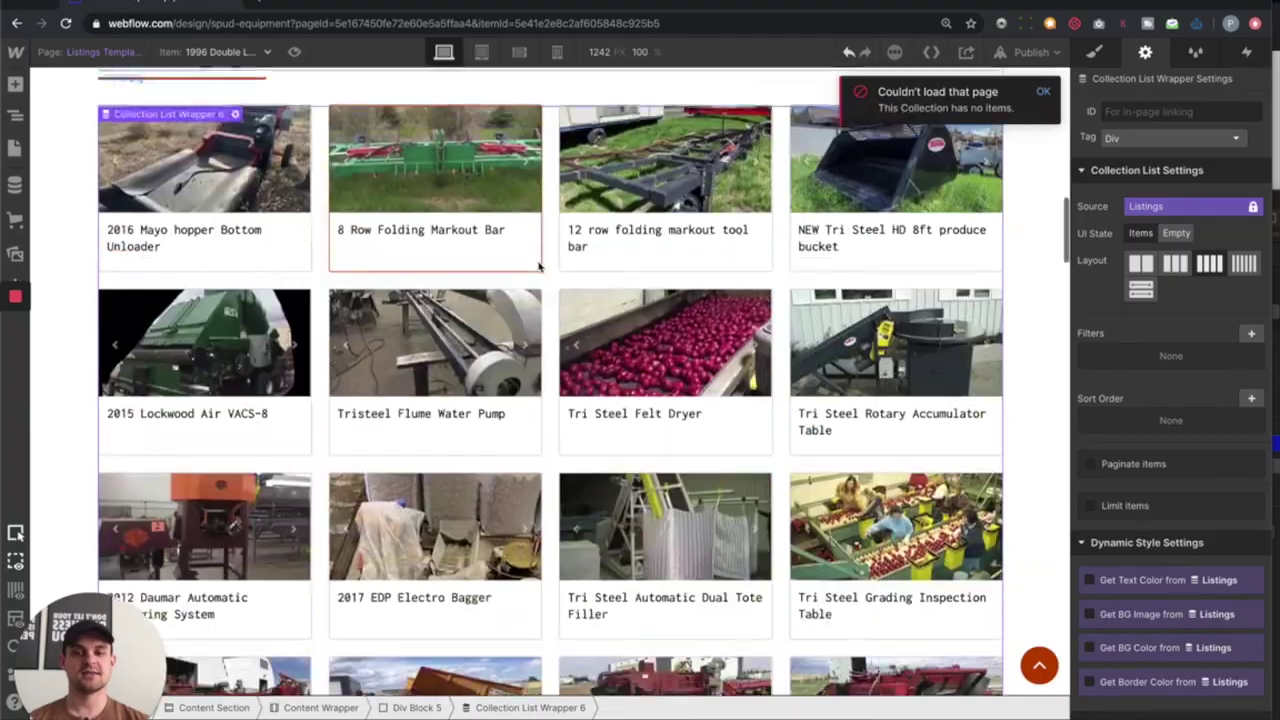
scroll(530, 402, down, 20)
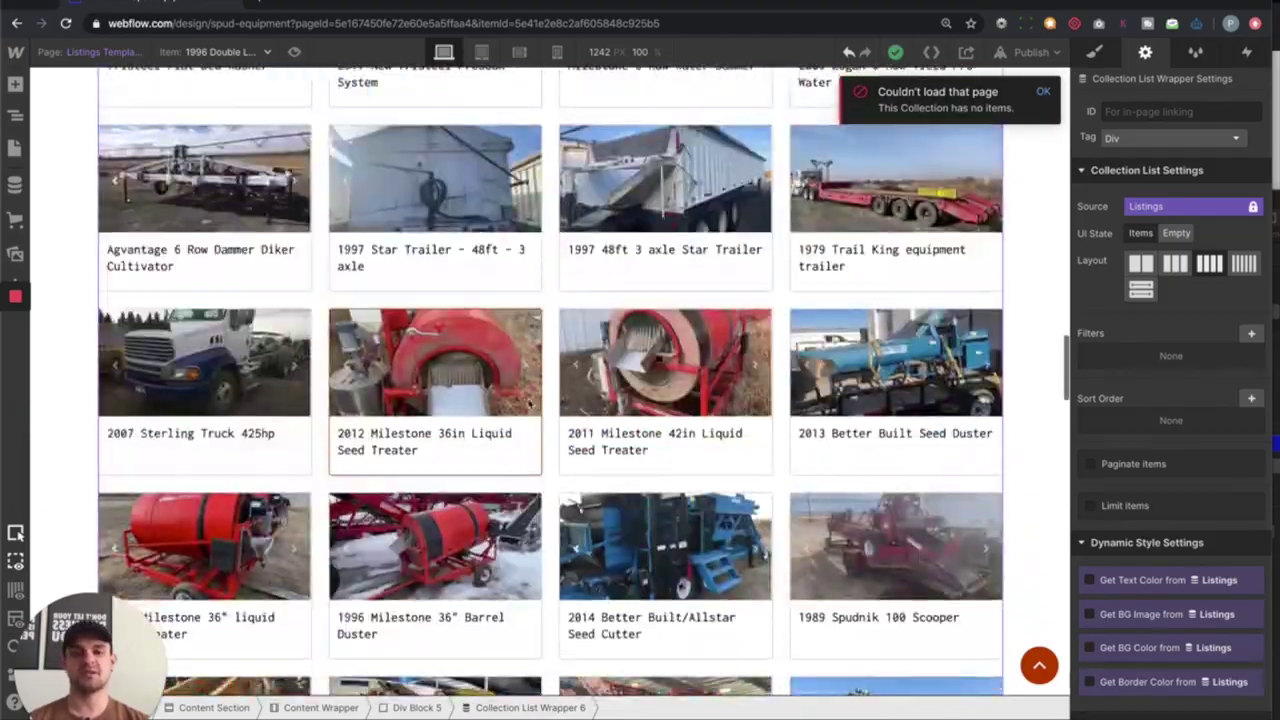
scroll(530, 403, down, 20)
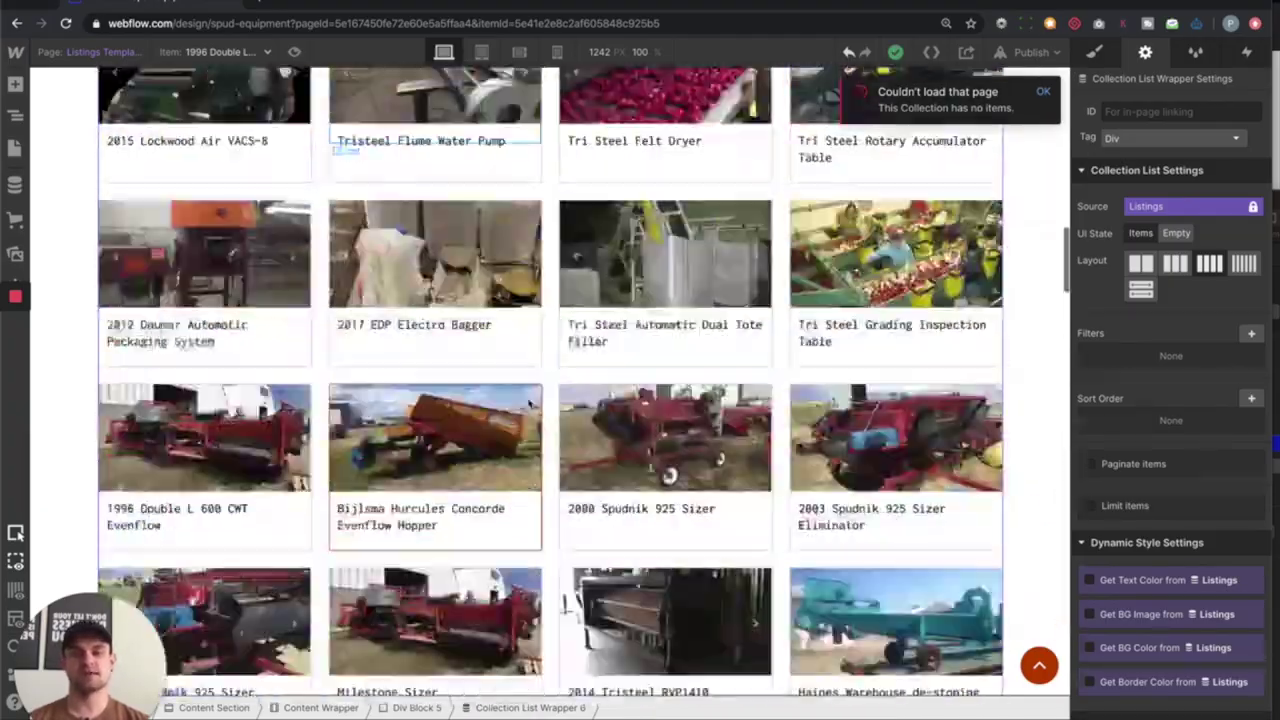
scroll(529, 404, down, 3)
click(526, 399)
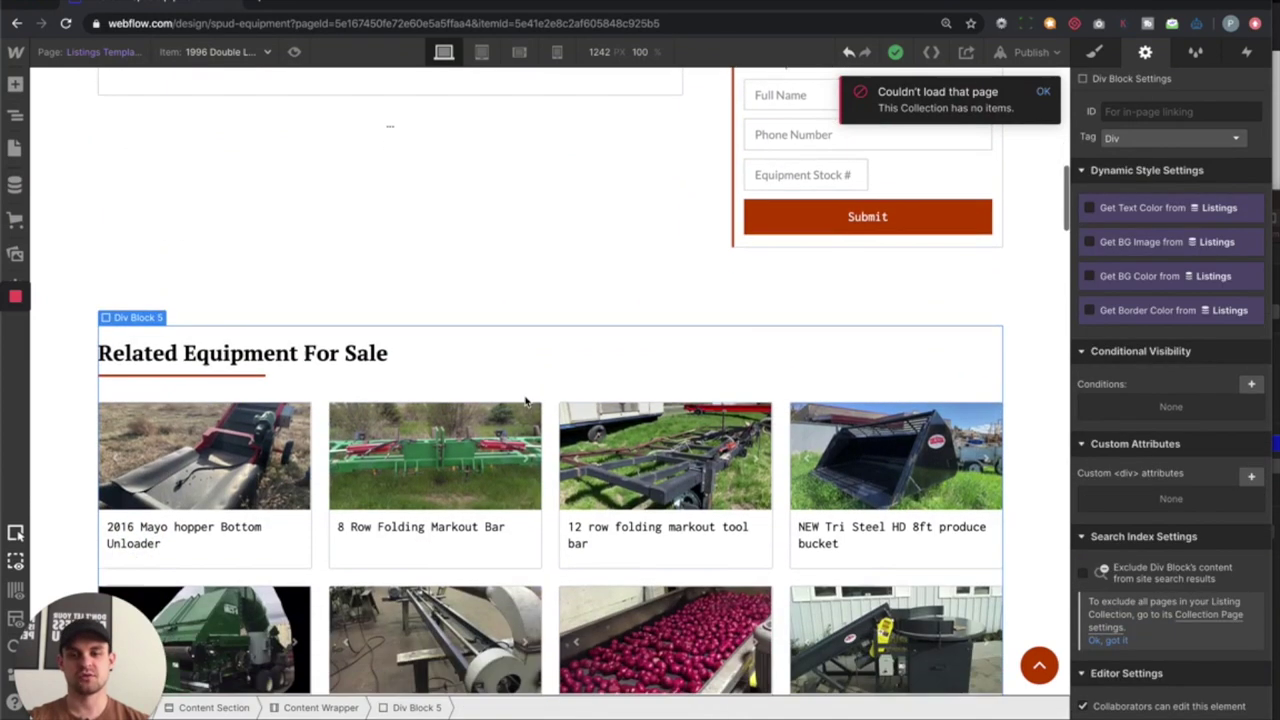
- Undo the filter removal and review the listings under Related Equipment For Sale
click(516, 307)
scroll(516, 307, down, 1)
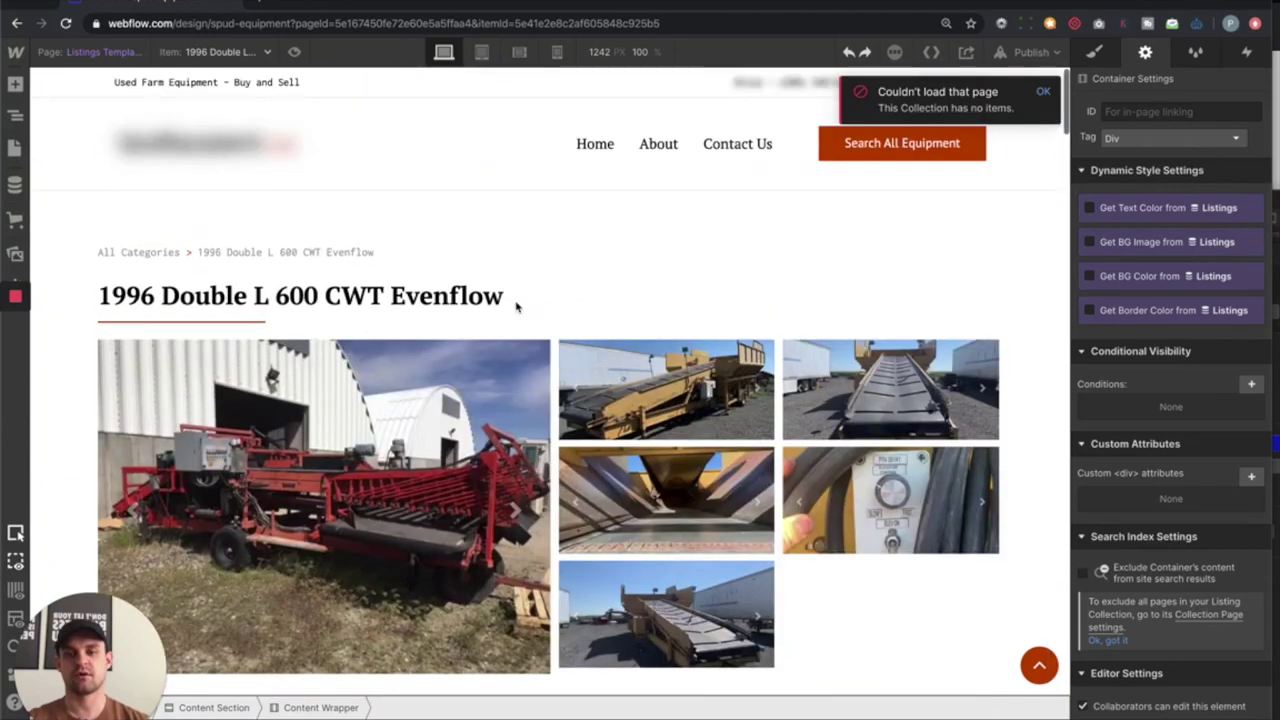
scroll(516, 307, down, 15)
scroll(516, 307, down, 12)
scroll(508, 180, up, 4)
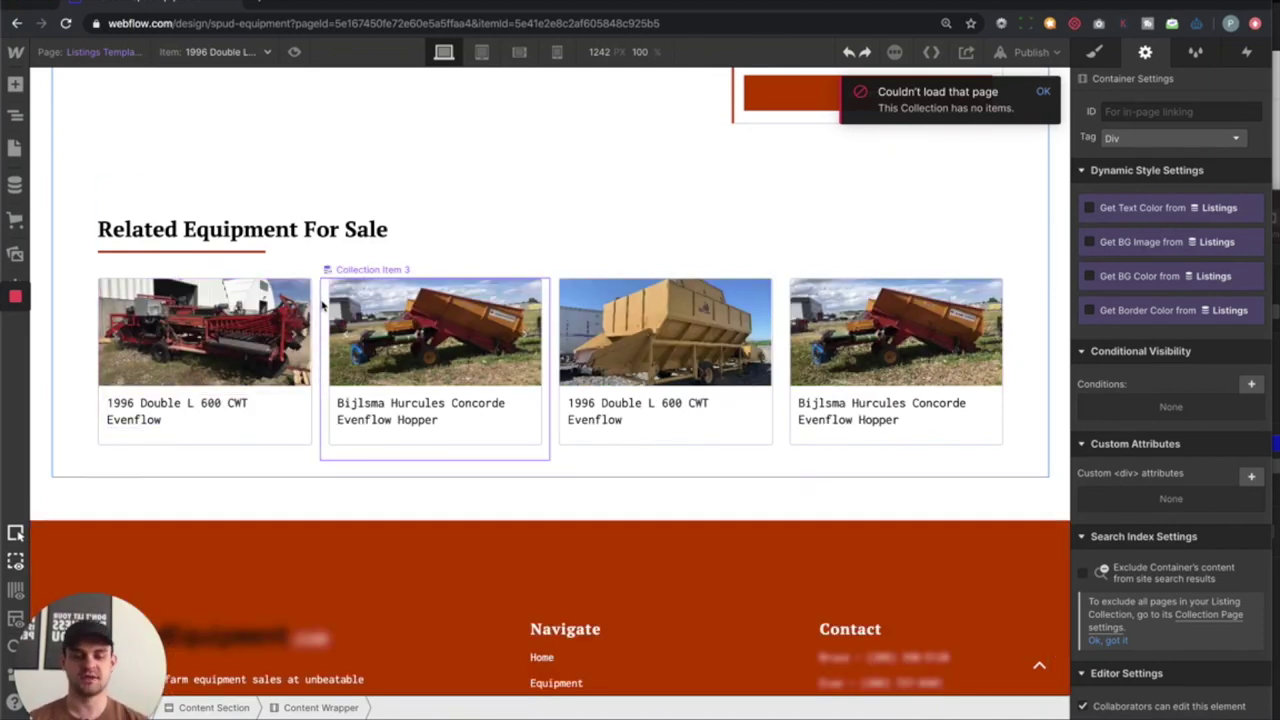
scroll(409, 280, up, 10)
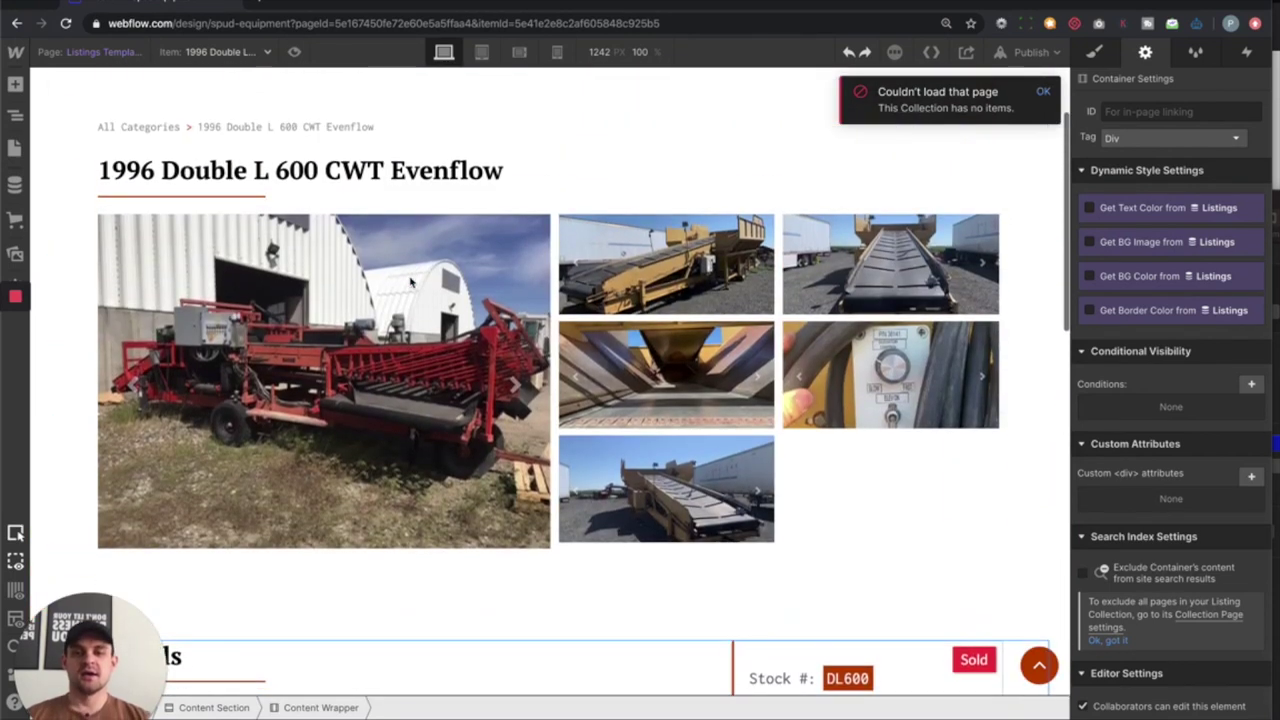
scroll(409, 282, up, 2)
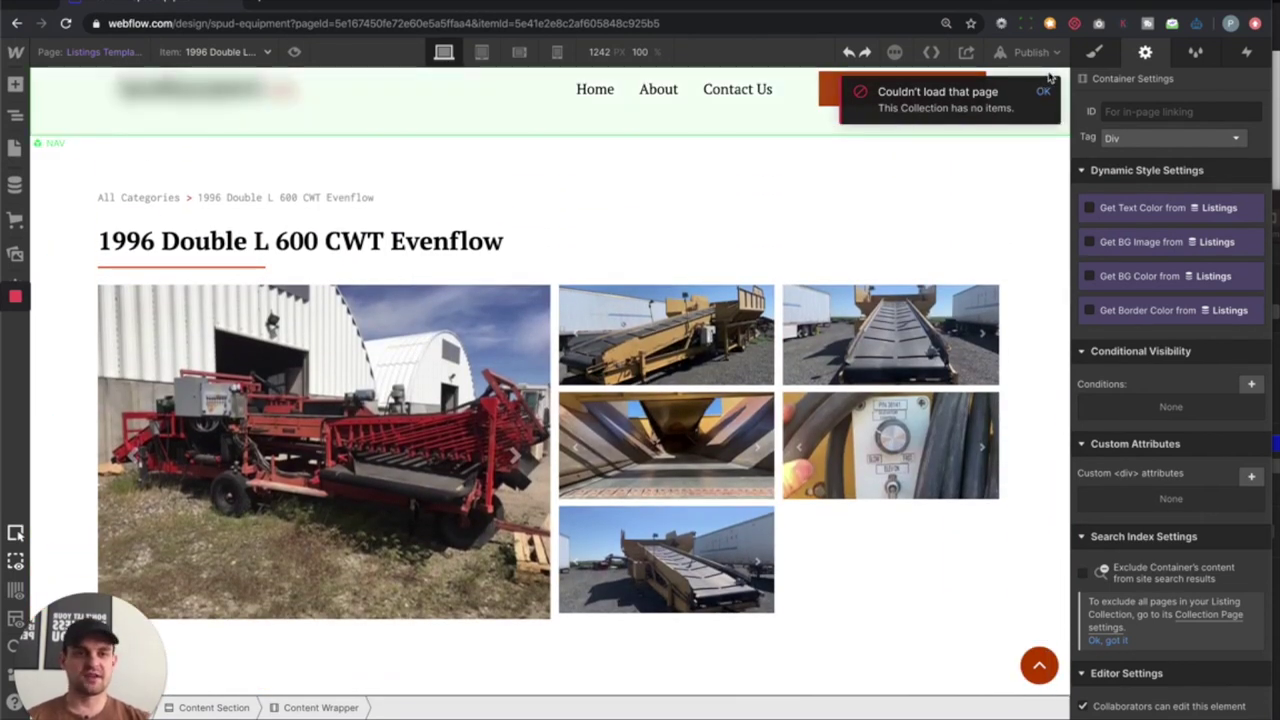
scroll(1011, 337, down, 1)
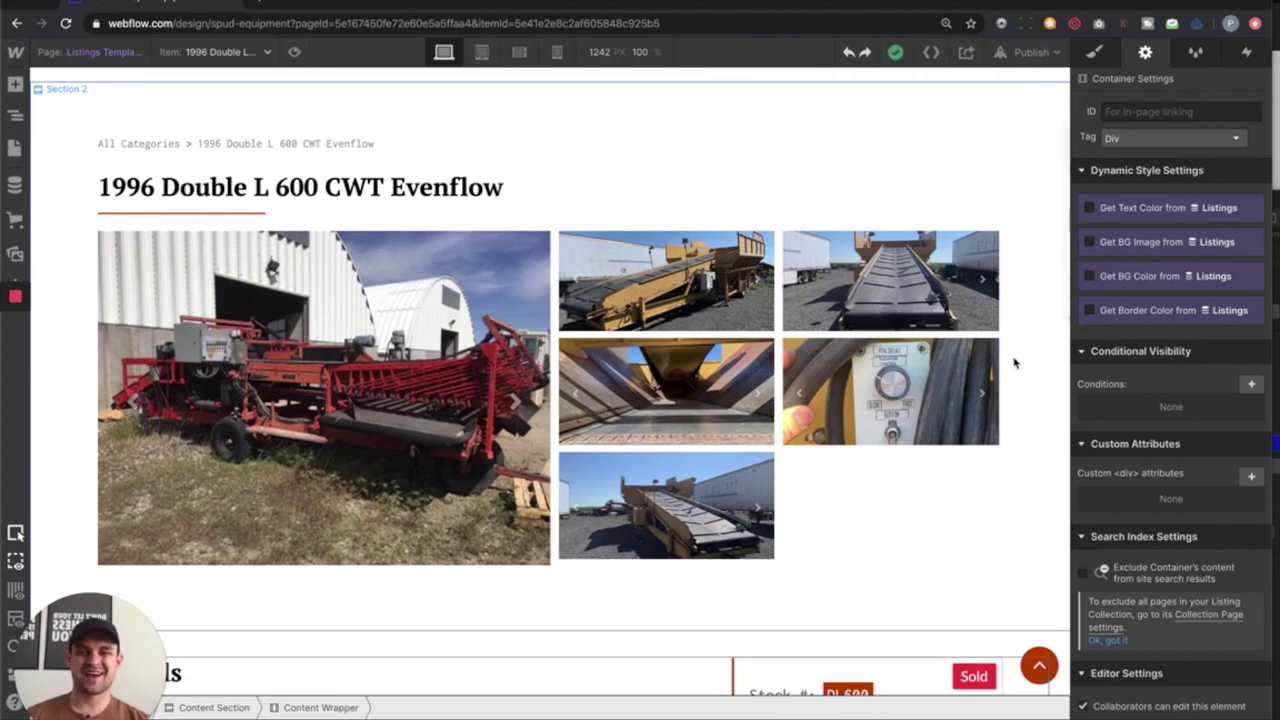